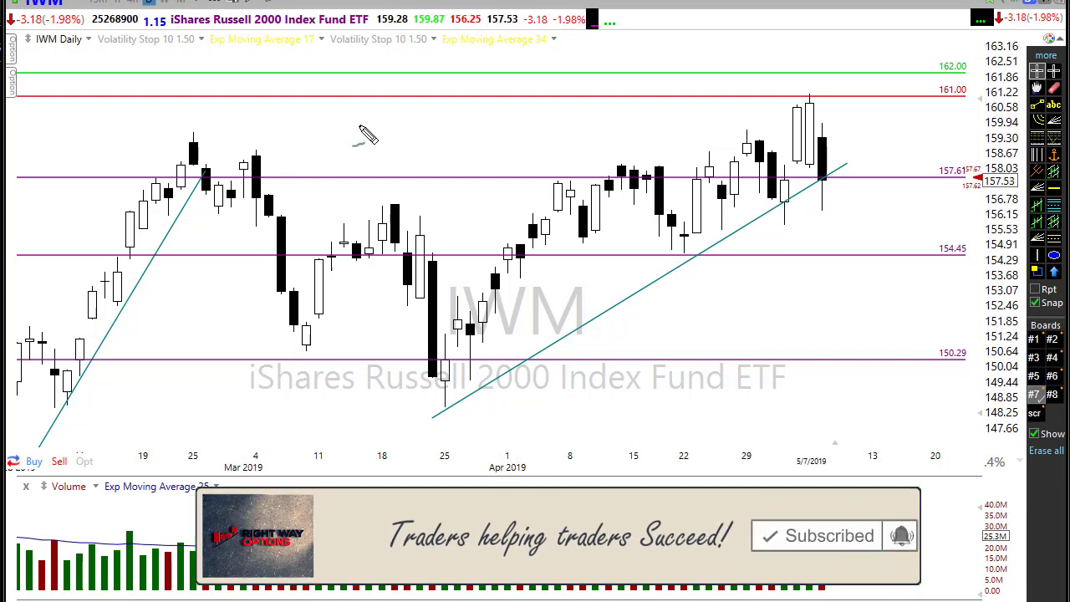
- Handwrite "20K" in green in the empty area below the rising trendline, with "4000" underneath it
left_click_drag(694, 296, 736, 339)
left_click_drag(757, 299, 781, 356)
left_click_drag(815, 289, 836, 361)
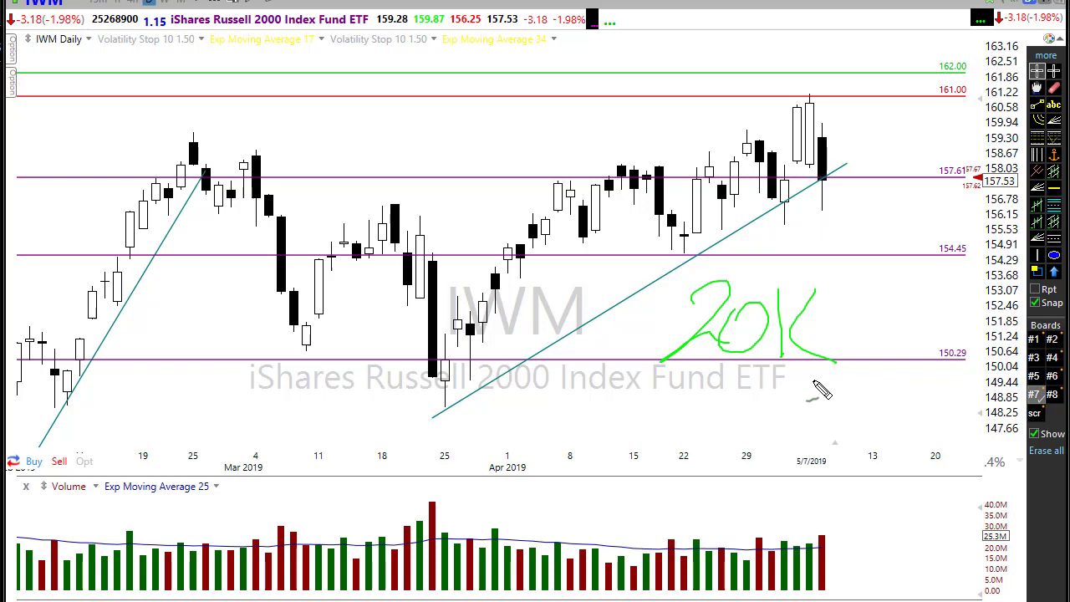
mouse_move(688, 377)
left_mouse_down()
mouse_move(707, 434)
mouse_move(711, 387)
mouse_move(735, 419)
mouse_move(794, 407)
mouse_move(786, 436)
left_mouse_up()
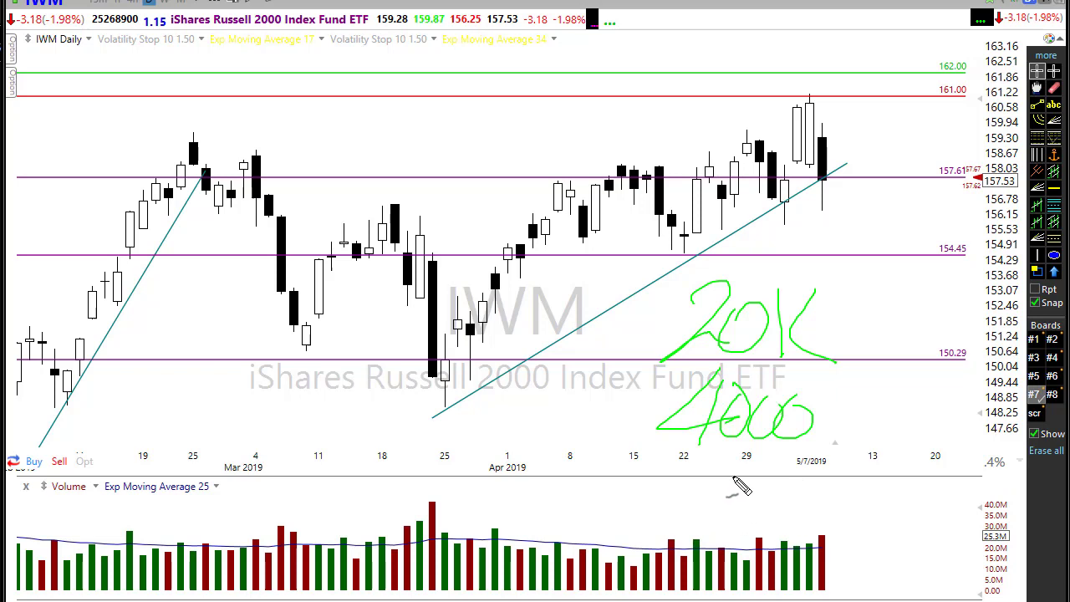
- Handwrite the amount "335.00" in green beneath "4000", with a leading symbol in front of it
mouse_move(730, 470)
left_mouse_down()
mouse_move(739, 498)
mouse_move(711, 519)
left_mouse_up()
mouse_move(763, 471)
left_mouse_down()
mouse_move(777, 498)
mouse_move(745, 518)
left_mouse_up()
left_click_drag(815, 476, 782, 512)
mouse_move(848, 446)
left_mouse_down()
mouse_move(860, 458)
mouse_move(917, 448)
mouse_move(919, 472)
left_mouse_up()
left_click_drag(711, 454, 692, 500)
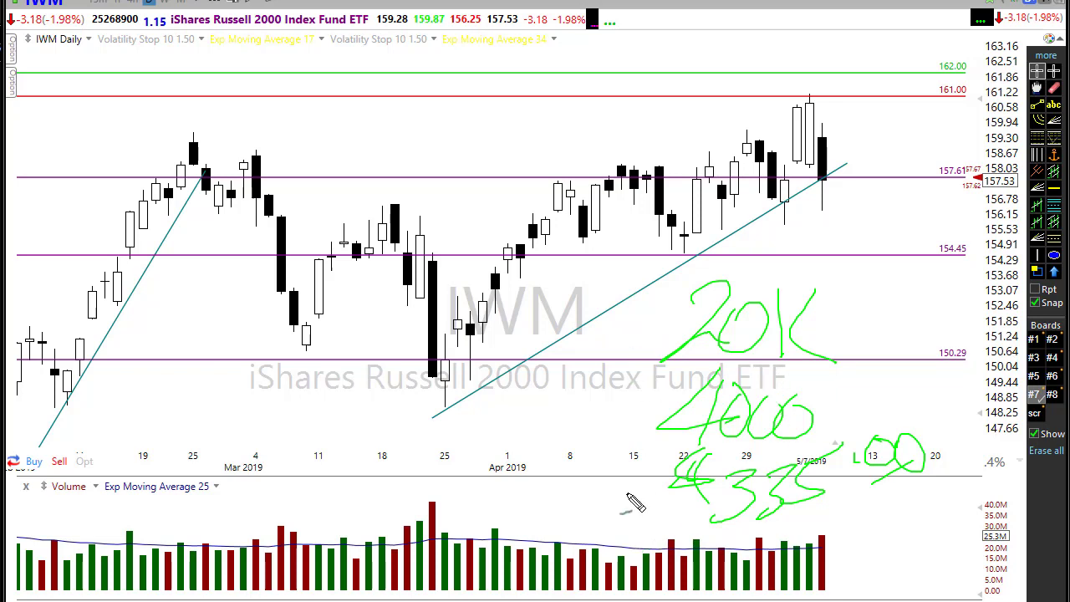
- Link "20K" to "4000" and "4000" to the amount below with curved green arrows, and double-underline the last amount
mouse_move(678, 316)
left_mouse_down()
mouse_move(640, 406)
mouse_move(624, 402)
left_mouse_up()
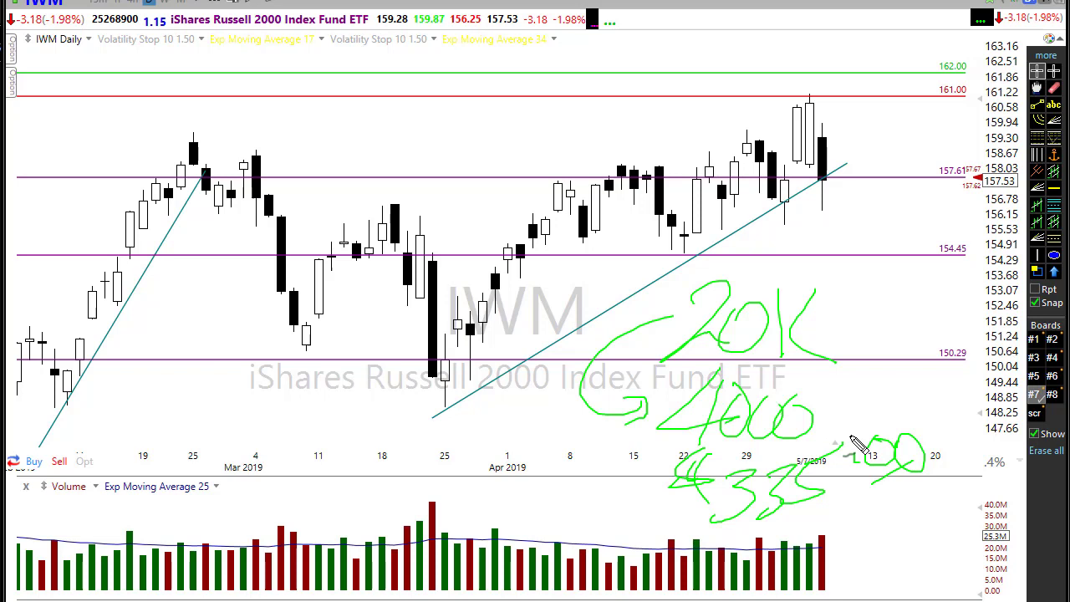
mouse_move(644, 443)
left_mouse_down()
mouse_move(577, 489)
mouse_move(649, 513)
left_mouse_up()
left_click_drag(645, 512, 639, 527)
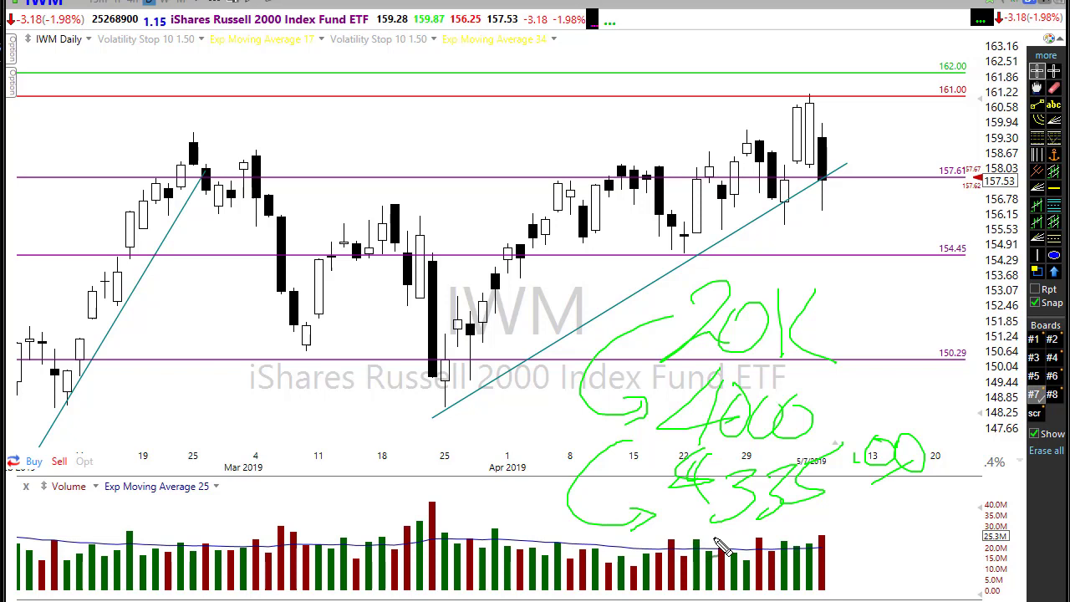
mouse_move(727, 555)
left_mouse_down()
mouse_move(859, 516)
mouse_move(848, 528)
left_mouse_up()
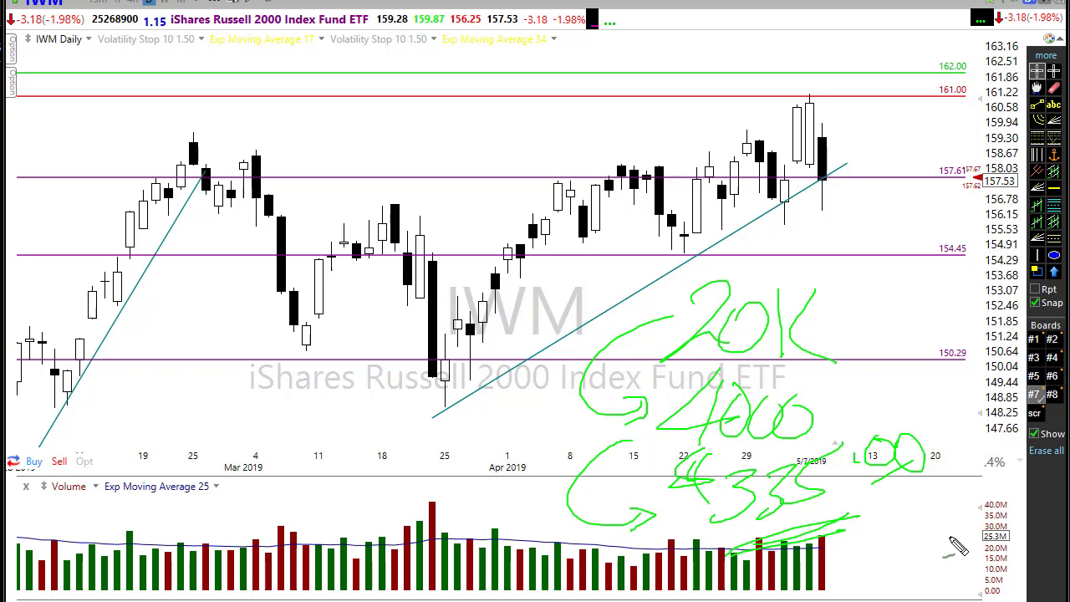
- Clear the existing ink and handwrite "50/50" in green below the rising trendline
key("e")
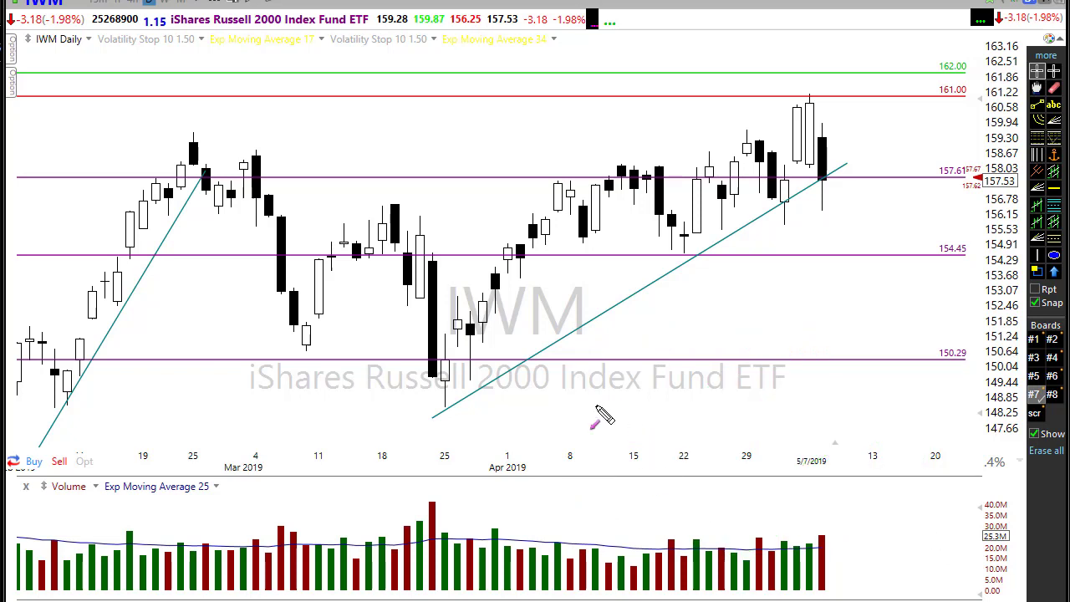
left_click_drag(695, 290, 651, 362)
left_click_drag(697, 298, 659, 337)
left_click_drag(713, 316, 721, 301)
left_click_drag(798, 280, 751, 357)
mouse_move(807, 311)
left_mouse_down()
mouse_move(822, 339)
mouse_move(773, 348)
mouse_move(836, 304)
left_mouse_up()
left_click_drag(871, 299, 851, 327)
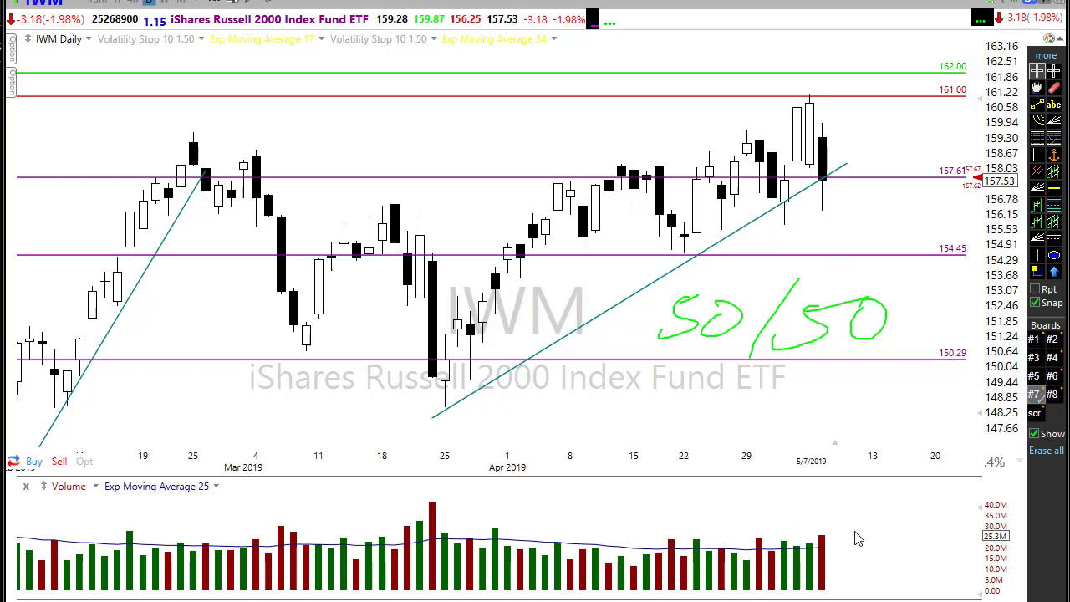
- Clear the ink and handwrite "5/5" in green below the rising trendline
key("Escape")
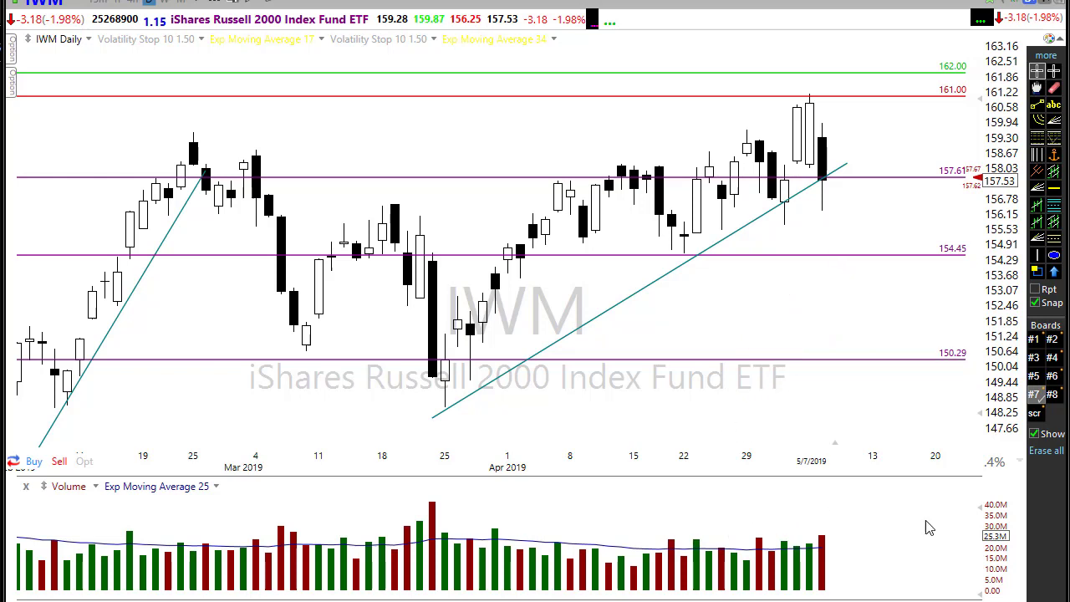
left_click_drag(728, 291, 734, 306)
left_click_drag(752, 282, 686, 337)
left_click_drag(815, 269, 759, 338)
mouse_move(861, 279)
left_mouse_down()
mouse_move(815, 331)
mouse_move(890, 273)
left_mouse_up()
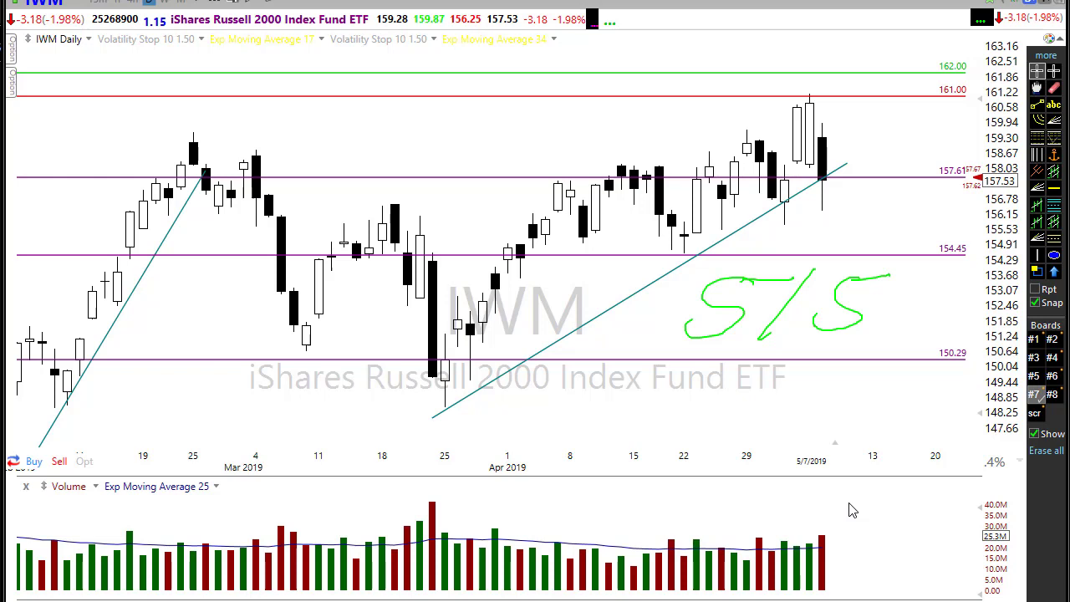
- Cross out the second 5 and write "4" beside it, with a loop drawn over the first 5
left_click_drag(884, 271, 840, 336)
left_click_drag(832, 272, 879, 351)
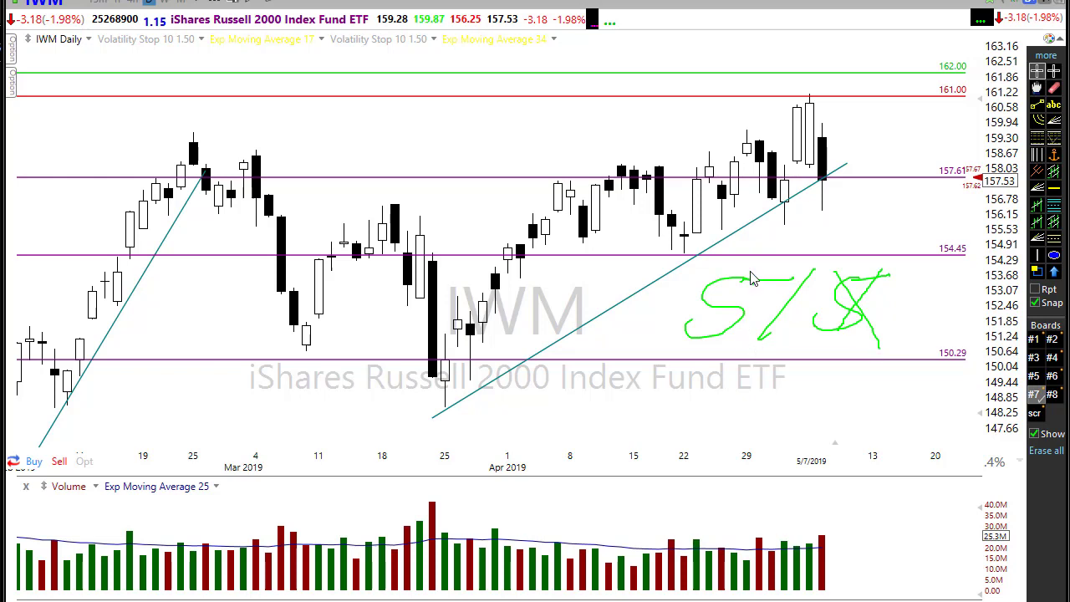
left_click_drag(693, 329, 730, 354)
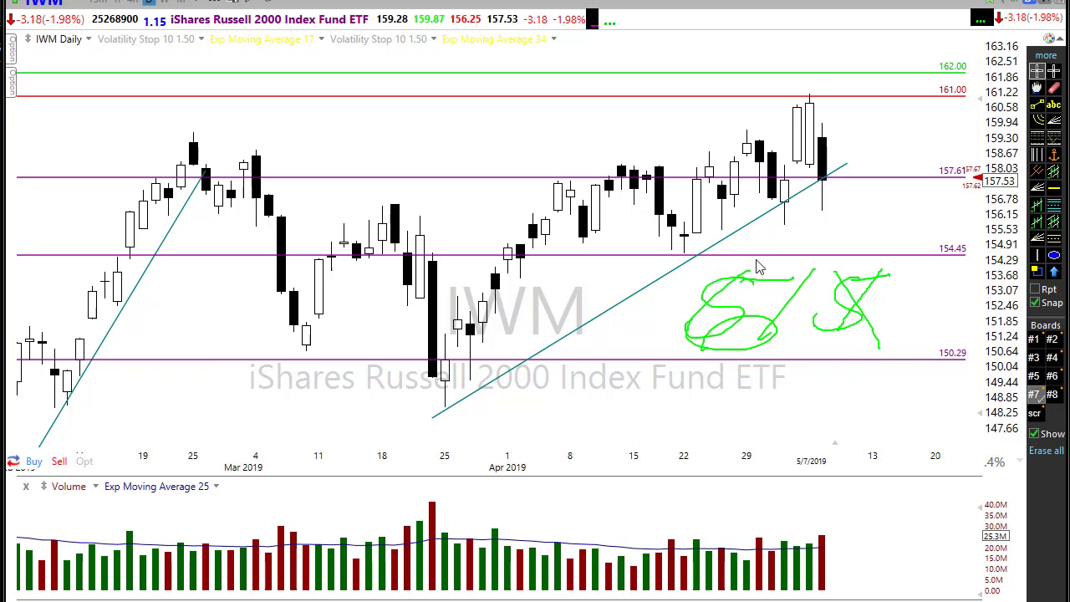
mouse_move(922, 268)
left_mouse_down()
mouse_move(900, 332)
mouse_move(903, 311)
mouse_move(928, 316)
left_mouse_up()
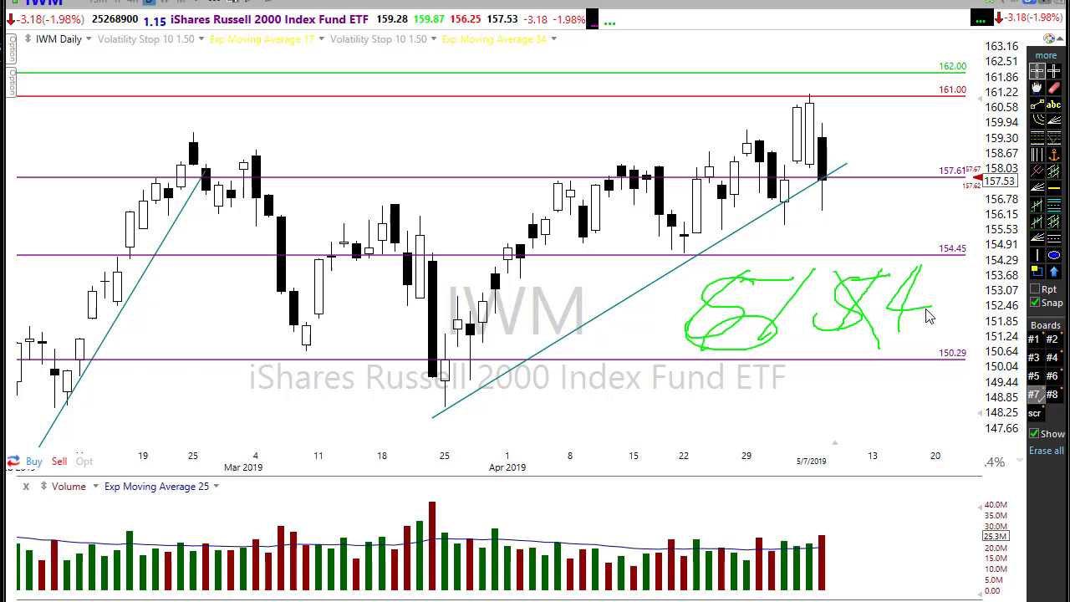
- Clear the handwritten ink and change the chart symbol to DIA
key("Escape")
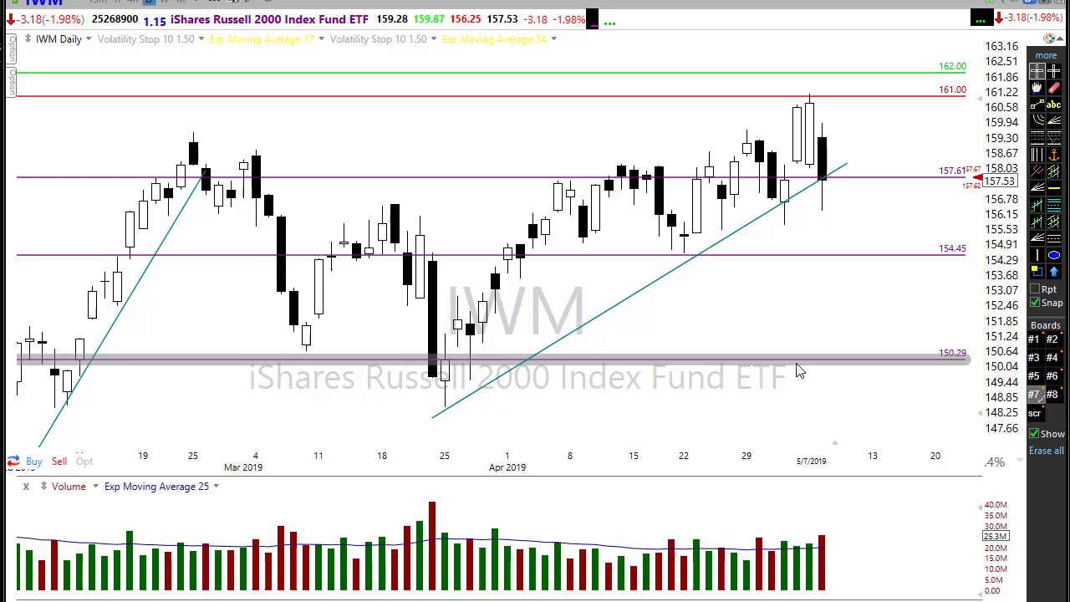
scroll(728, 405, "up", 1)
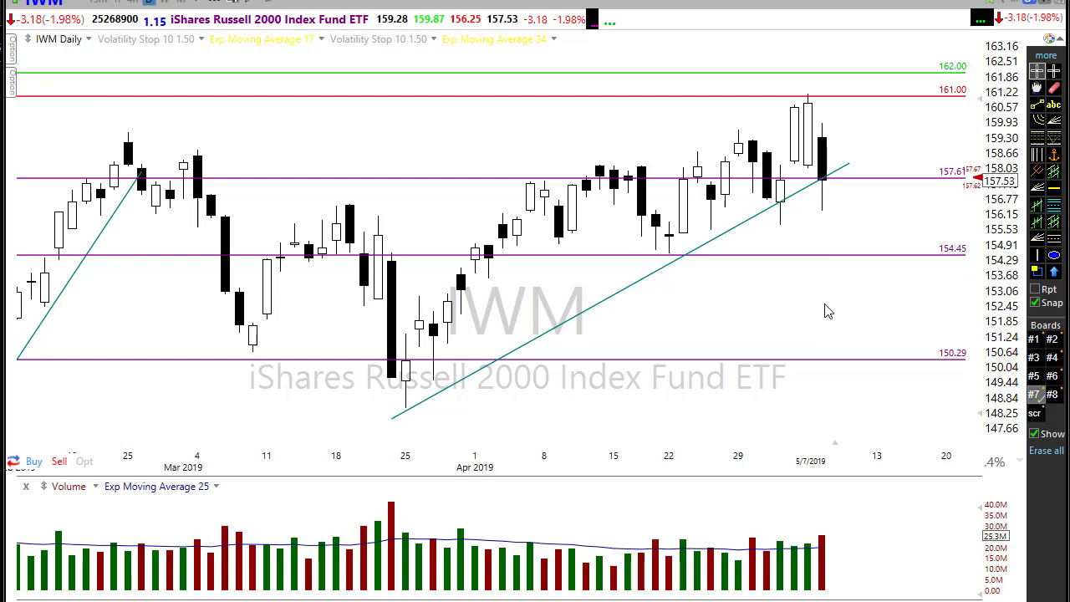
type("DIA")
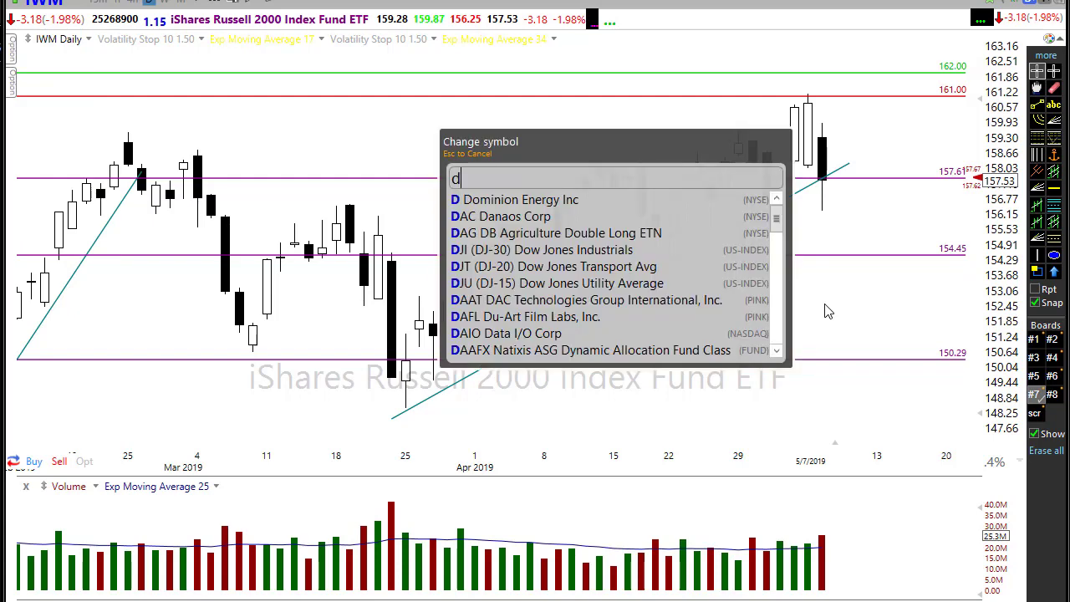
key("Return")
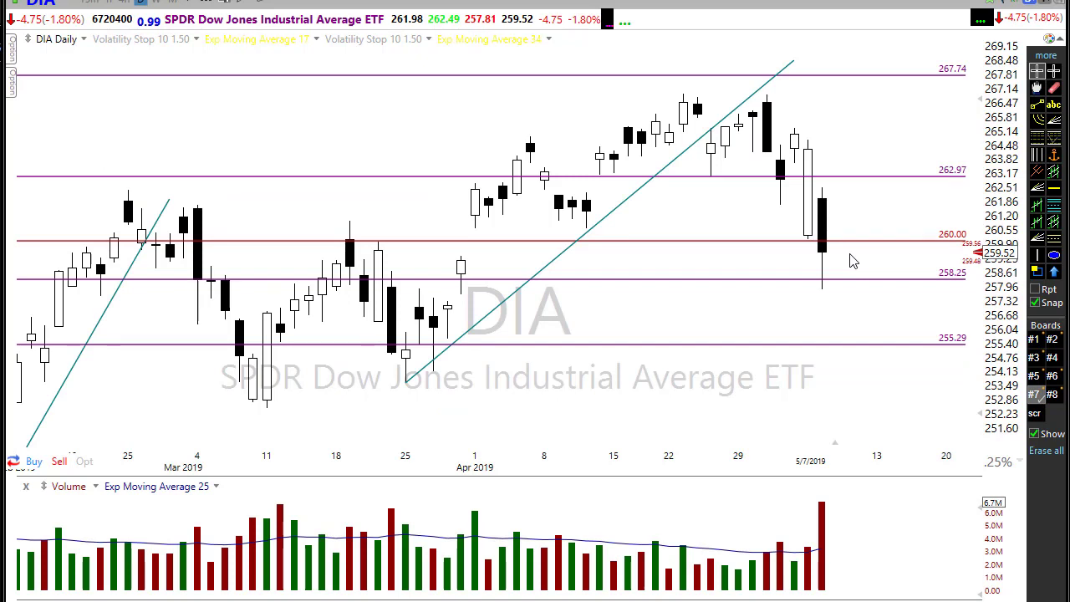
scroll(735, 277, "up", 3)
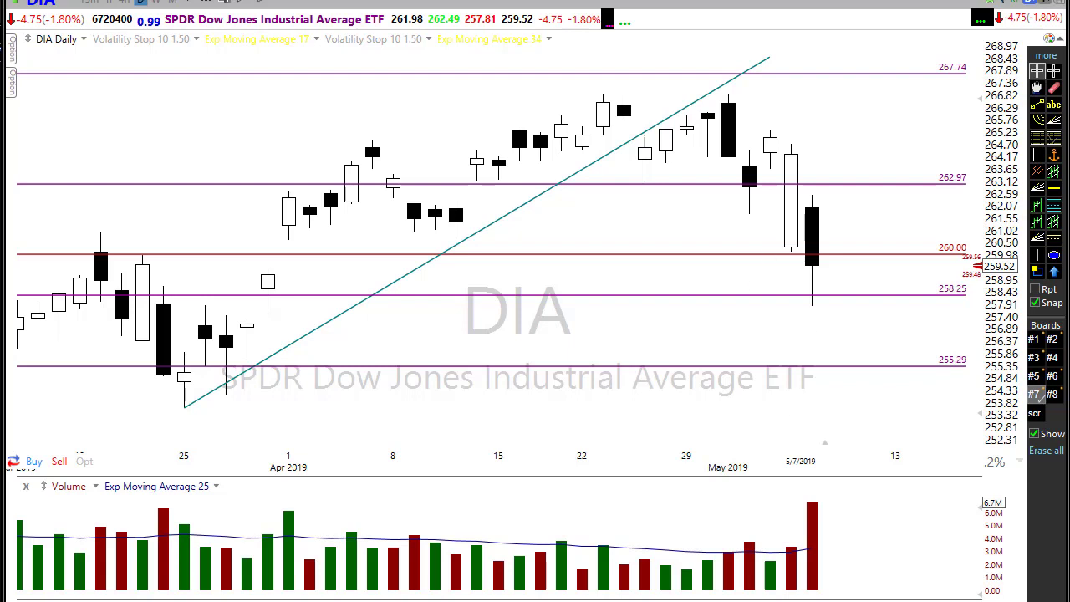
- Mark DIA's last two candles with two magenta arrows and a green horizontal stroke near 262.59, and clear the markings
left_click_drag(803, 157, 868, 158)
left_click_drag(777, 265, 813, 267)
mouse_move(774, 192)
left_mouse_down()
mouse_move(839, 198)
mouse_move(828, 197)
left_mouse_up()
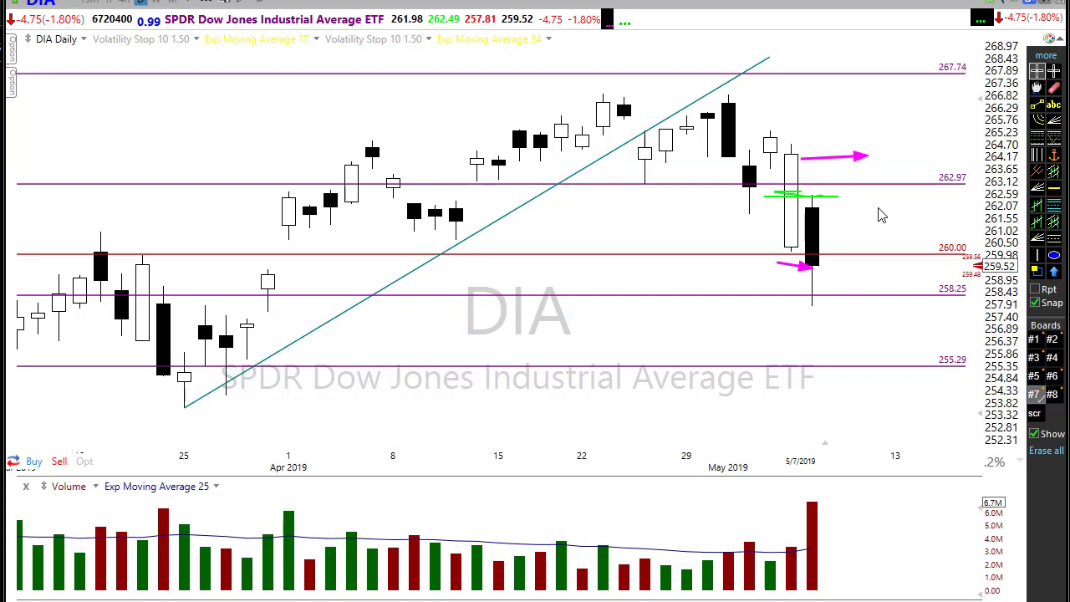
key("e")
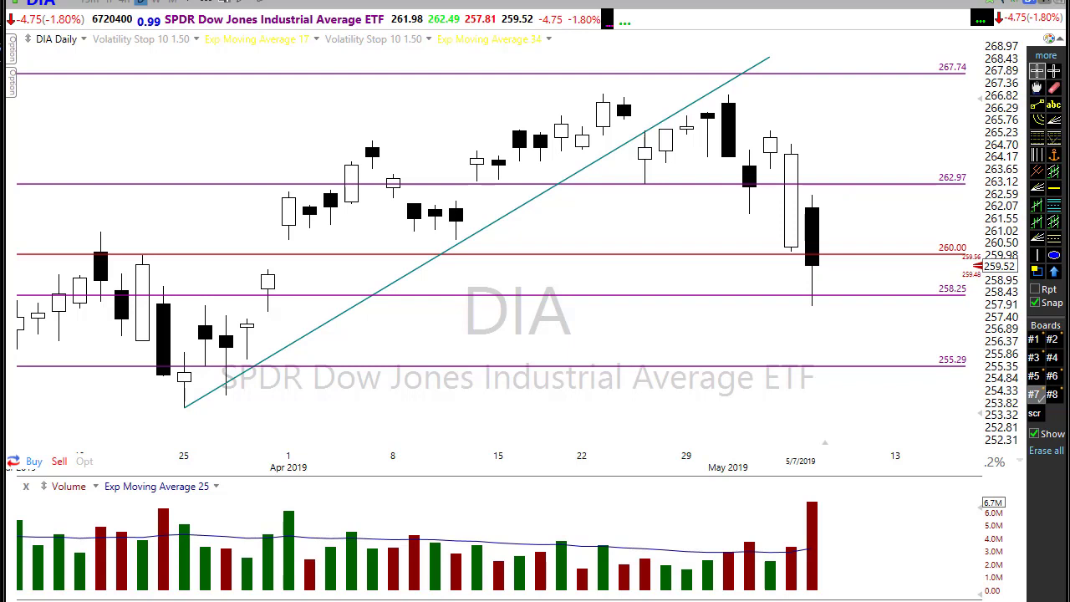
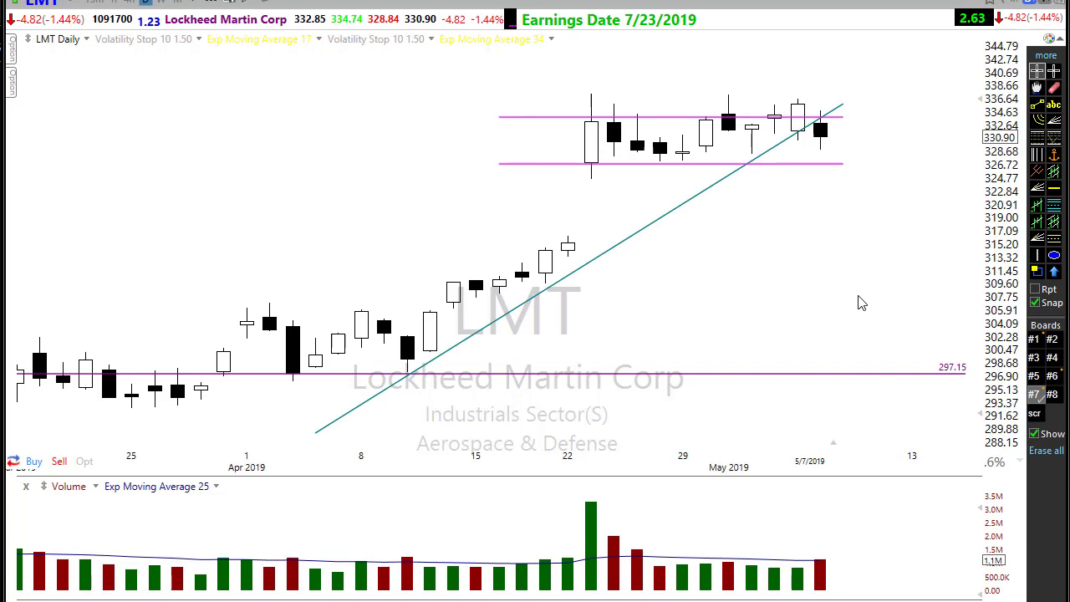
- Draw magenta arrows at the upper and lower edges of LMT's recent range with green marks beside them, and clear them
scroll(846, 299, "down", 2)
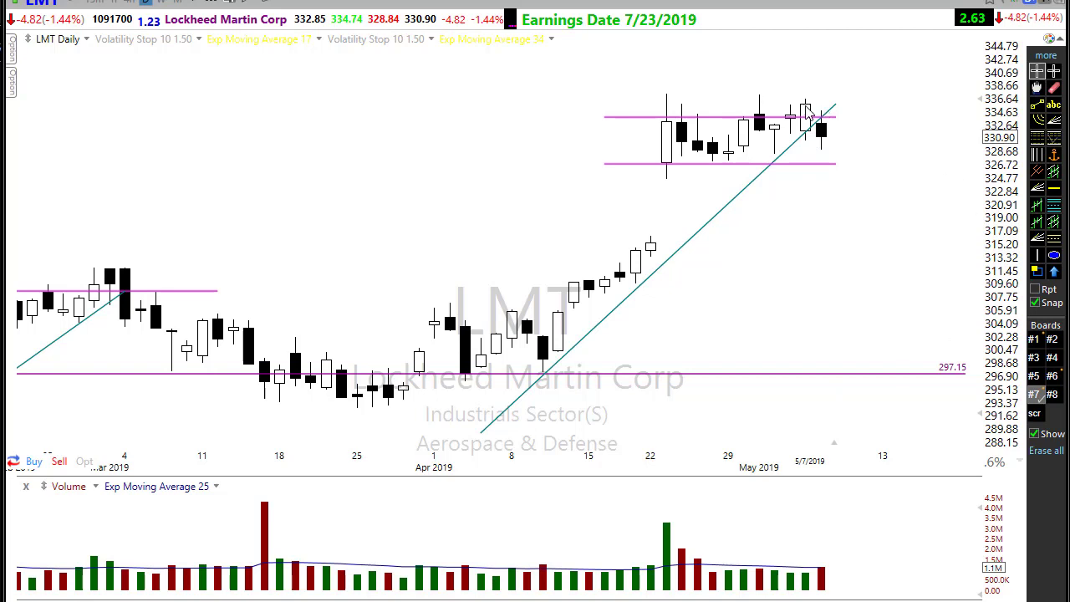
left_click_drag(827, 115, 861, 113)
left_click_drag(754, 177, 849, 176)
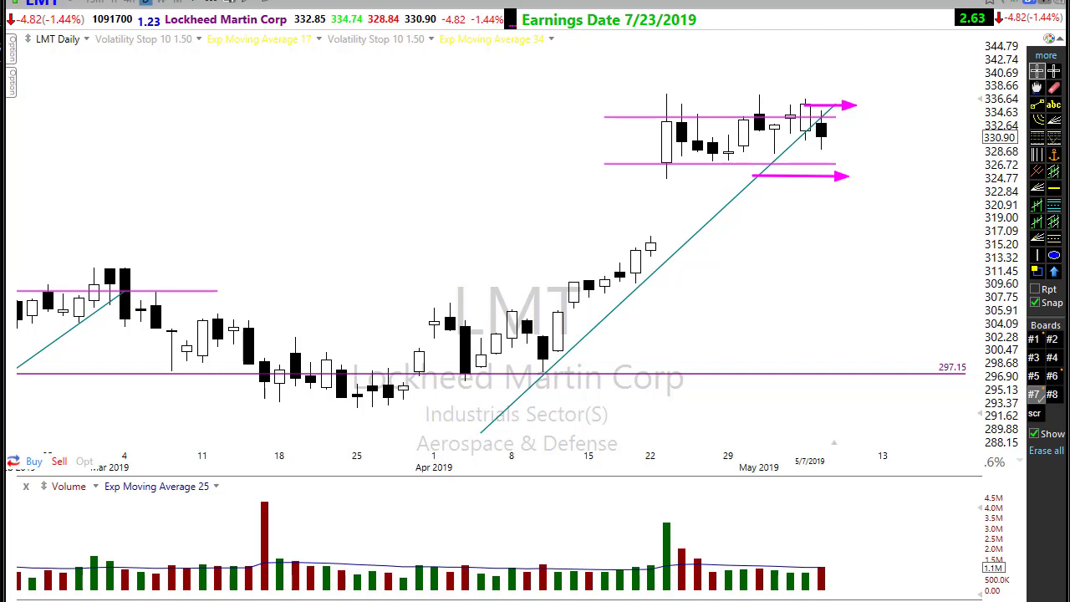
mouse_move(893, 140)
left_mouse_down()
mouse_move(887, 167)
mouse_move(871, 163)
mouse_move(884, 165)
left_mouse_up()
left_click_drag(877, 178, 971, 154)
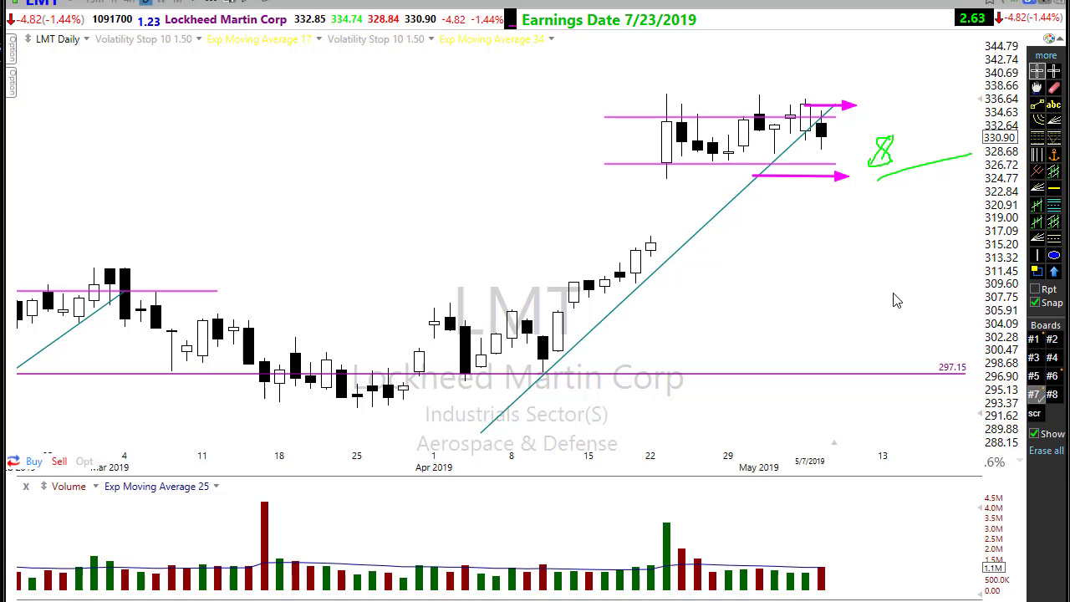
key("Escape")
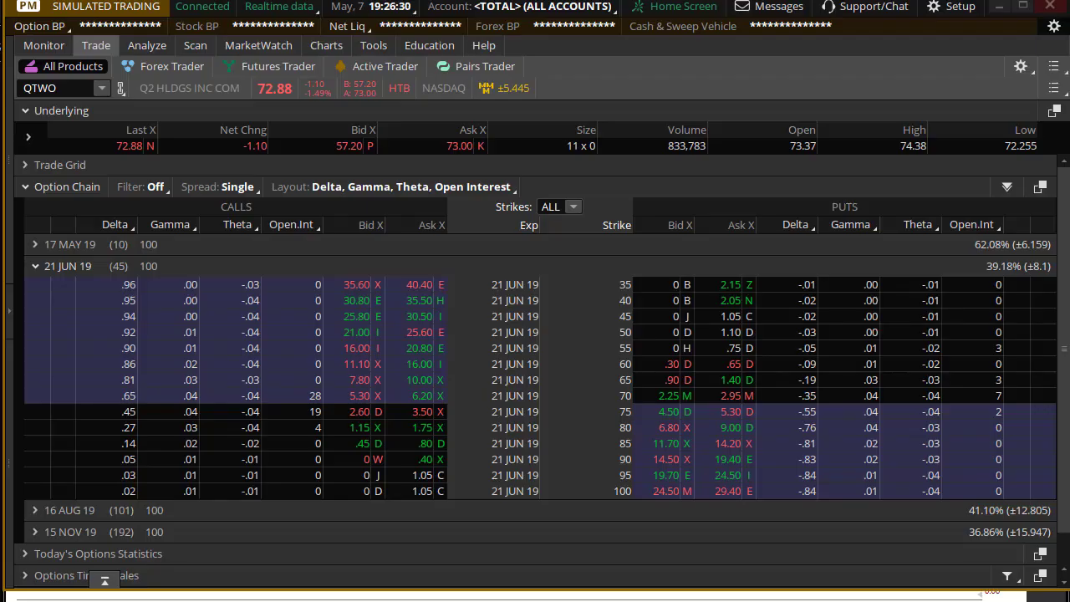
- Switch to the PaperMoney trading platform and clear the QTWO symbol to leave the trade page blank
left_click(65, 89)
key("BackSpace")
key("Return")
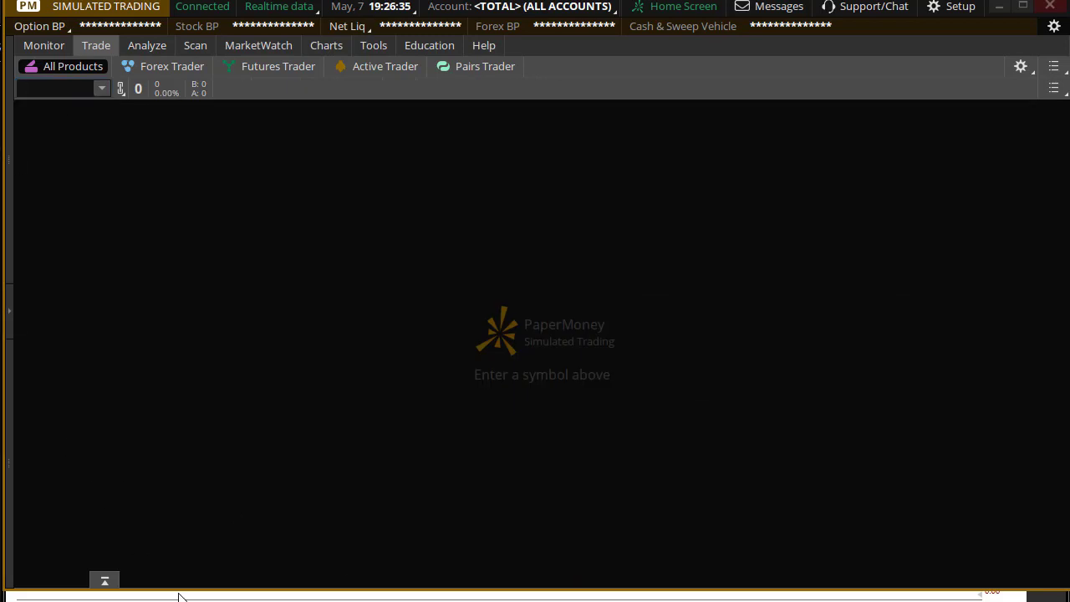
- Sketch rising and falling magenta arrow zigzags on the blank page, with a rising trendline arrow beneath the rising one
mouse_move(73, 495)
left_mouse_down()
mouse_move(210, 390)
mouse_move(263, 450)
mouse_move(403, 336)
mouse_move(480, 410)
left_mouse_up()
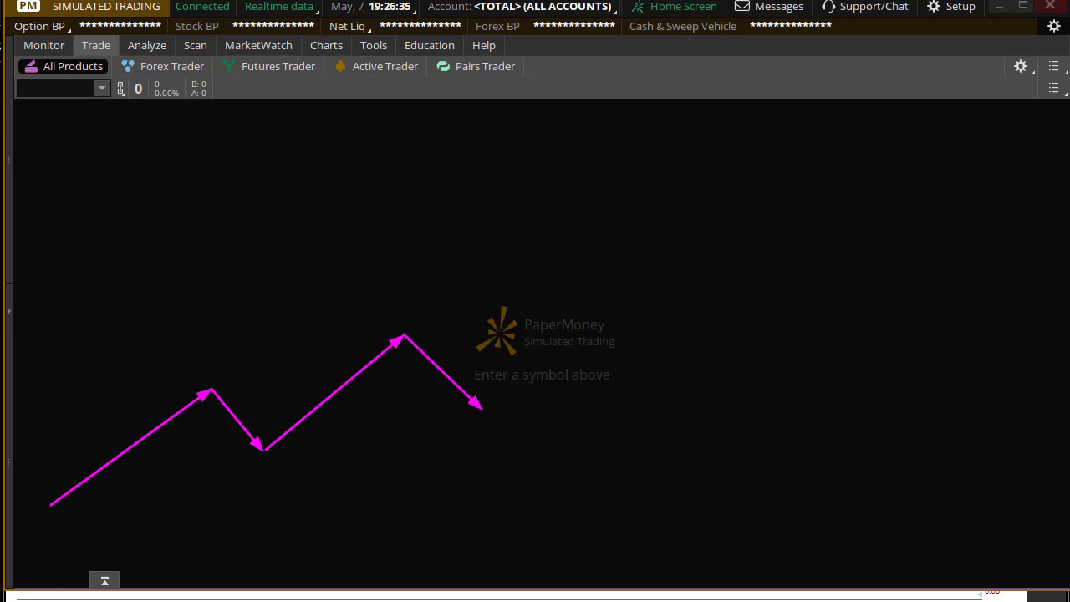
mouse_move(476, 407)
left_mouse_down()
mouse_move(565, 310)
mouse_move(682, 309)
left_mouse_up()
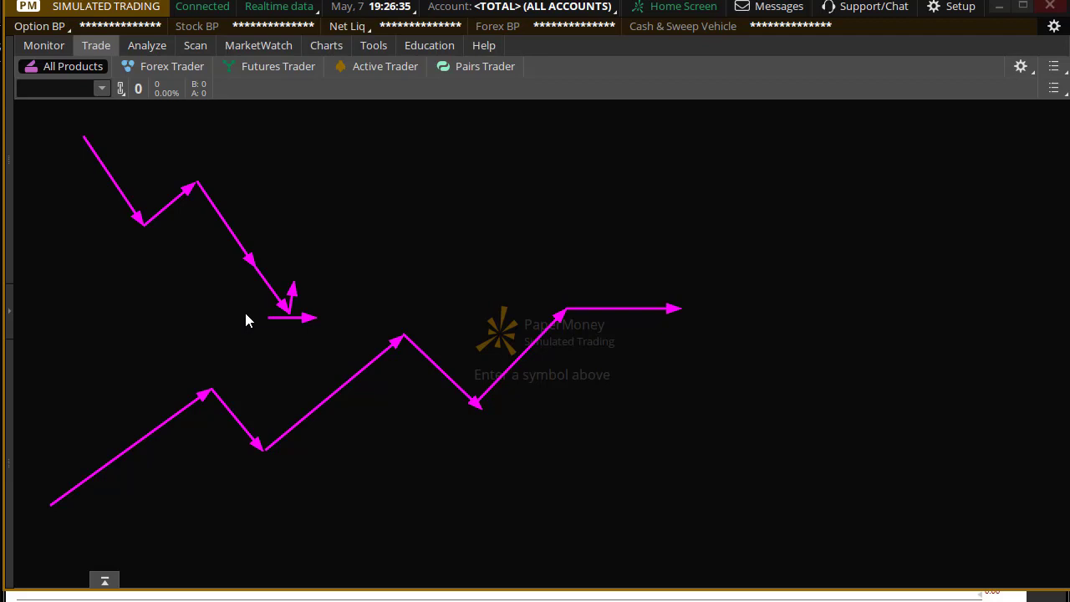
mouse_move(67, 520)
left_mouse_down()
mouse_move(733, 365)
mouse_move(748, 349)
left_mouse_up()
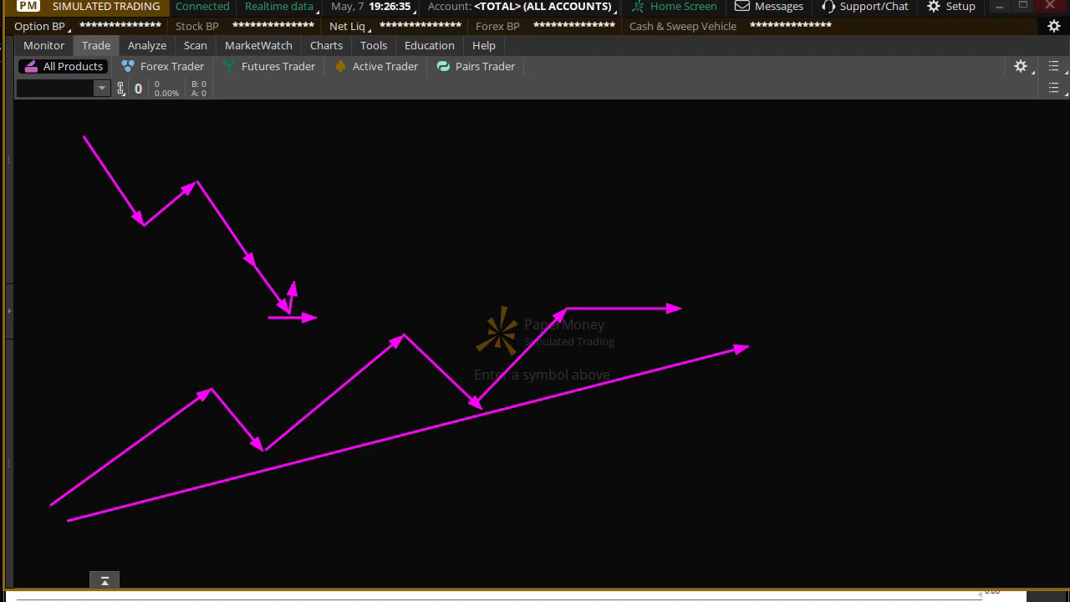
- Mark the rising zigzag's pullback lows in green and draw a falling trendline arrow along the falling zigzag's lows
mouse_move(275, 456)
left_mouse_down()
mouse_move(261, 489)
mouse_move(261, 451)
left_mouse_up()
mouse_move(13, 150)
left_mouse_down()
mouse_move(385, 285)
mouse_move(585, 466)
left_mouse_up()
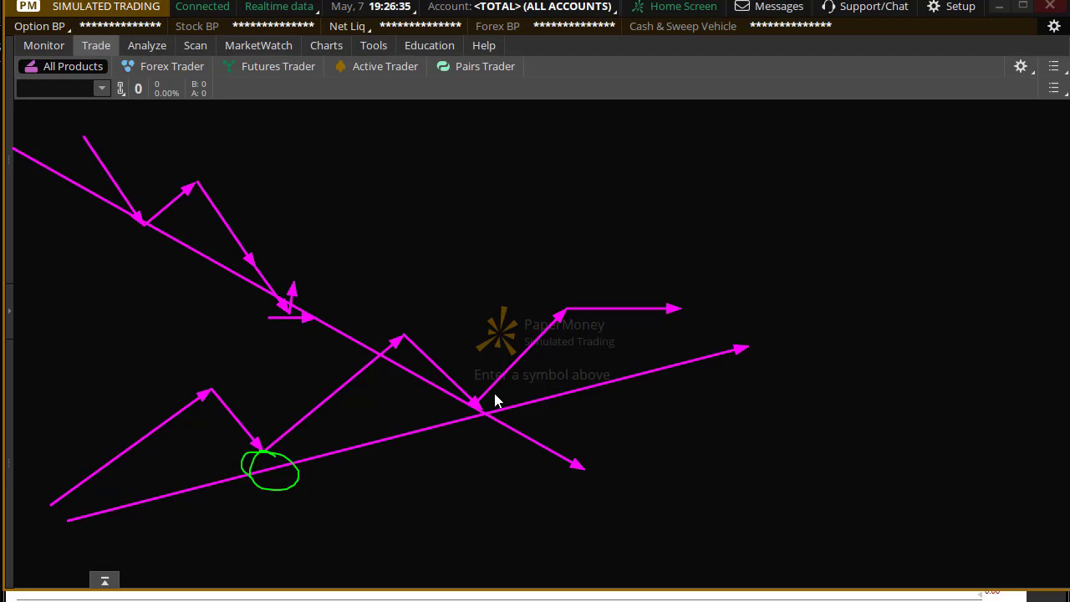
mouse_move(451, 424)
left_mouse_down()
mouse_move(468, 409)
mouse_move(477, 423)
mouse_move(510, 371)
mouse_move(498, 376)
mouse_move(501, 410)
left_mouse_up()
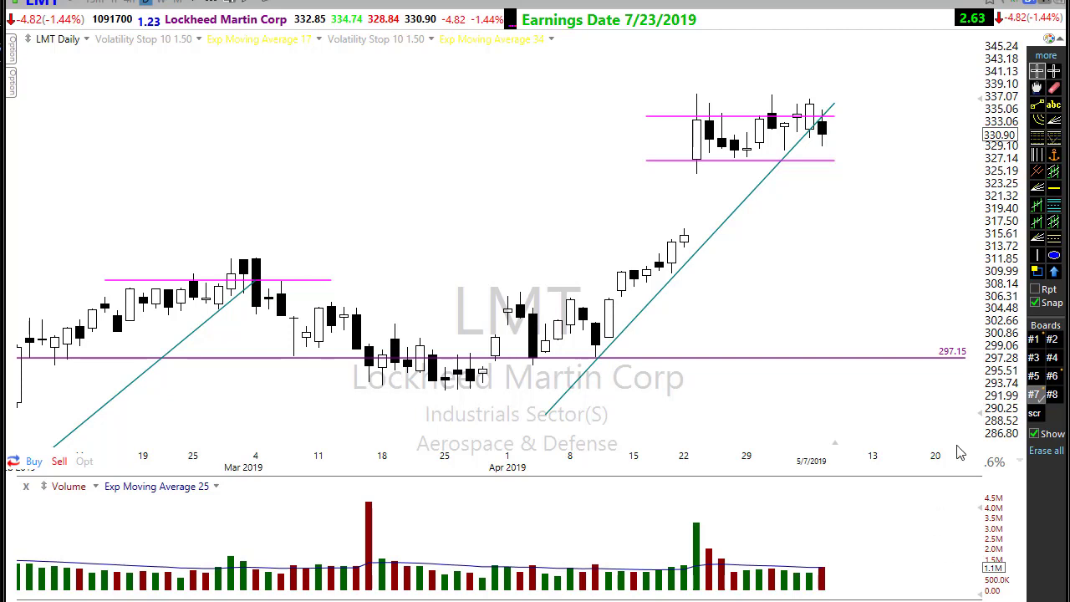
- Trace LMT's early-April swings with magenta arrows, adding a rising trendline arrow under the lows and a leftward arrow at the rebound
left_click_drag(695, 321, 622, 326)
mouse_move(468, 382)
left_mouse_down()
mouse_move(510, 312)
mouse_move(530, 351)
mouse_move(566, 315)
mouse_move(596, 352)
left_mouse_up()
mouse_move(433, 389)
left_mouse_down()
mouse_move(700, 351)
mouse_move(715, 323)
left_mouse_up()
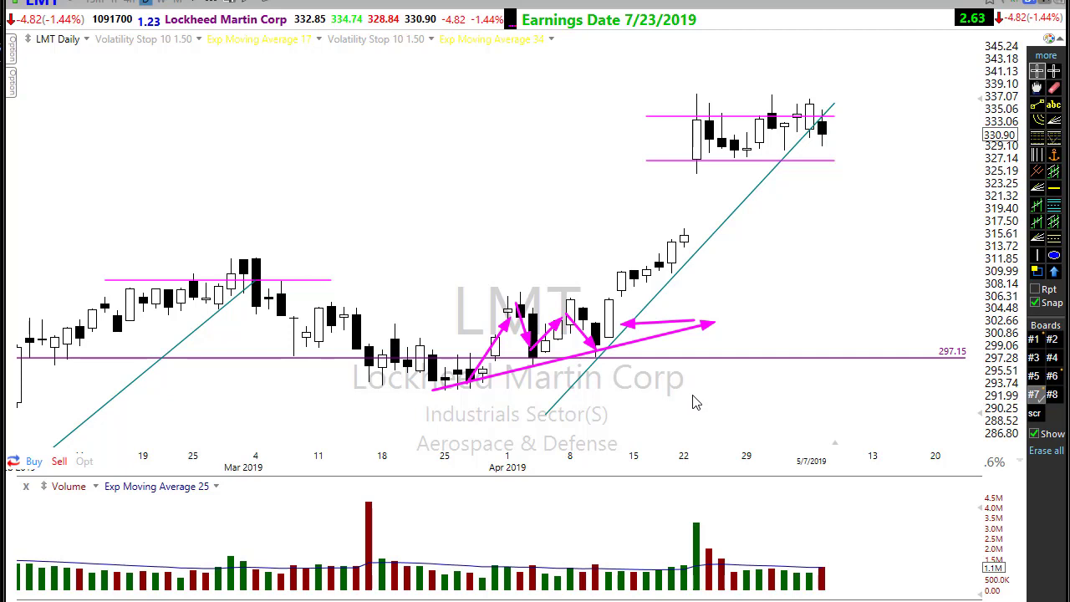
- Mark LMT's early-March decline with a falling arrow, plus a horizontal arrow along the 297.15 support and an upward arrow toward the low
left_click_drag(225, 258, 297, 338)
left_click_drag(35, 365, 356, 360)
left_click_drag(329, 430, 326, 341)
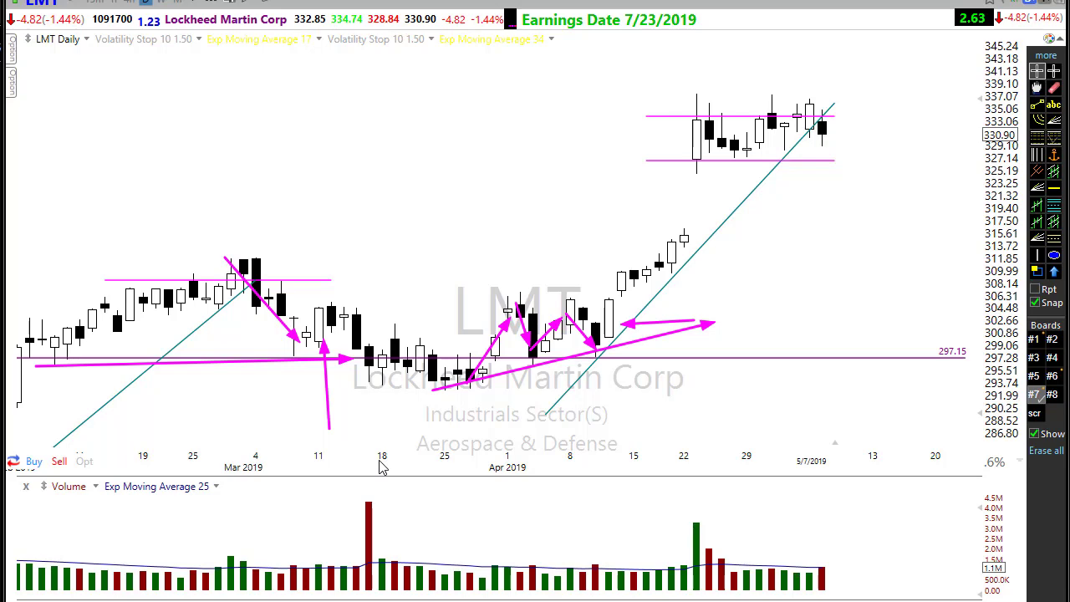
- Draw a horizontal arrow near 304.48 across LMT's March candles with a pointer down to it, and clear all the markings
left_click_drag(104, 306, 428, 308)
left_click_drag(343, 246, 322, 291)
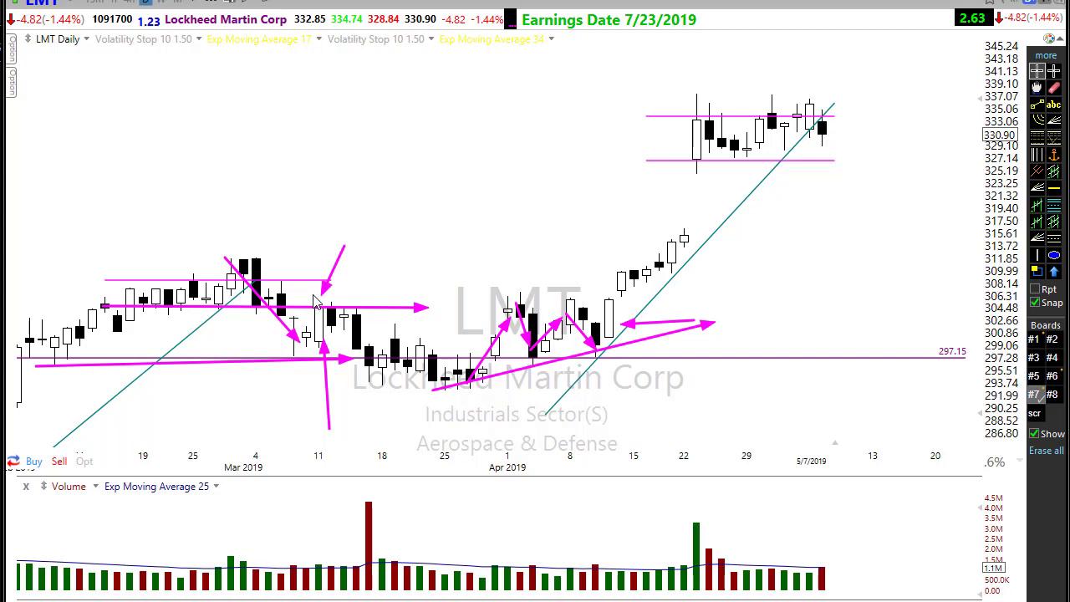
left_click_drag(323, 286, 324, 311)
key("Delete")
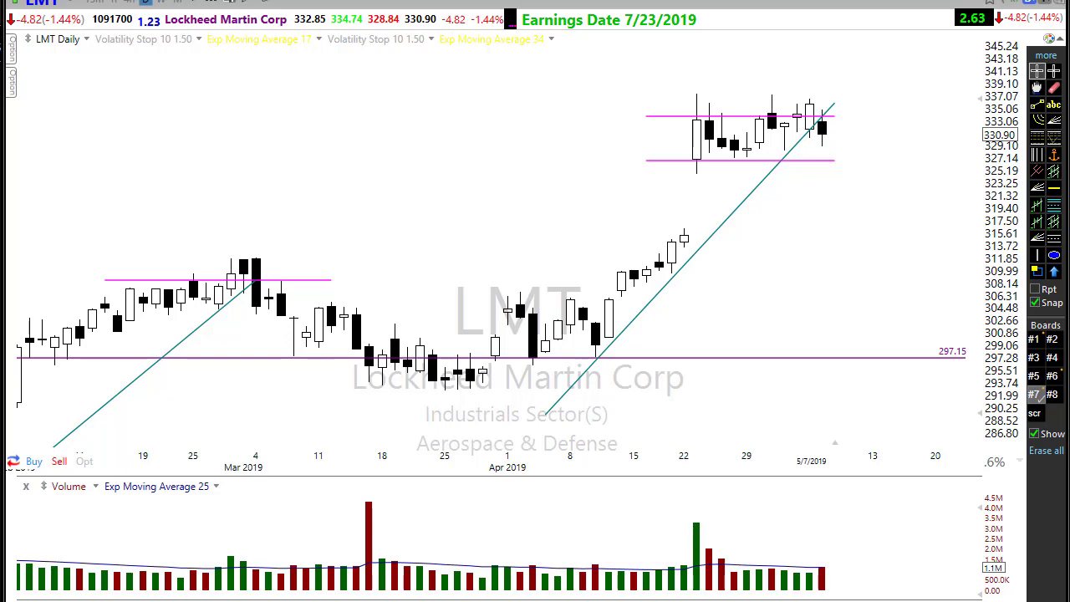
- Circle LMT's early-March rebound in green, add magenta arrows for the swings, the 297.15 support and the level near 306.31, and clear the markings
mouse_move(276, 333)
left_mouse_down()
mouse_move(326, 375)
mouse_move(280, 355)
mouse_move(301, 380)
left_mouse_up()
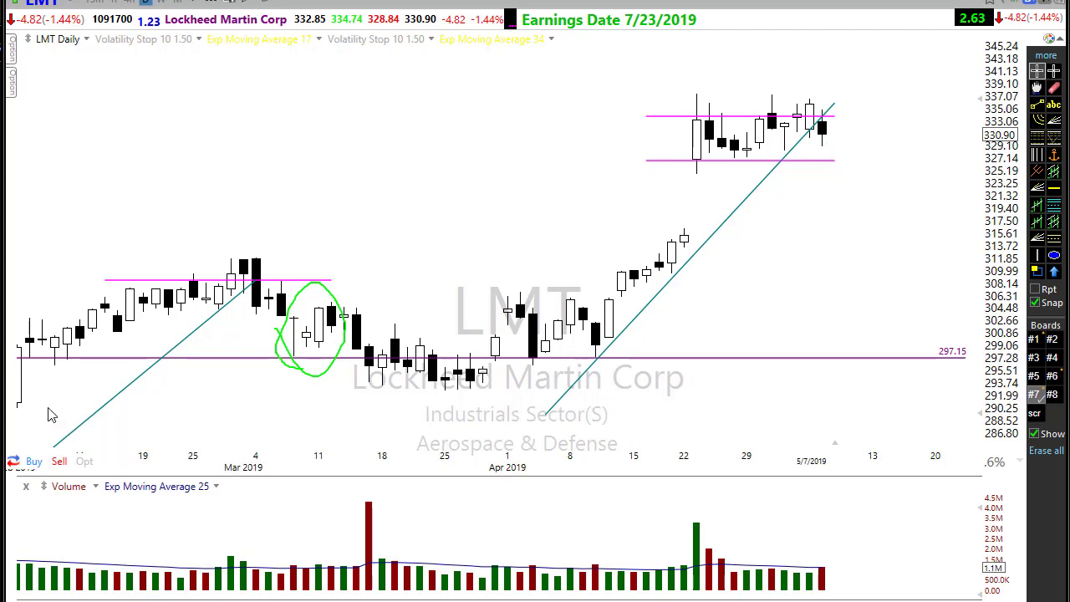
left_click_drag(25, 361, 422, 374)
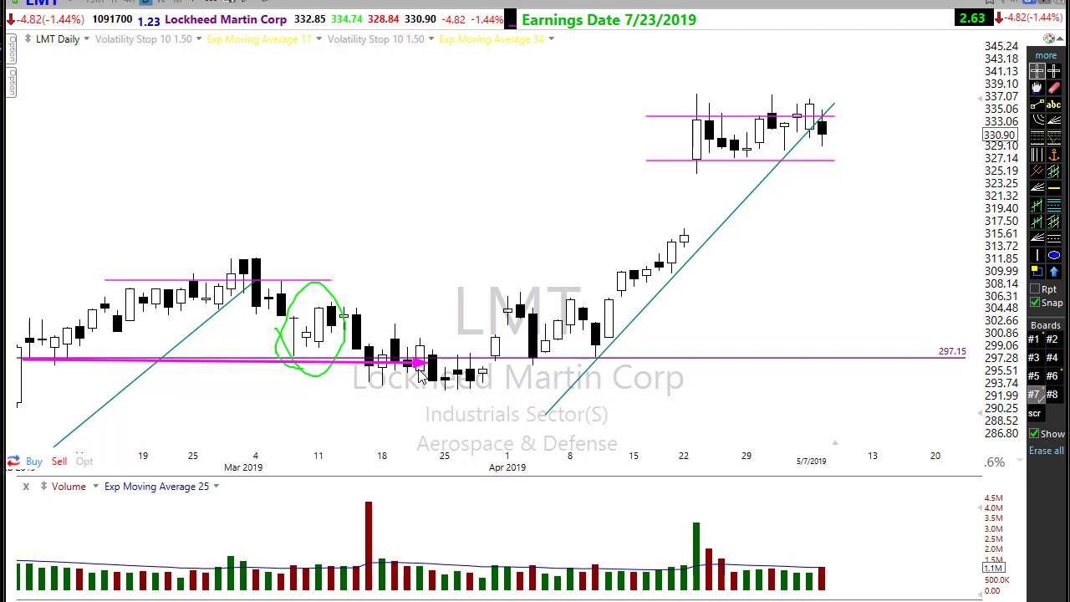
mouse_move(240, 252)
left_mouse_down()
mouse_move(307, 359)
mouse_move(334, 308)
left_mouse_up()
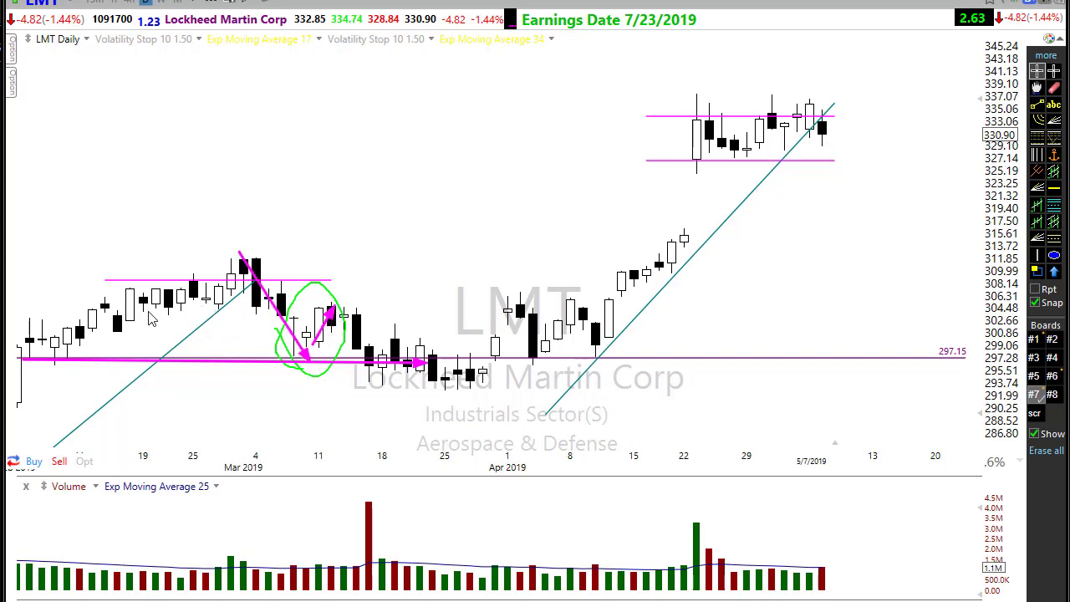
mouse_move(110, 301)
left_mouse_down()
mouse_move(419, 318)
mouse_move(448, 330)
mouse_move(457, 295)
mouse_move(466, 308)
left_mouse_up()
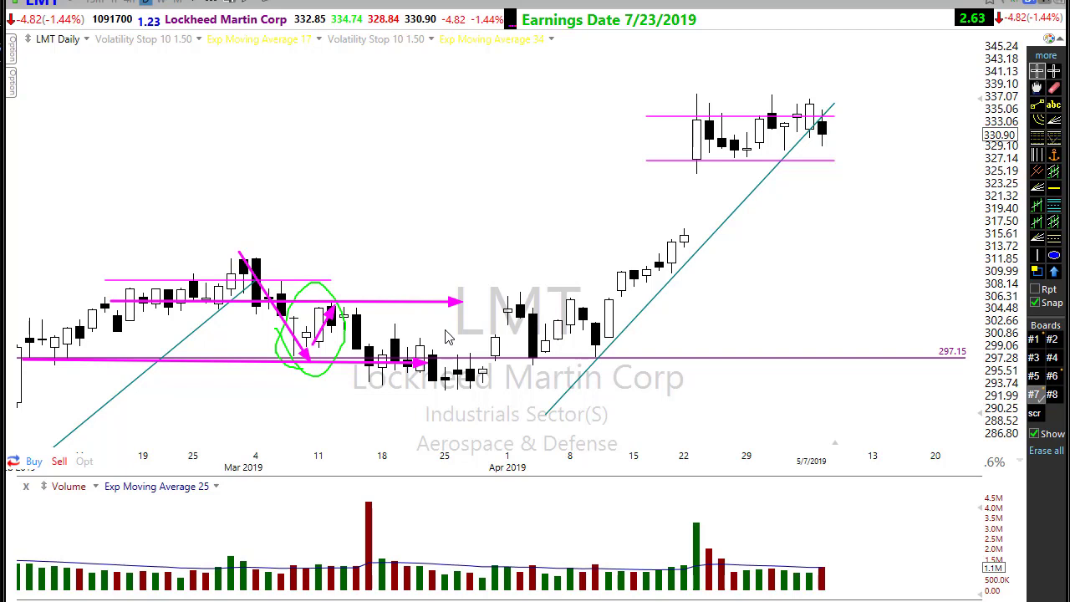
key("Escape")
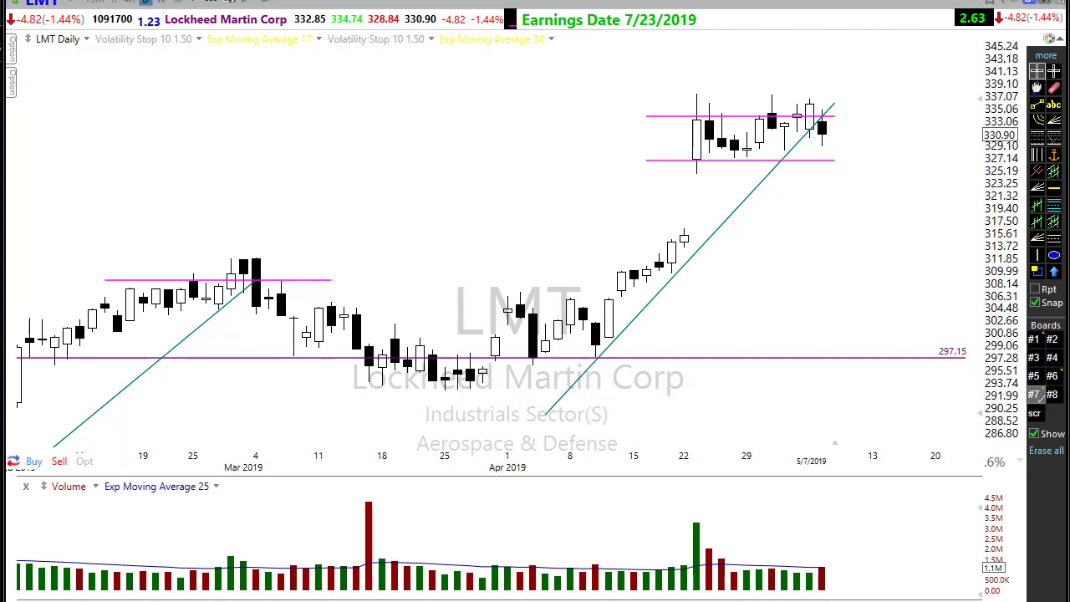
- Trace LMT's early-April swings and 297.15 support with magenta arrows, handwrite green notes including "6%", and clear all the markings
mouse_move(471, 385)
left_mouse_down()
mouse_move(505, 311)
mouse_move(531, 359)
mouse_move(568, 306)
mouse_move(598, 344)
left_mouse_up()
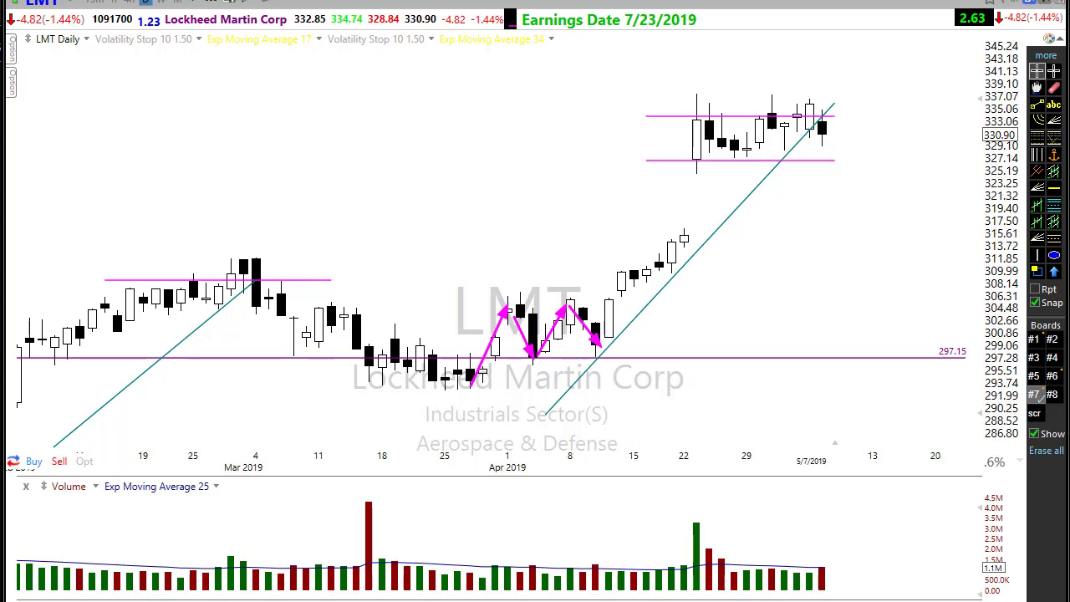
left_click_drag(575, 359, 650, 368)
mouse_move(669, 314)
left_mouse_down()
mouse_move(647, 340)
mouse_move(664, 336)
left_mouse_up()
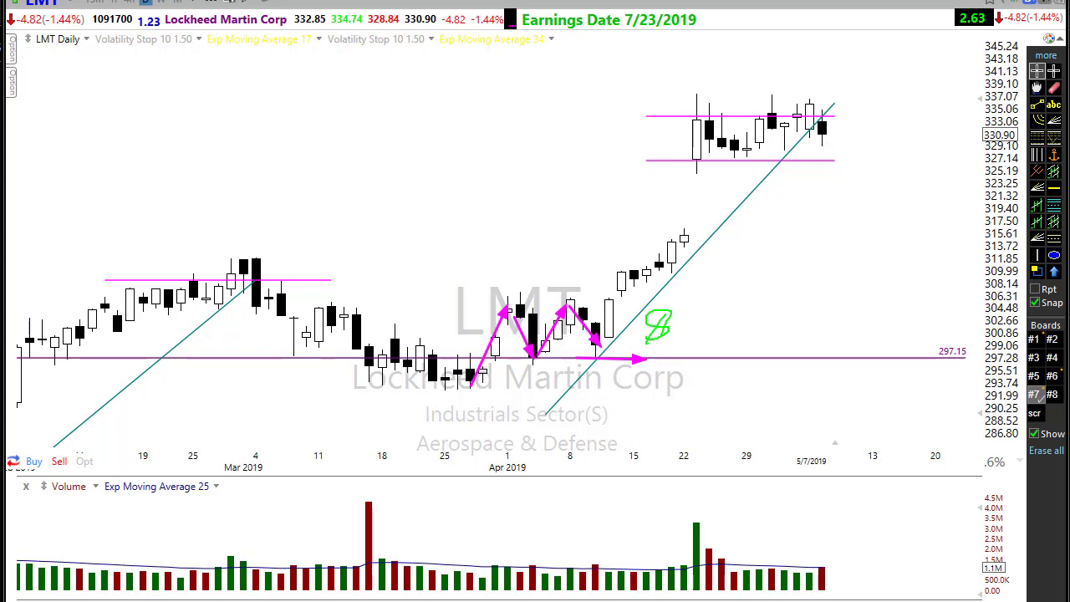
mouse_move(501, 203)
left_mouse_down()
mouse_move(470, 258)
mouse_move(532, 205)
mouse_move(548, 266)
left_mouse_up()
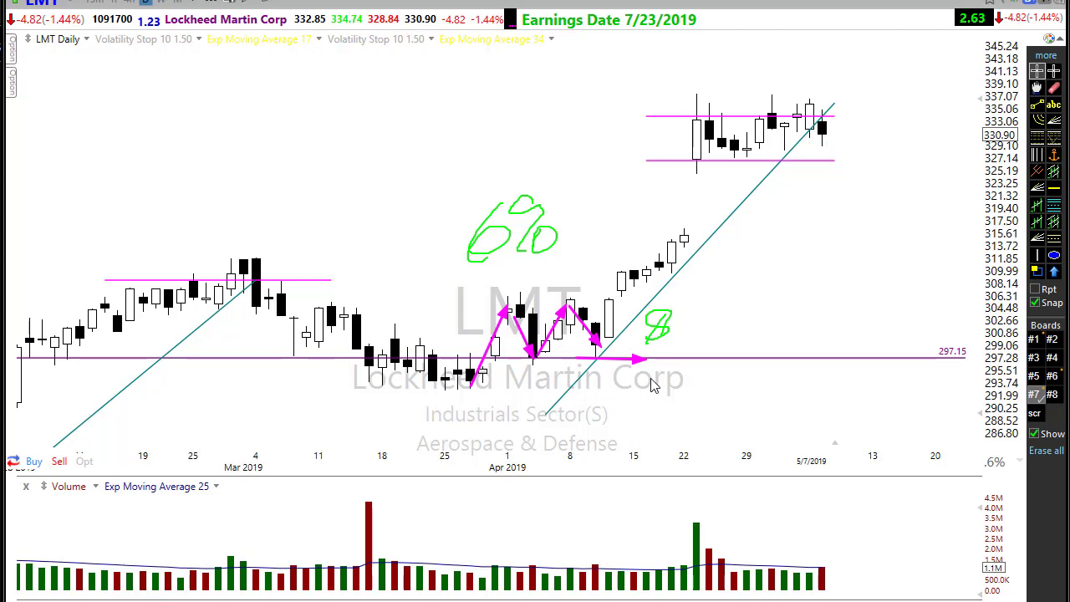
key("Escape")
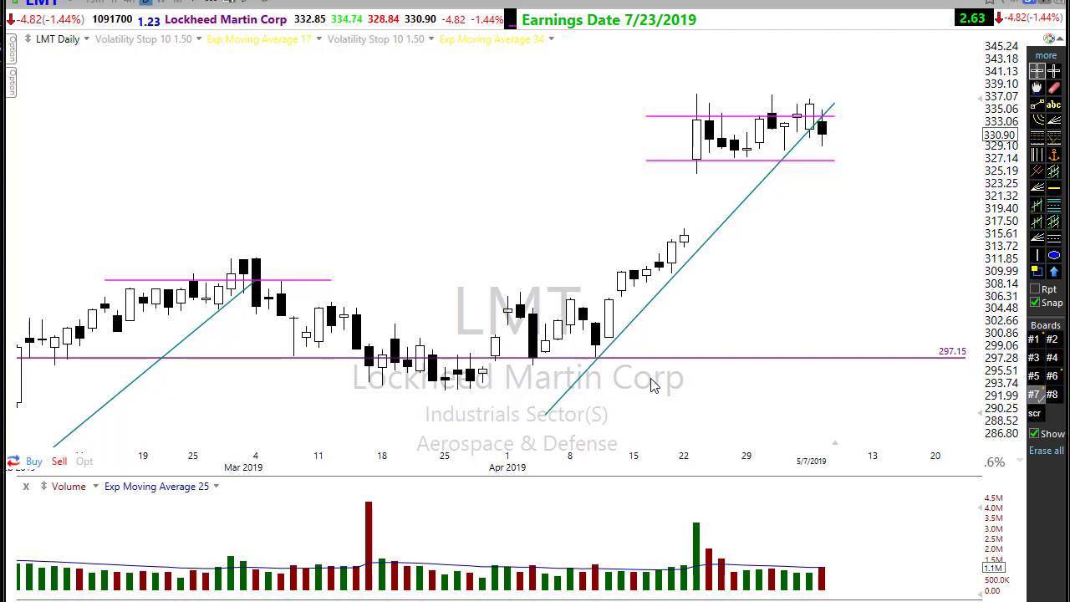
- Open the alert console and bring up the F, SNPS and PEP daily charts in turn from its list
key("ctrl+a")
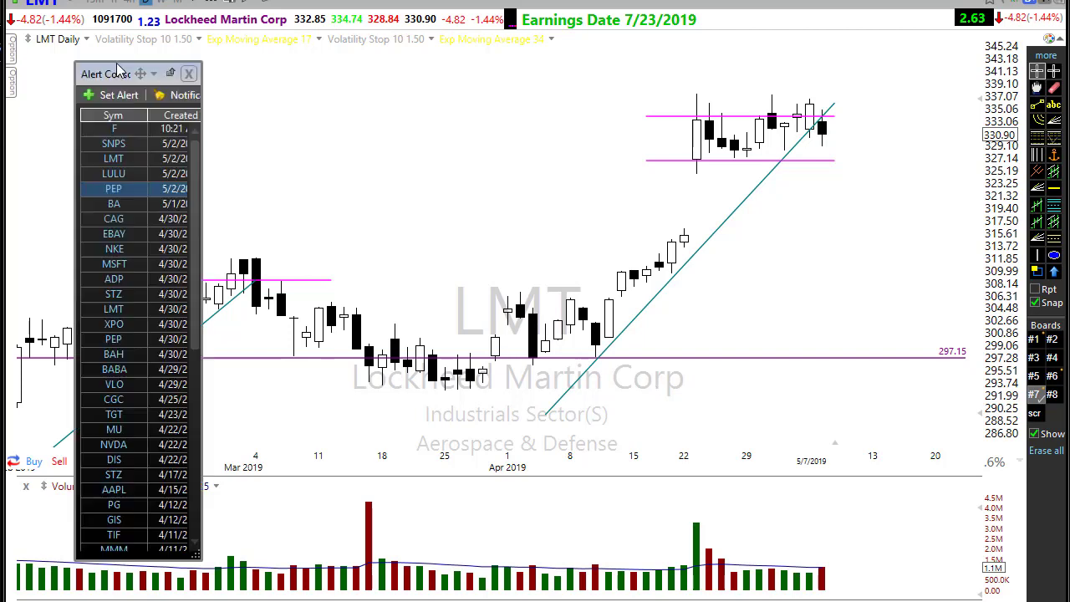
left_click_drag(117, 68, 109, 64)
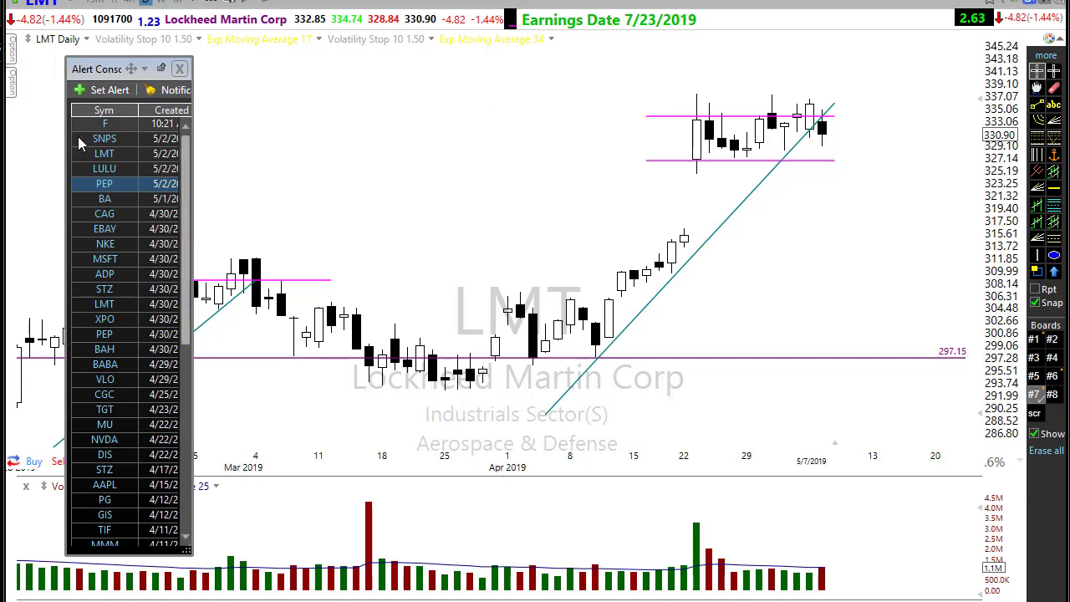
left_click(104, 124)
scroll(755, 429, "up", 4)
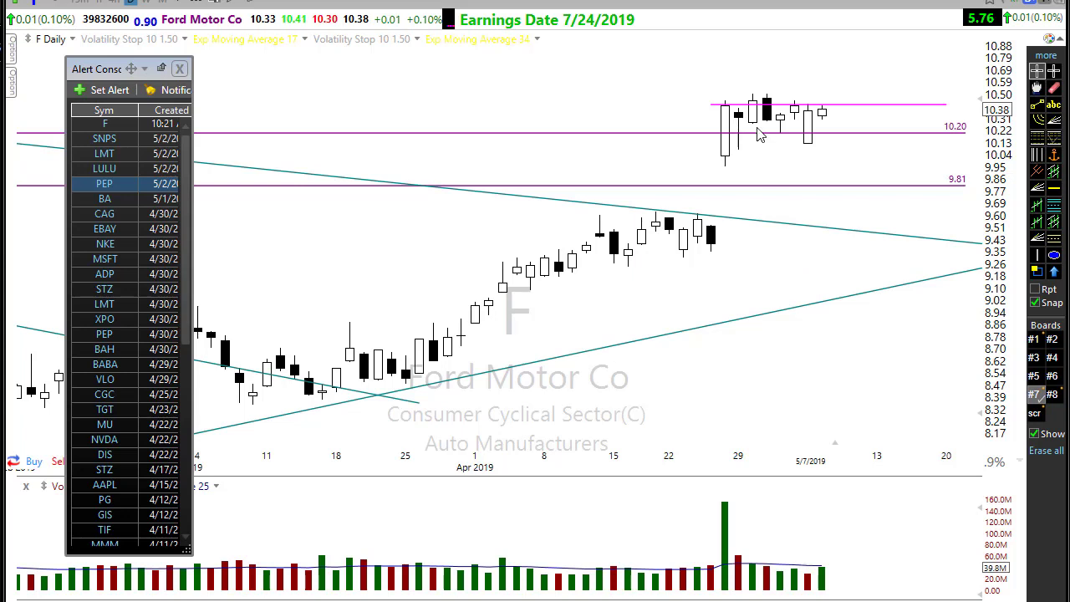
mouse_move(875, 113)
mouse_move(983, 242)
left_click(106, 143)
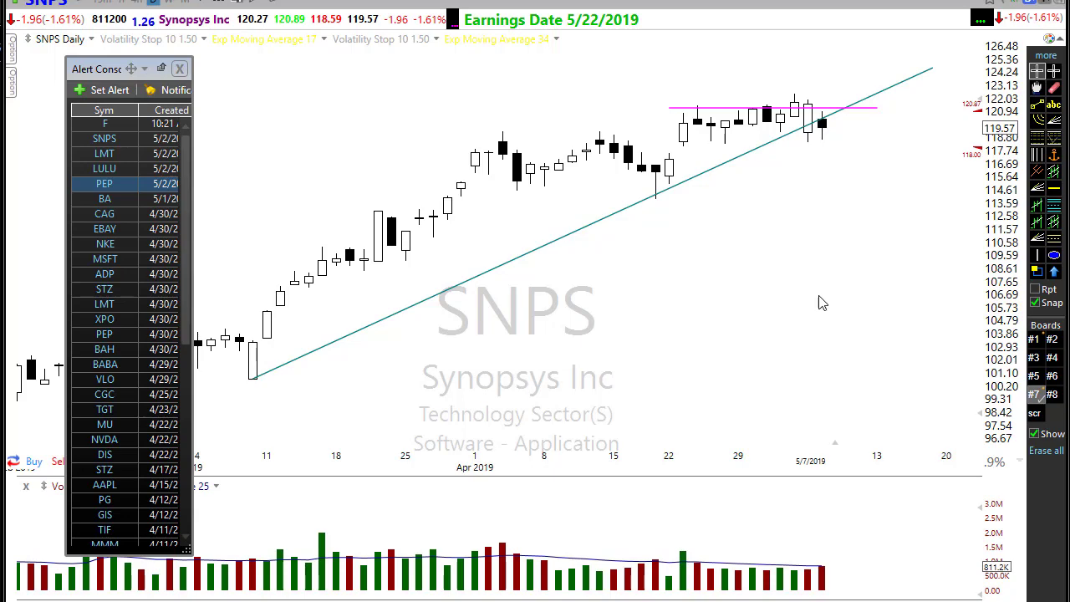
left_click(105, 185)
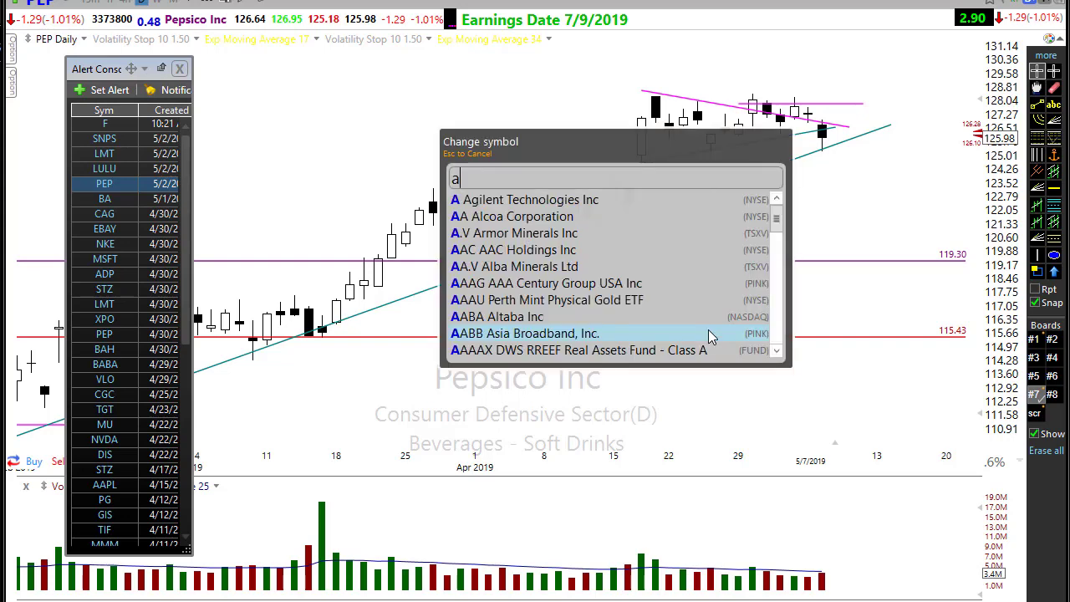
- Load the AAPL daily chart, draw three horizontal arrows at, below and above the mid-April consolidation line, and clear them
type("aapl")
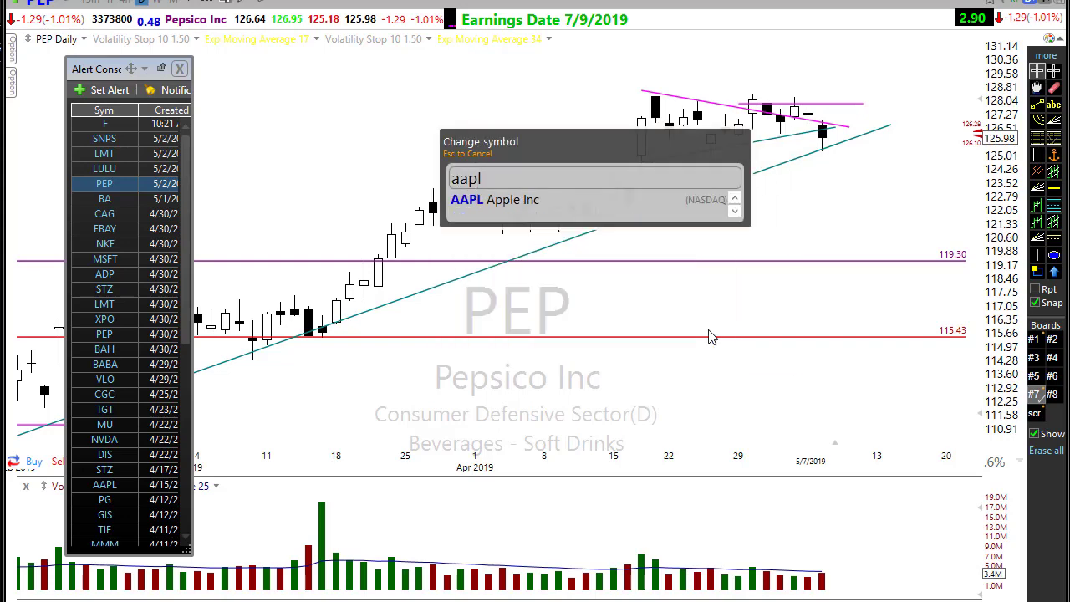
key("Return")
scroll(709, 298, "up", 1)
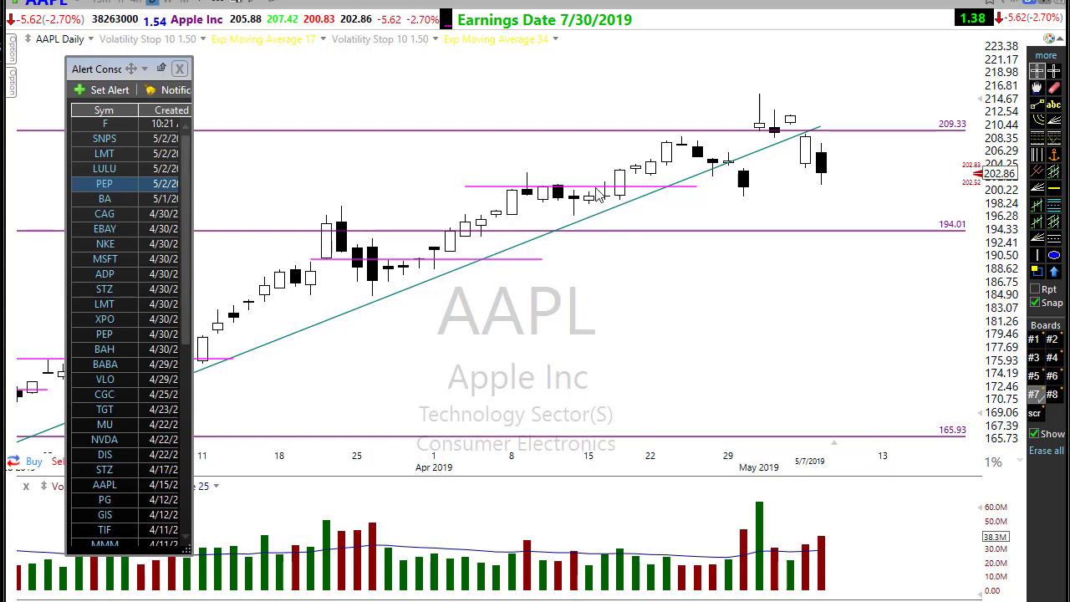
left_click_drag(597, 189, 649, 191)
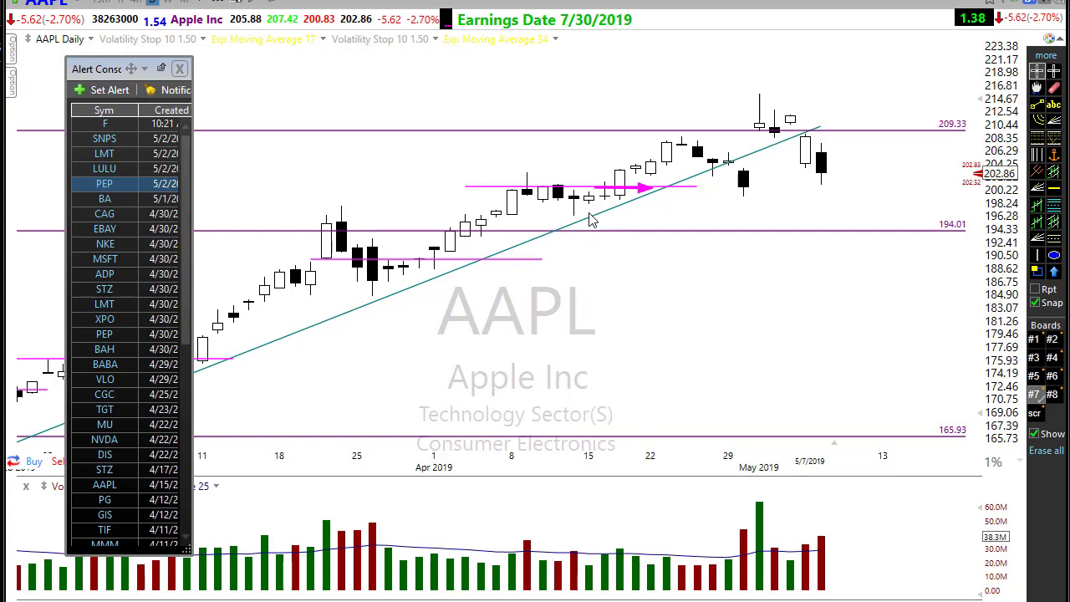
left_click_drag(588, 213, 652, 212)
left_click_drag(603, 171, 672, 172)
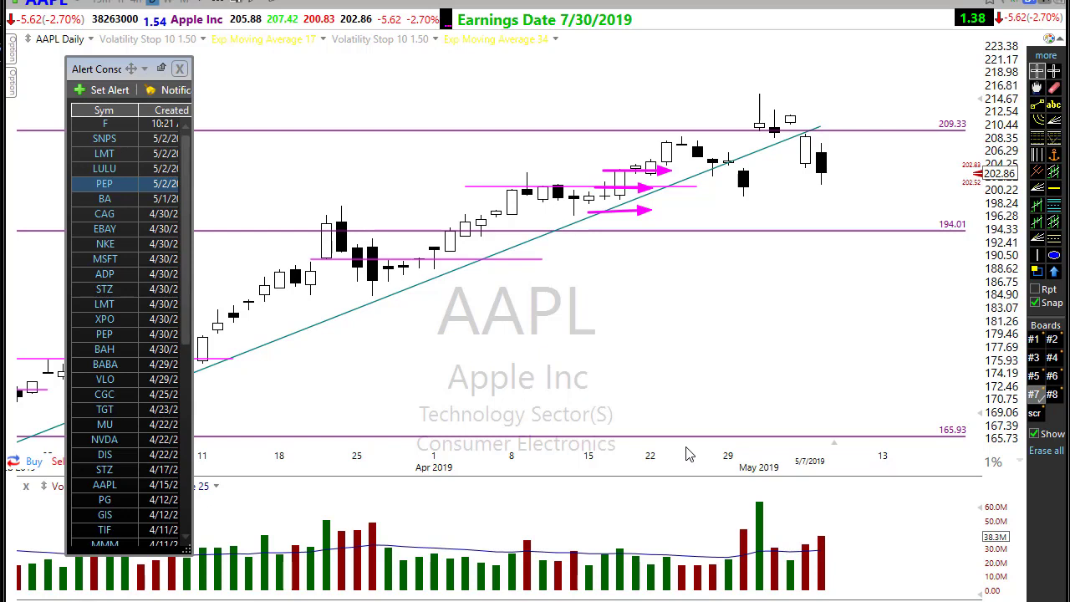
key("Escape")
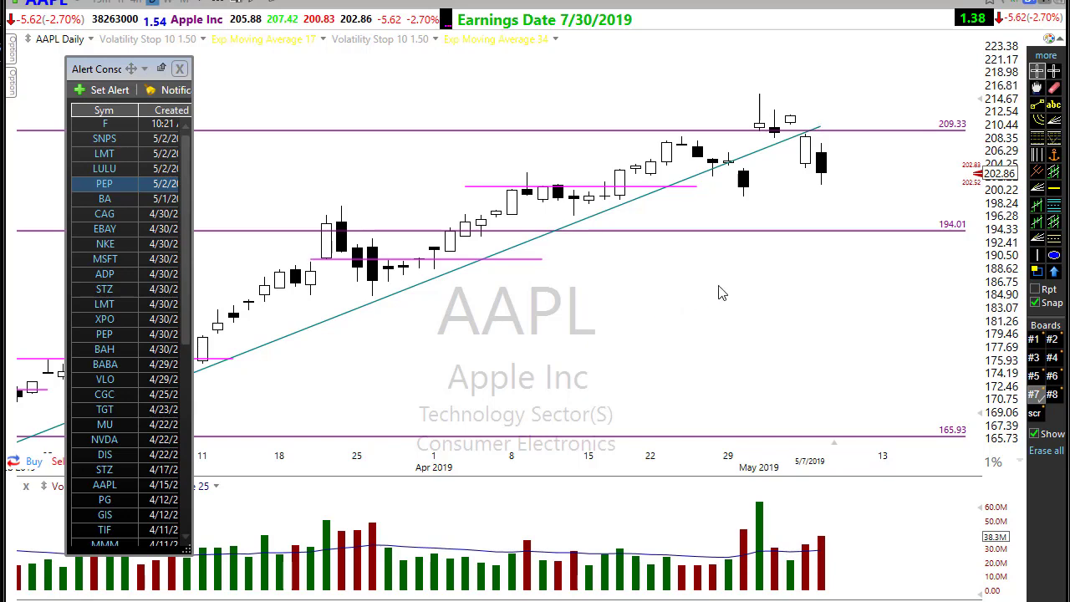
- Draw a falling arrow along AAPL's November–December downtrend and two rising arrows along the trendline from the January low
scroll(719, 292, "down", 2)
scroll(664, 426, "down", 2)
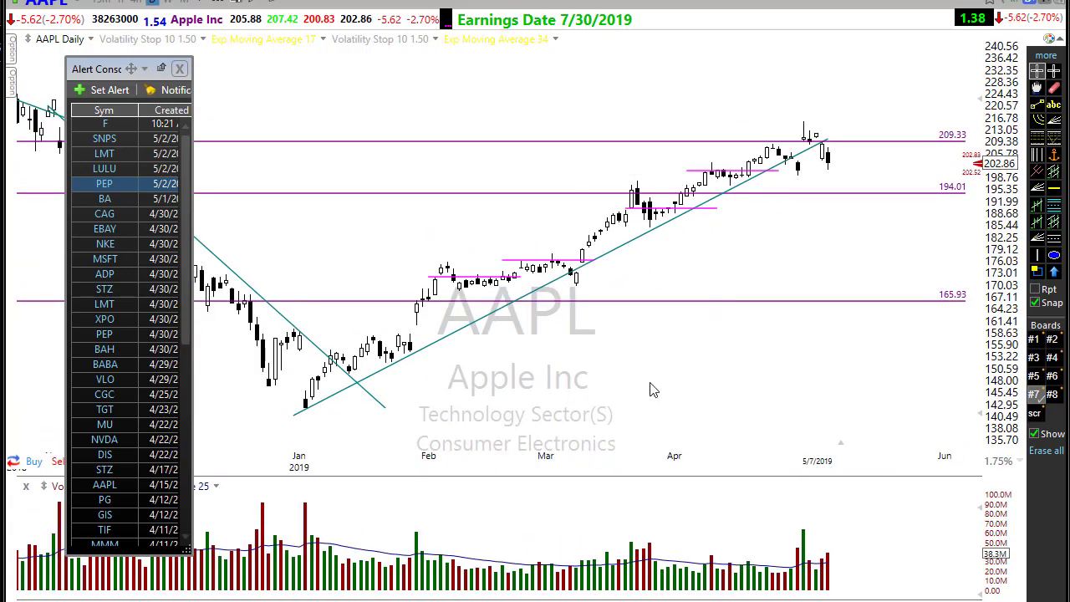
scroll(564, 533, "up", 2)
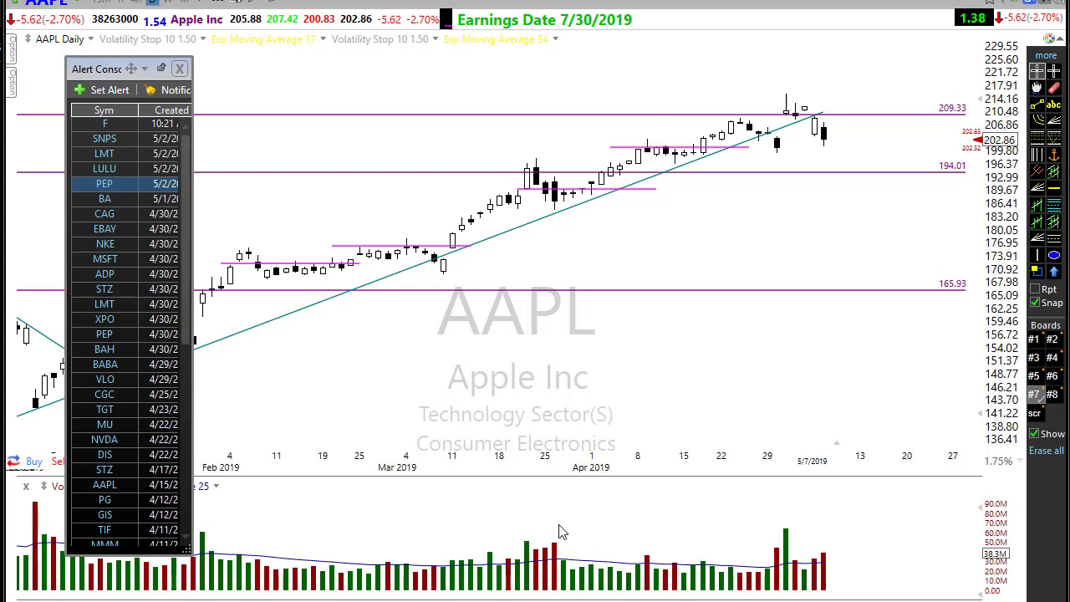
scroll(507, 393, "down", 4)
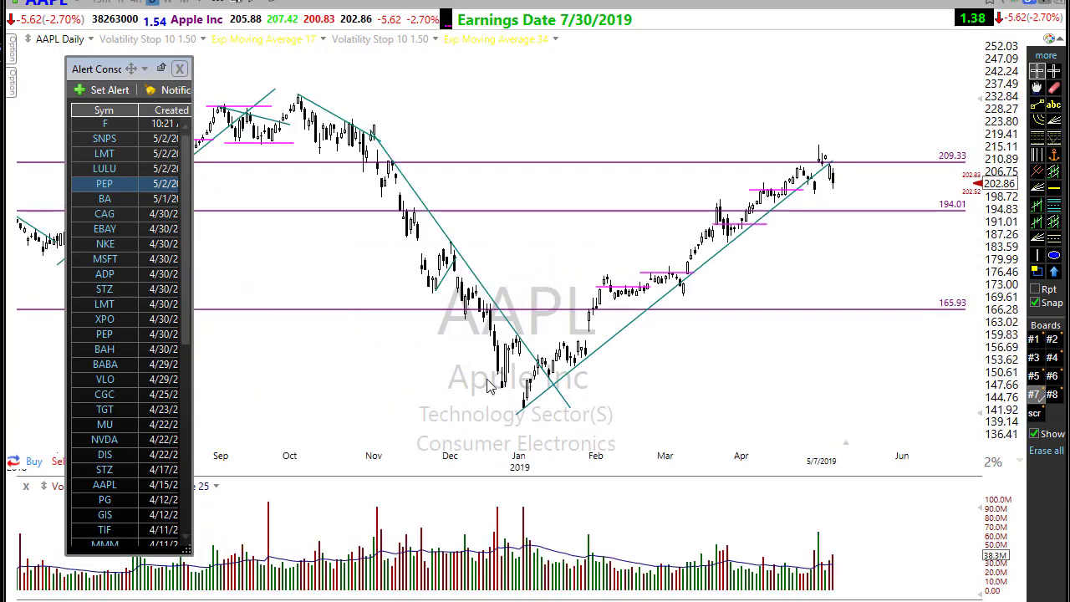
scroll(480, 385, "up", 1)
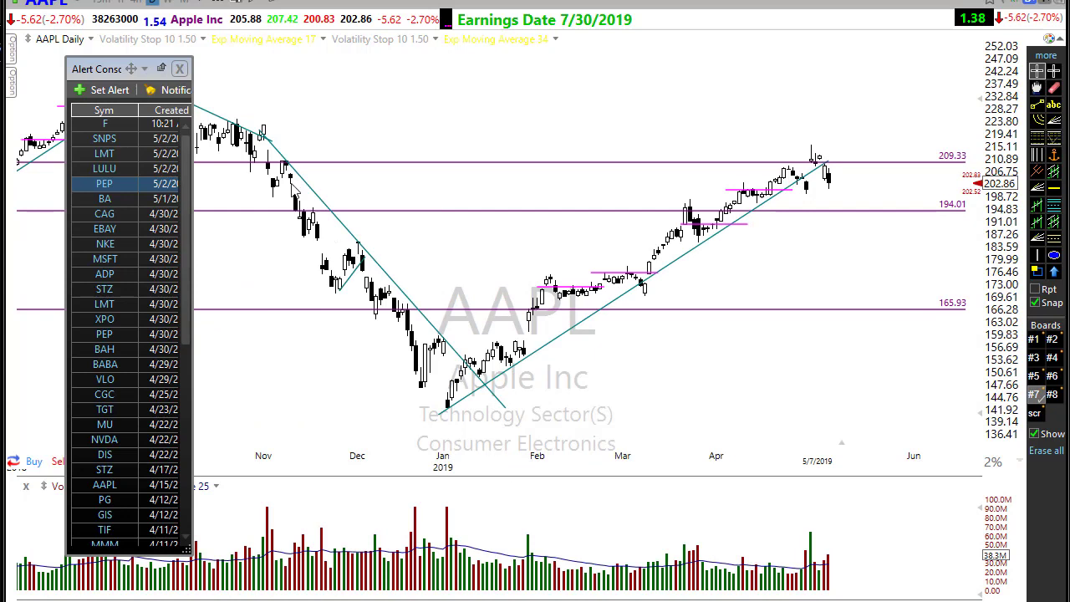
left_click_drag(261, 134, 512, 418)
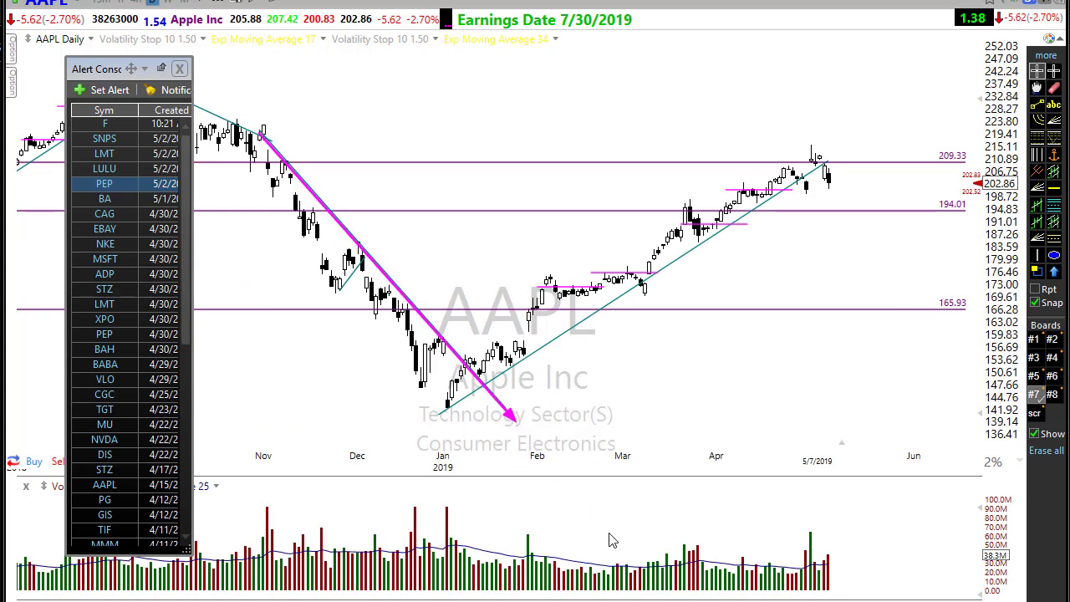
left_click_drag(443, 415, 663, 281)
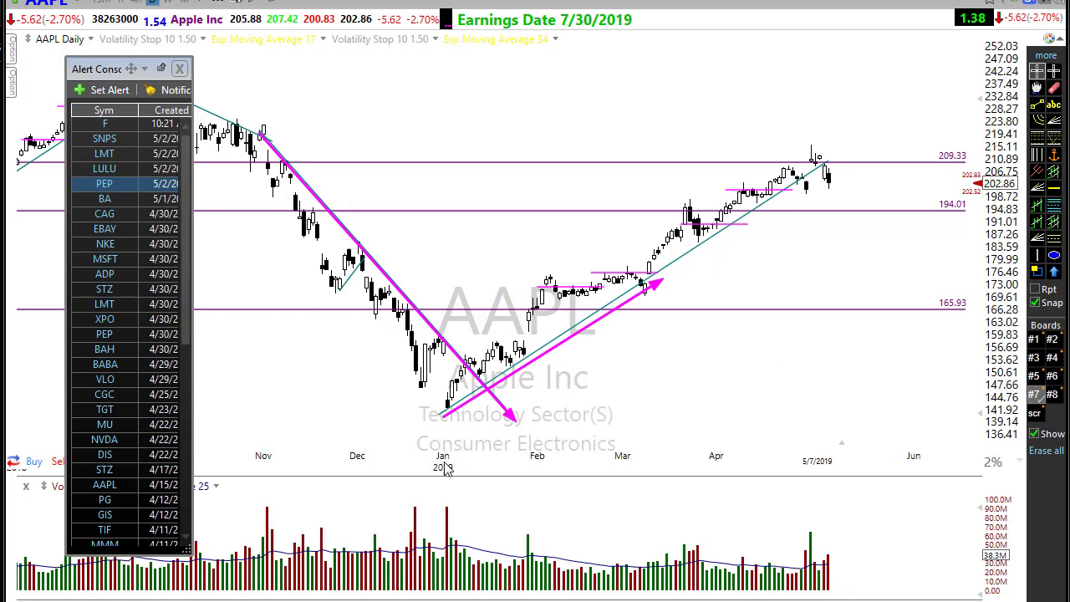
mouse_move(454, 409)
left_mouse_down()
mouse_move(824, 232)
mouse_move(919, 127)
mouse_move(913, 112)
left_mouse_up()
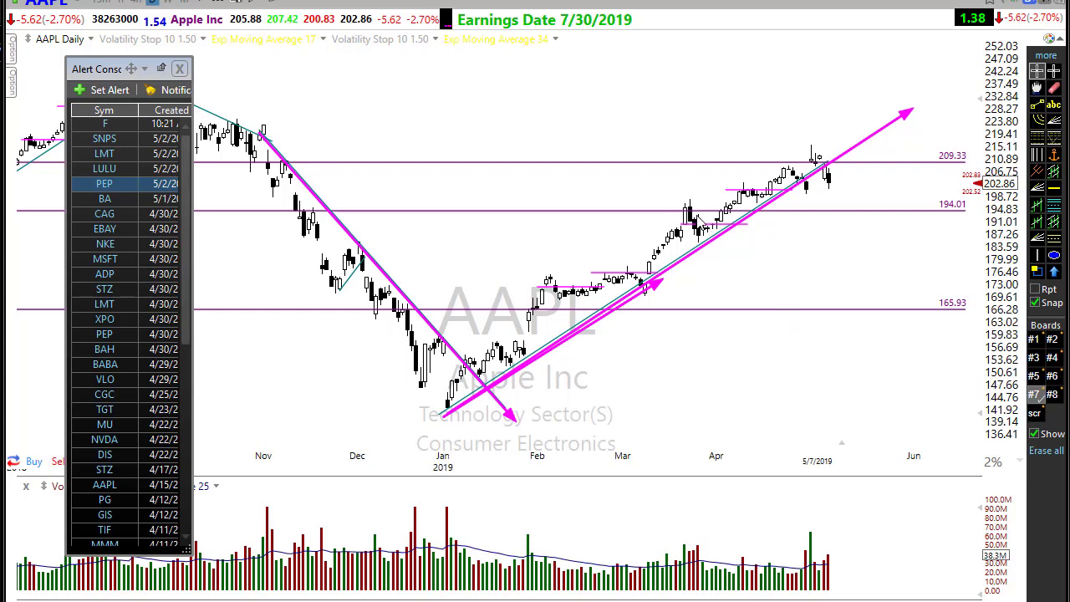
- Mark AAPL's late-March pullback, early-April rise and mid-April consolidation with magenta arrows, and clear all the markings
mouse_move(678, 197)
left_mouse_down()
mouse_move(707, 245)
mouse_move(711, 224)
left_mouse_up()
mouse_move(712, 226)
left_mouse_down()
mouse_move(727, 201)
mouse_move(762, 195)
left_mouse_up()
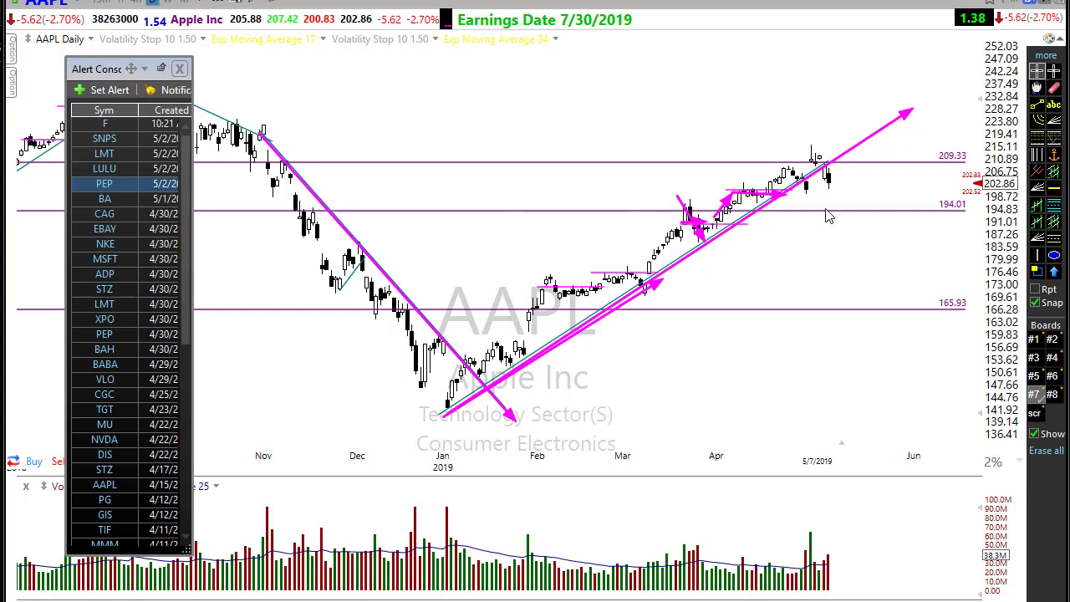
left_click_drag(822, 217, 795, 196)
key("Escape")
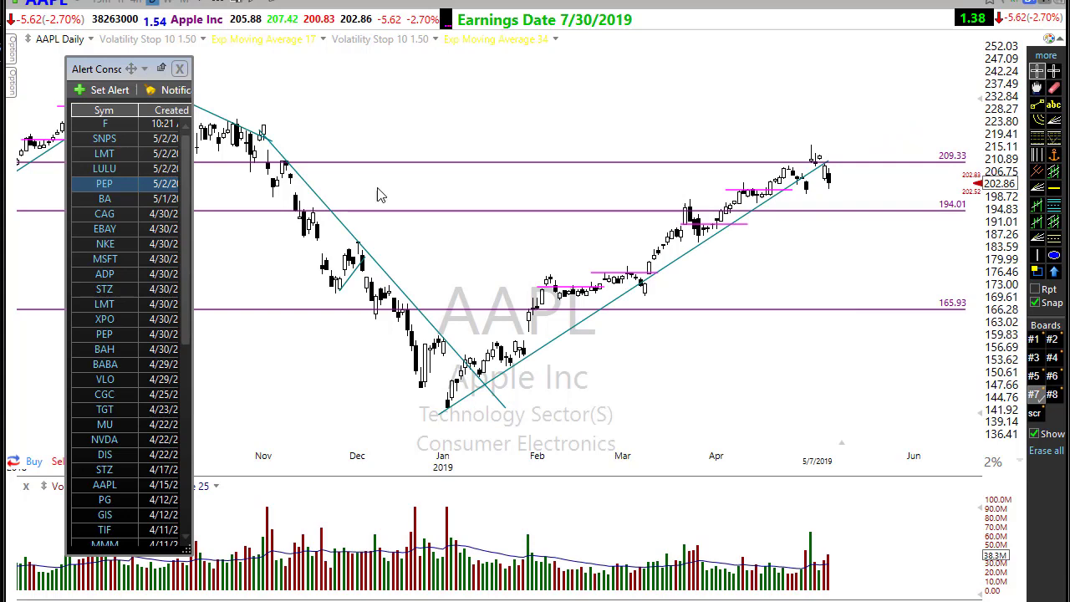
- Draw an arrow along AAPL's November–December downtrend, a pointer at the early-December high and a horizontal arrow below it, and clear the markings
scroll(281, 309, "down", 2)
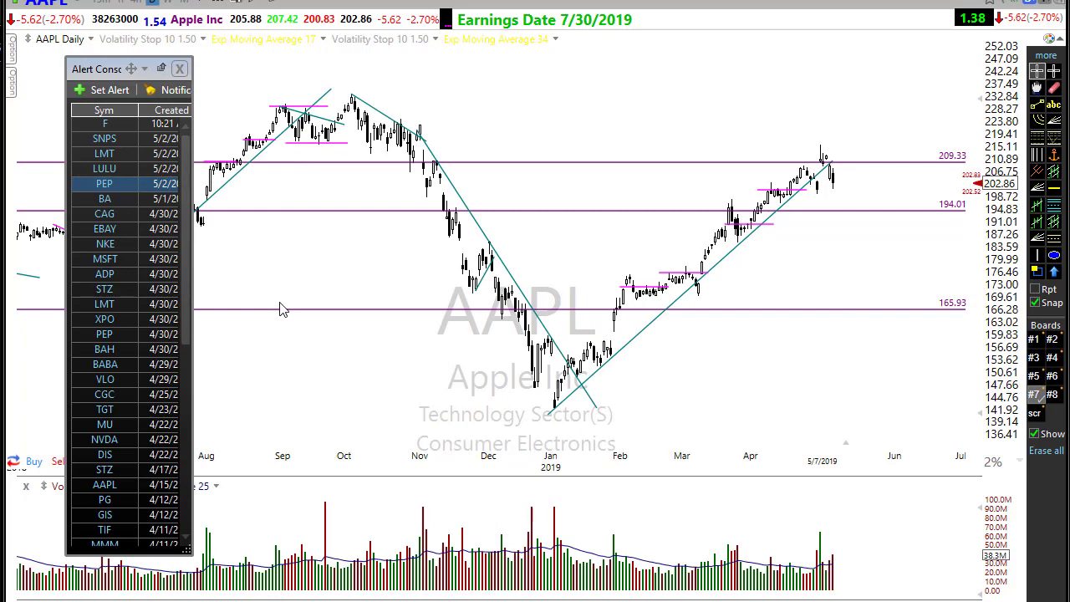
scroll(293, 239, "up", 2)
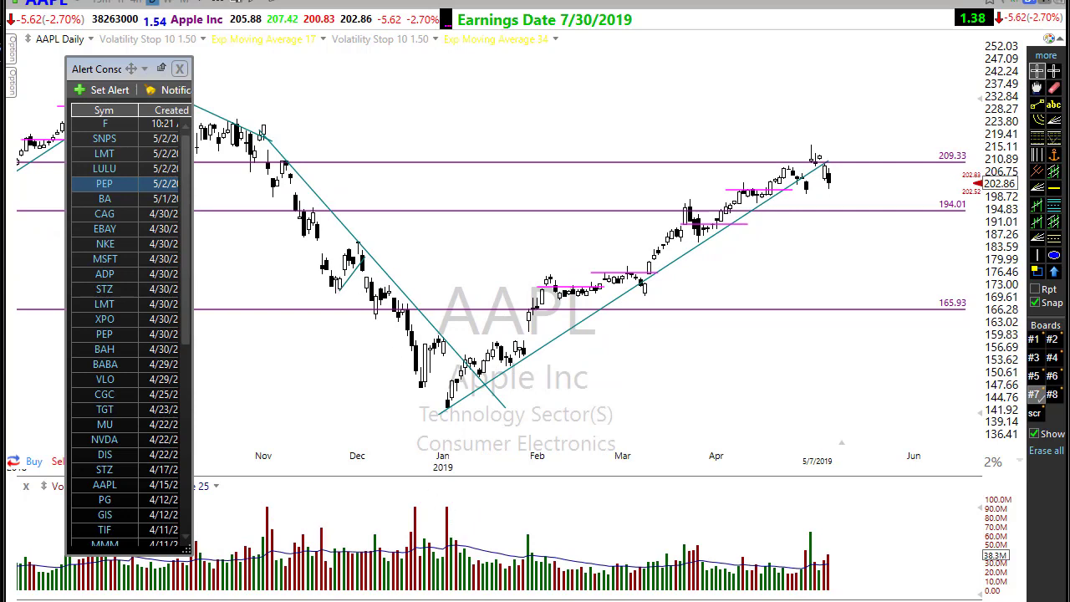
left_click_drag(255, 127, 499, 404)
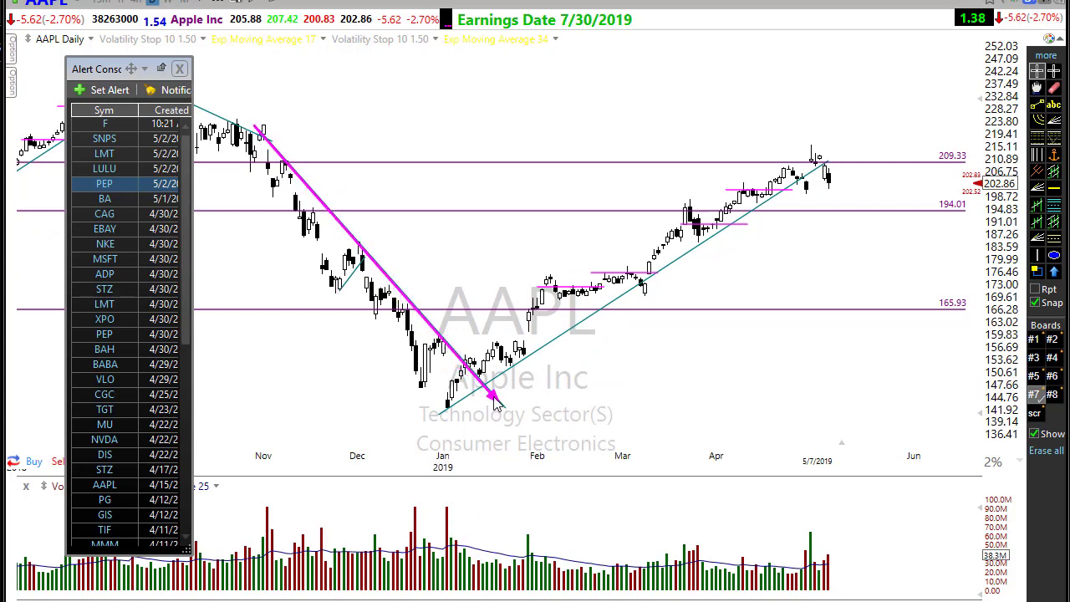
left_click_drag(385, 184, 372, 238)
left_click_drag(333, 269, 426, 271)
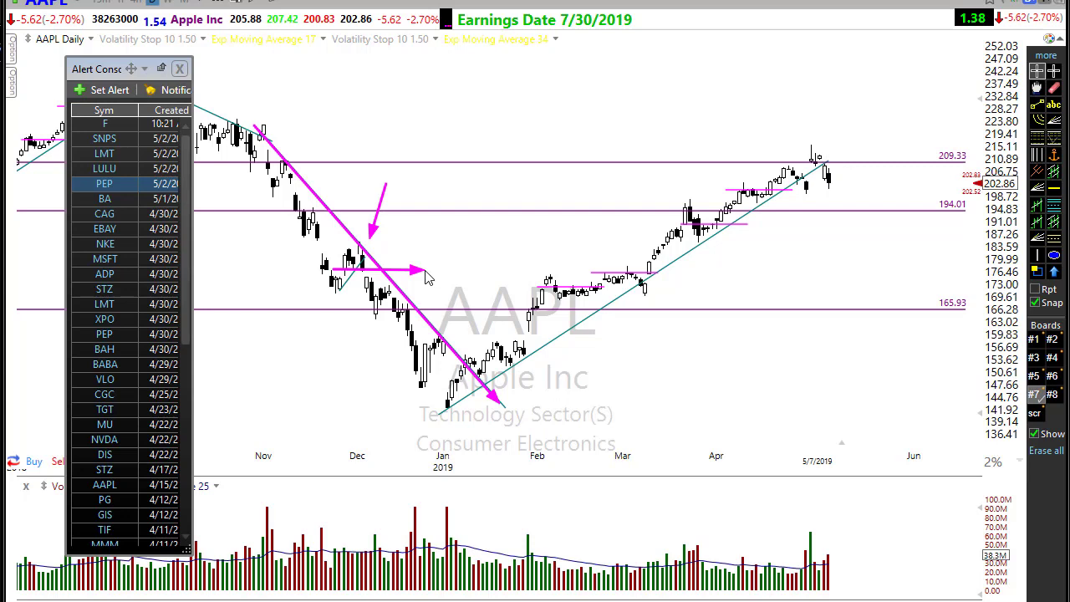
key("Escape")
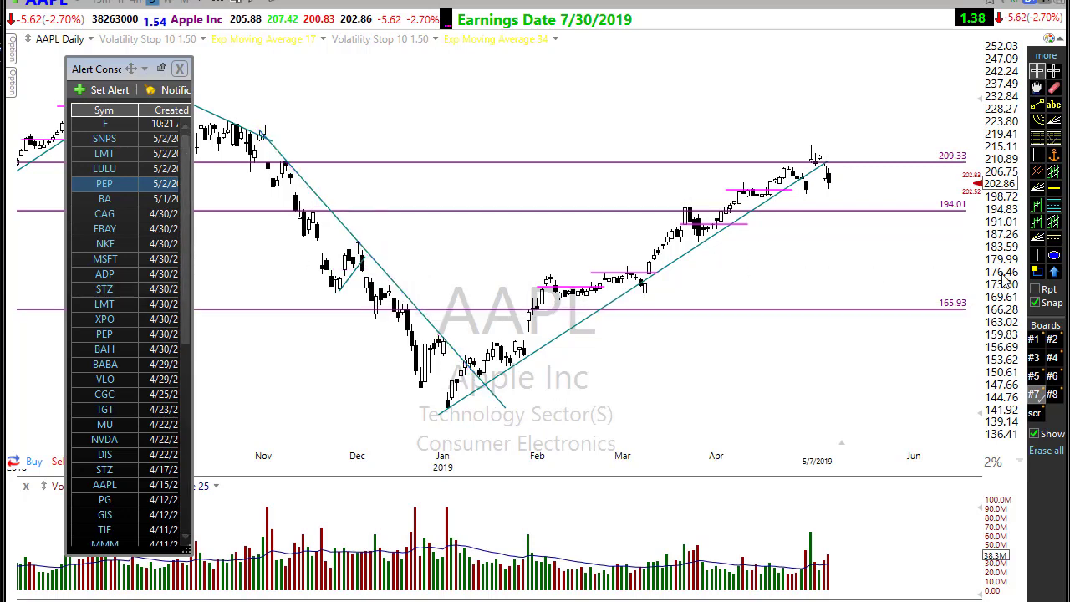
- Load the SNPS daily chart from the alert list and examine its 2019 uptrend
left_click(105, 140)
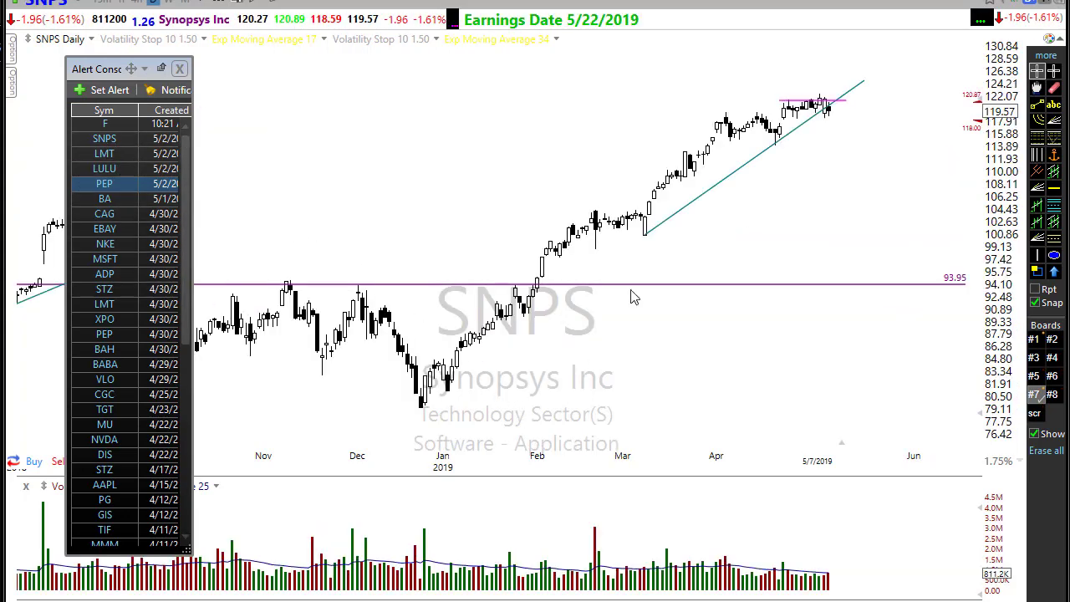
scroll(664, 262, "up", 1)
scroll(628, 265, "up", 1)
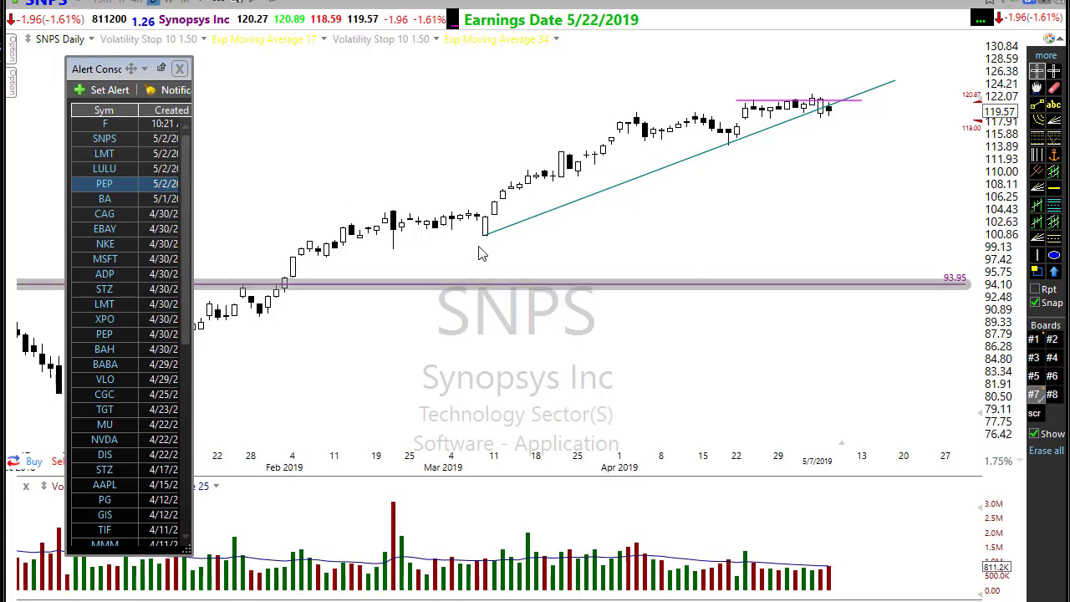
- Lower the far end of SNPS's rising trendline slightly so it runs along the latest candles' lows
scroll(527, 392, "down", 1)
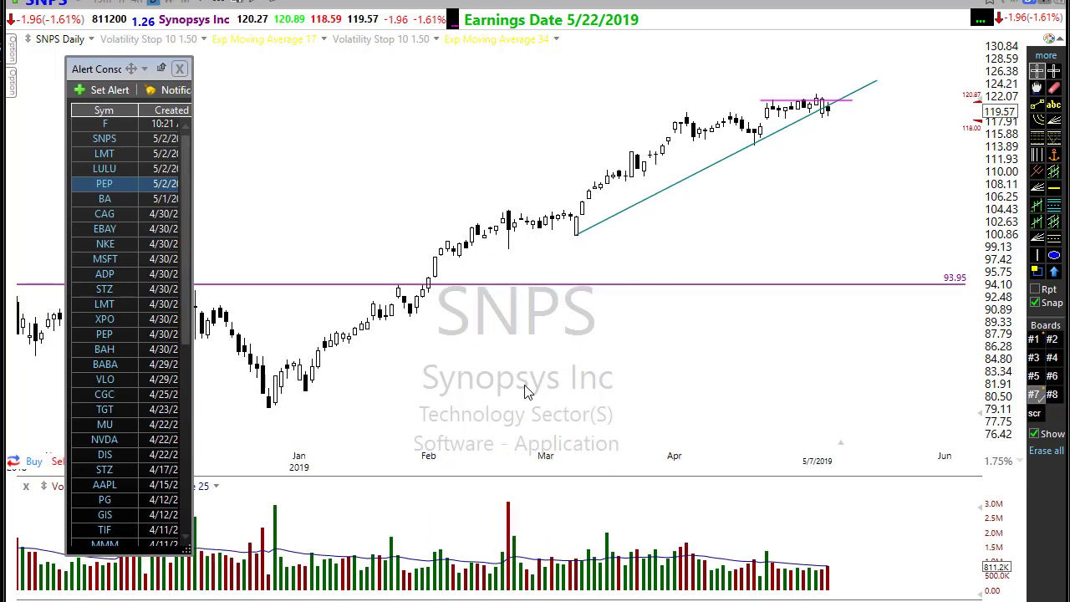
scroll(526, 393, "up", 2)
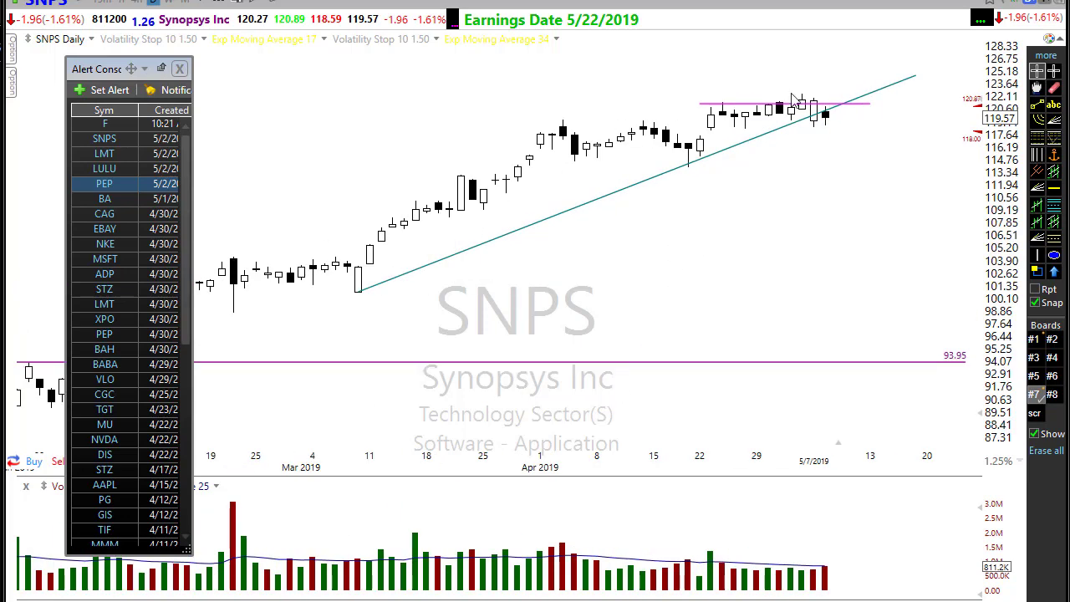
left_click_drag(918, 76, 926, 83)
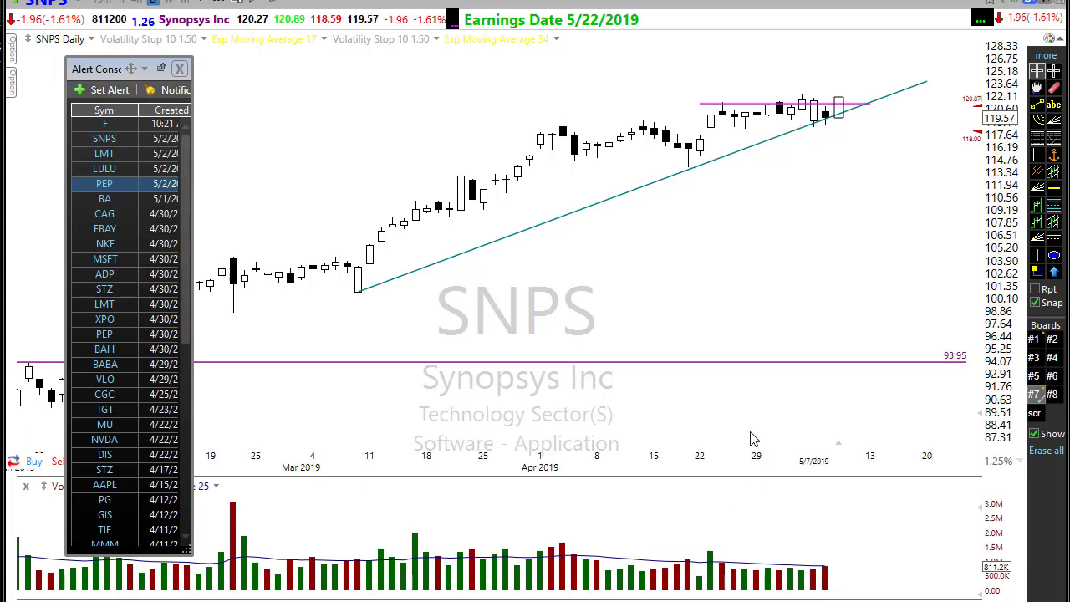
- Draw a long box across SNPS's late-April consolidation, a second box and rising lines below the trend, and clear the markings
left_click_drag(708, 115, 974, 118)
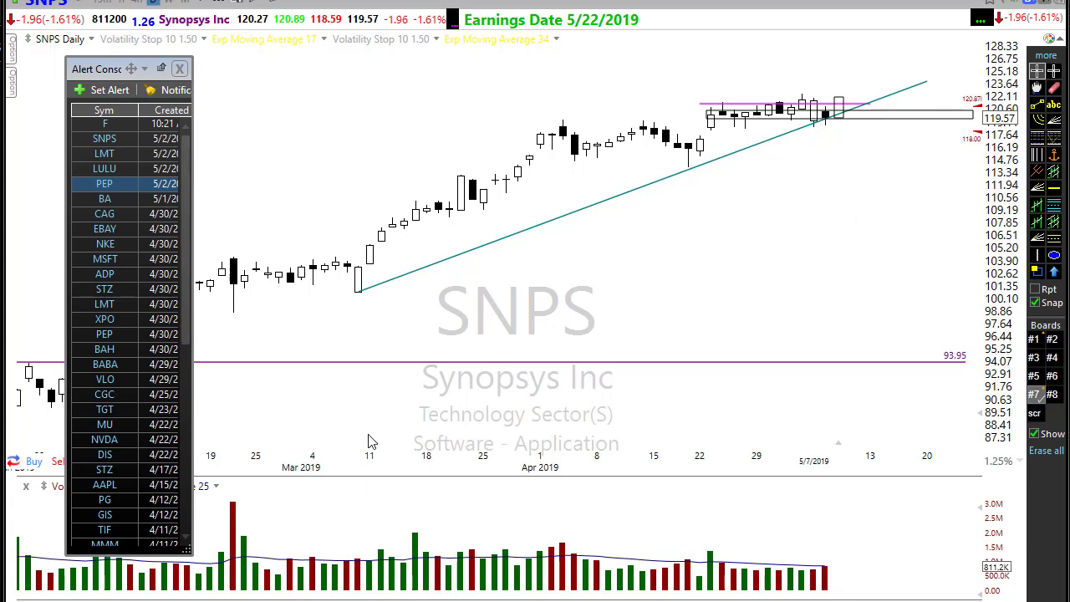
mouse_move(242, 336)
left_mouse_down()
mouse_move(644, 247)
mouse_move(537, 324)
left_mouse_up()
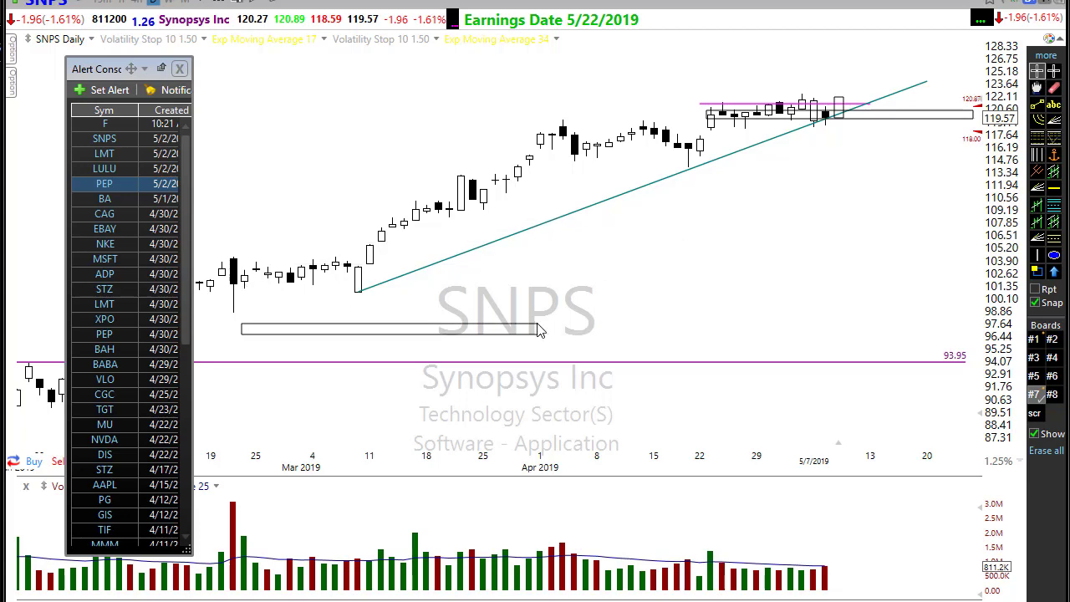
mouse_move(285, 353)
left_mouse_down()
mouse_move(707, 199)
mouse_move(729, 172)
left_mouse_up()
mouse_move(489, 333)
left_mouse_down()
mouse_move(644, 268)
mouse_move(823, 155)
left_mouse_up()
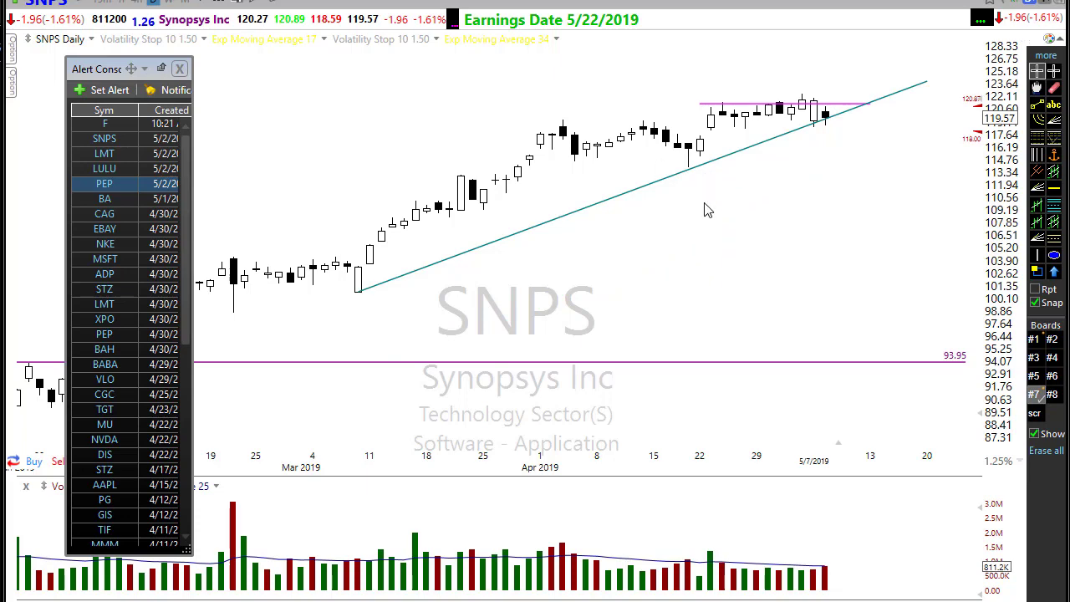
- Load the GIS daily chart and examine its uptrend from the December low and the April consolidation
type("GIS")
key("Return")
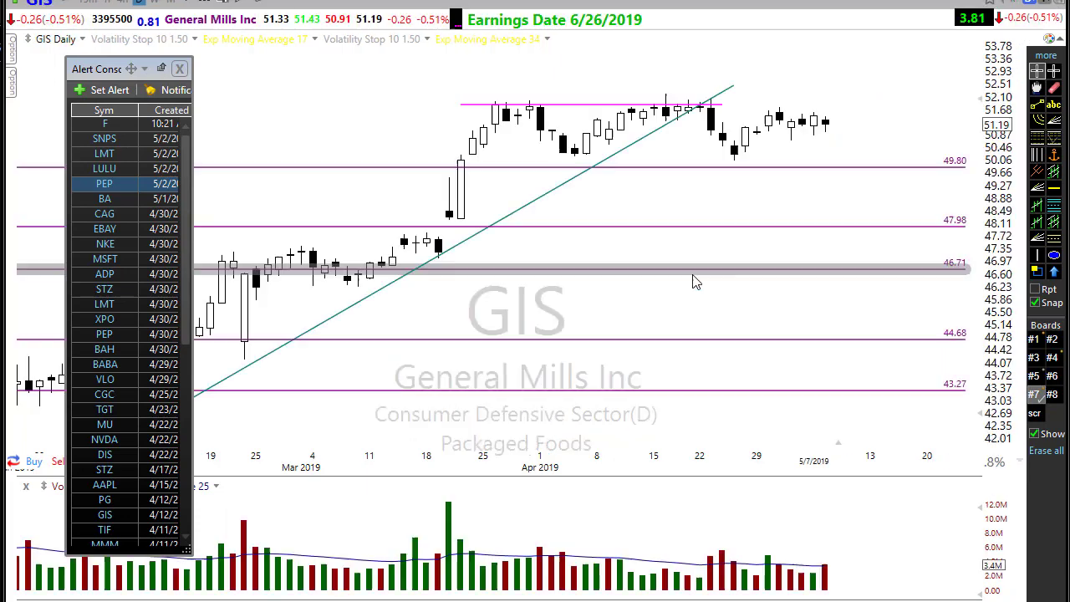
scroll(683, 284, "down", 3)
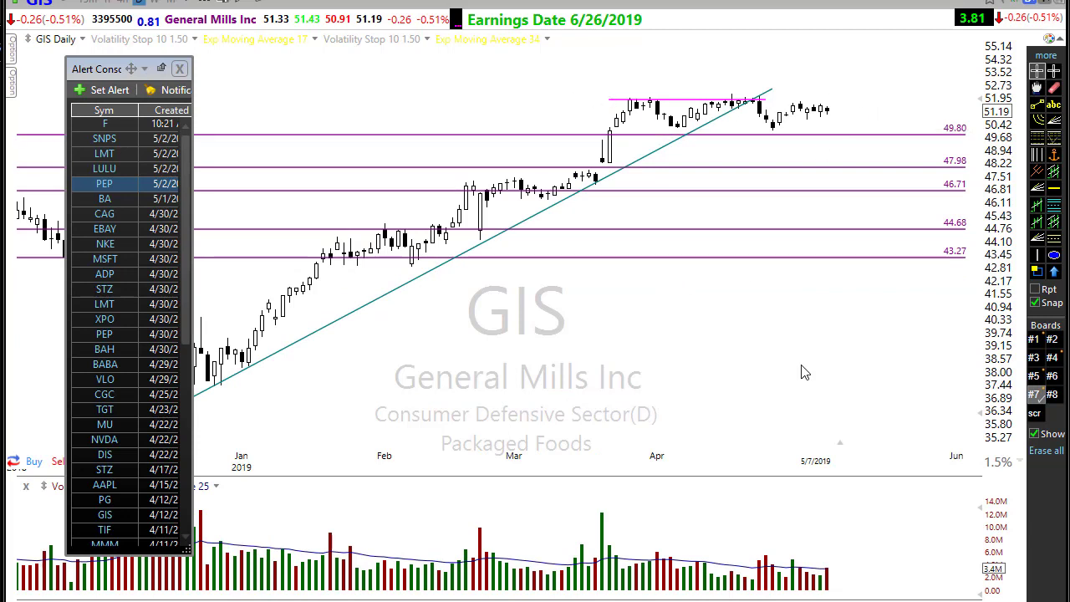
scroll(786, 367, "down", 2)
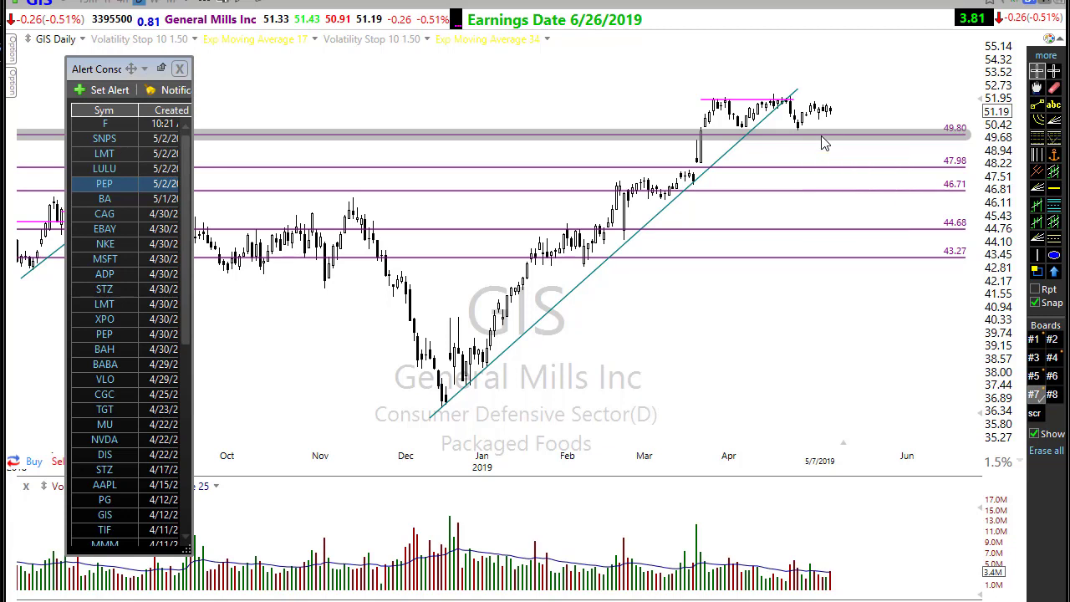
scroll(819, 140, "up", 3)
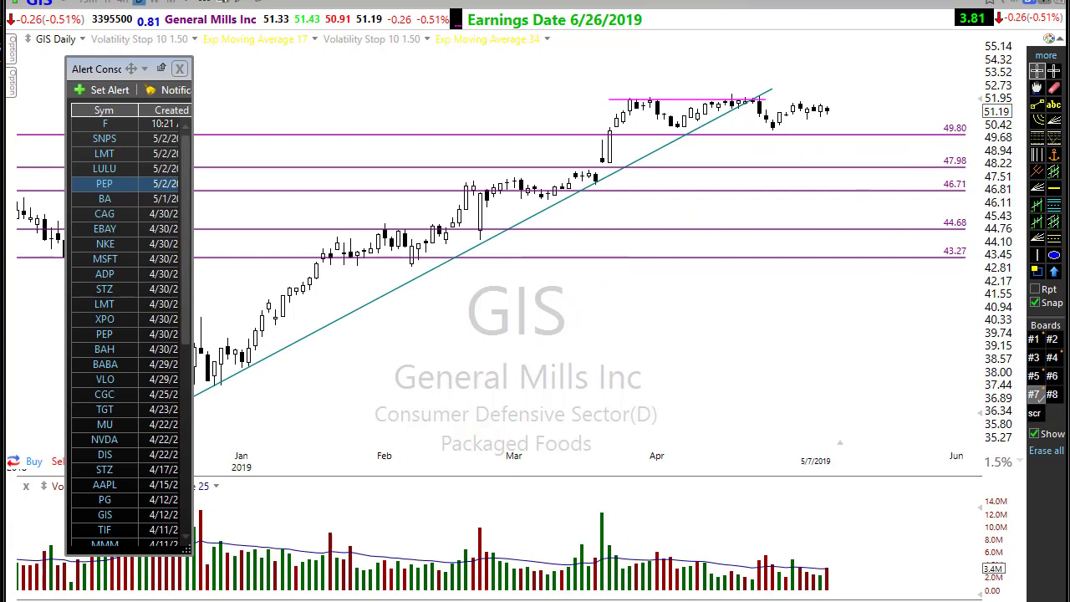
- Mark the area just after GIS's last candle, draw a rising arrow under the recent lows and a horizontal arrow, and clear the markings
left_click(833, 98)
left_click_drag(761, 138, 891, 95)
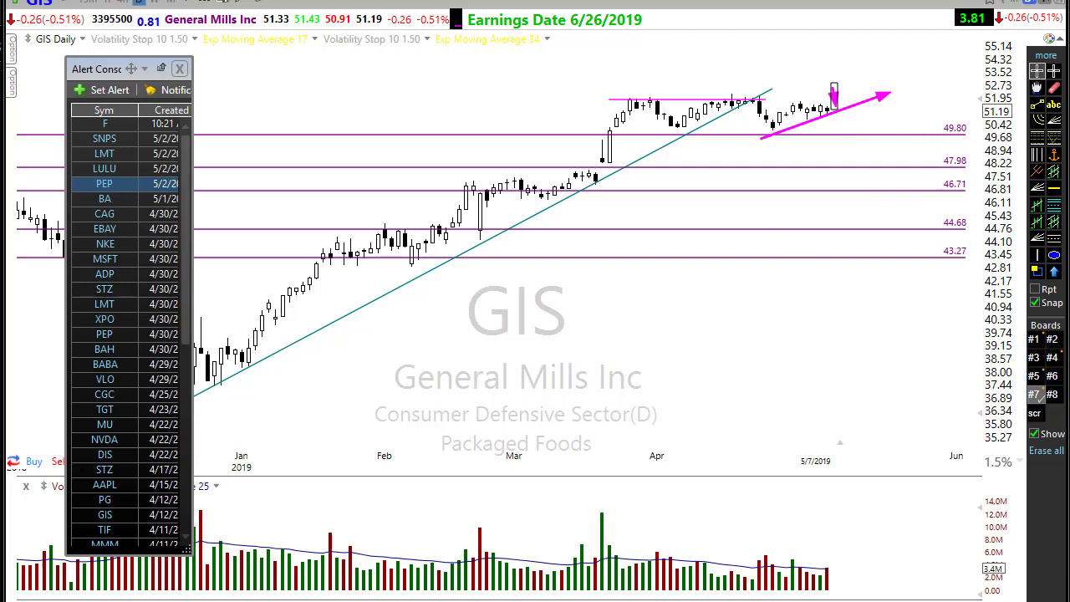
left_click_drag(789, 115, 876, 117)
key("ctrl+z")
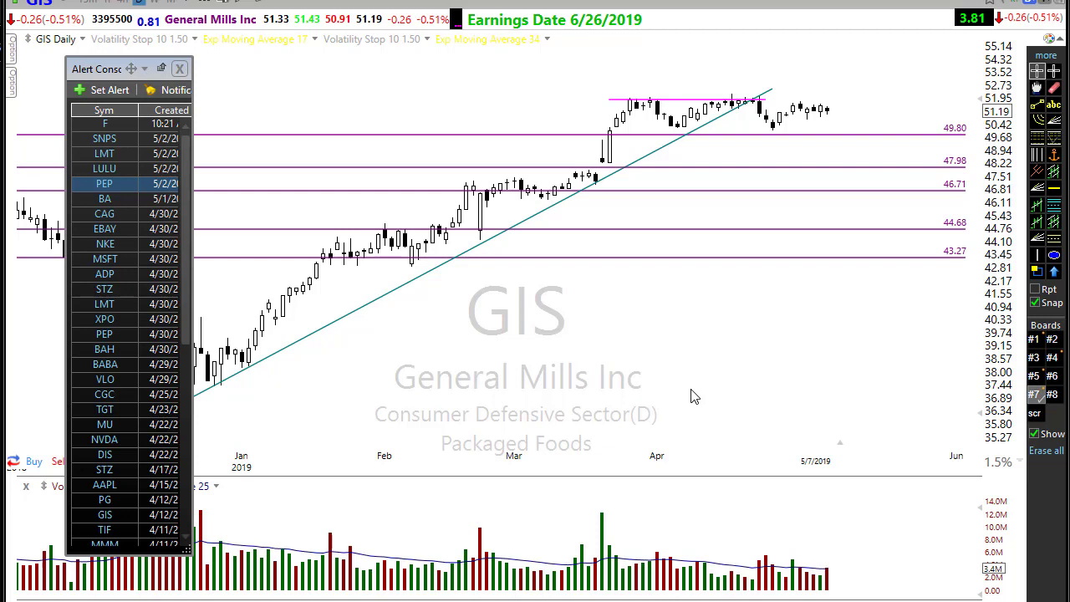
- Load the STZ daily chart from the alert list, draw an arrow below the late-April candles, and remove it
left_click(115, 288)
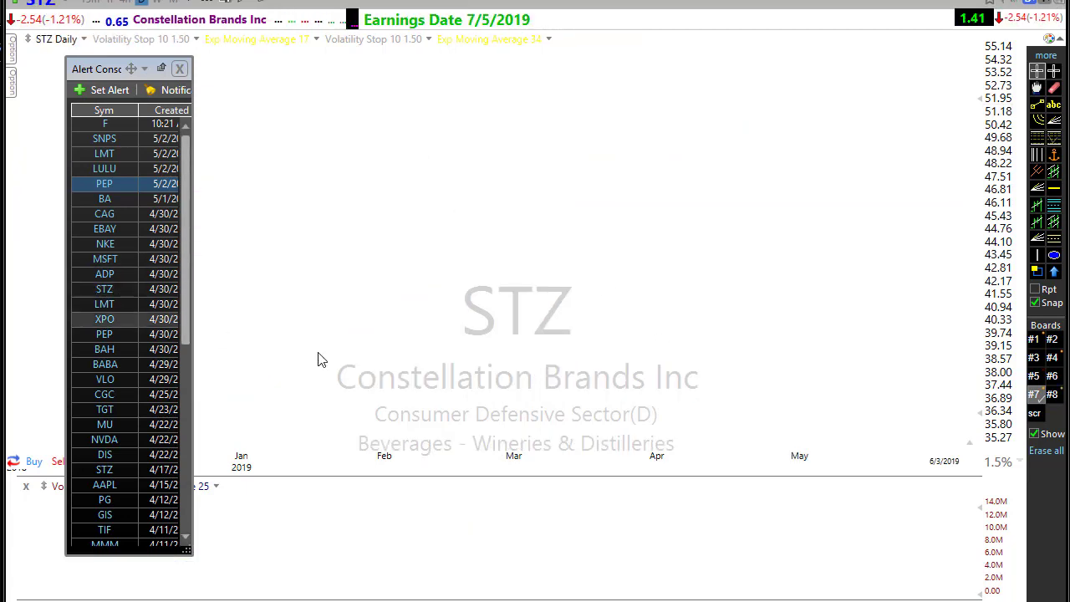
scroll(683, 403, "up", 2)
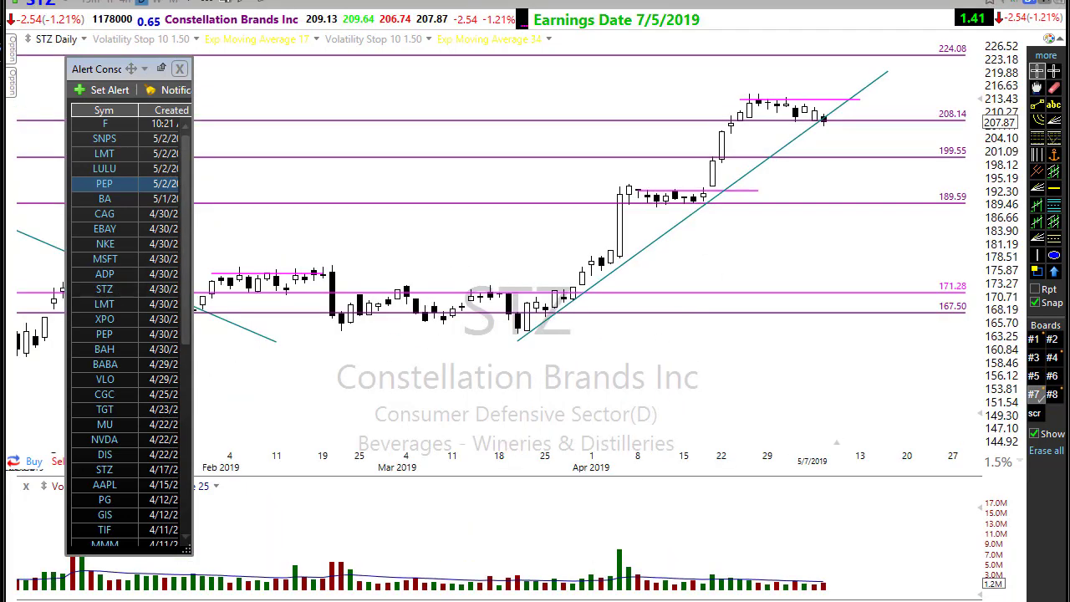
left_click_drag(761, 278, 750, 199)
key("ctrl+z")
- Switch to the PaperMoney window and draw a long rising arrow with a zigzag of rallies and pullbacks above it
key("alt+Tab")
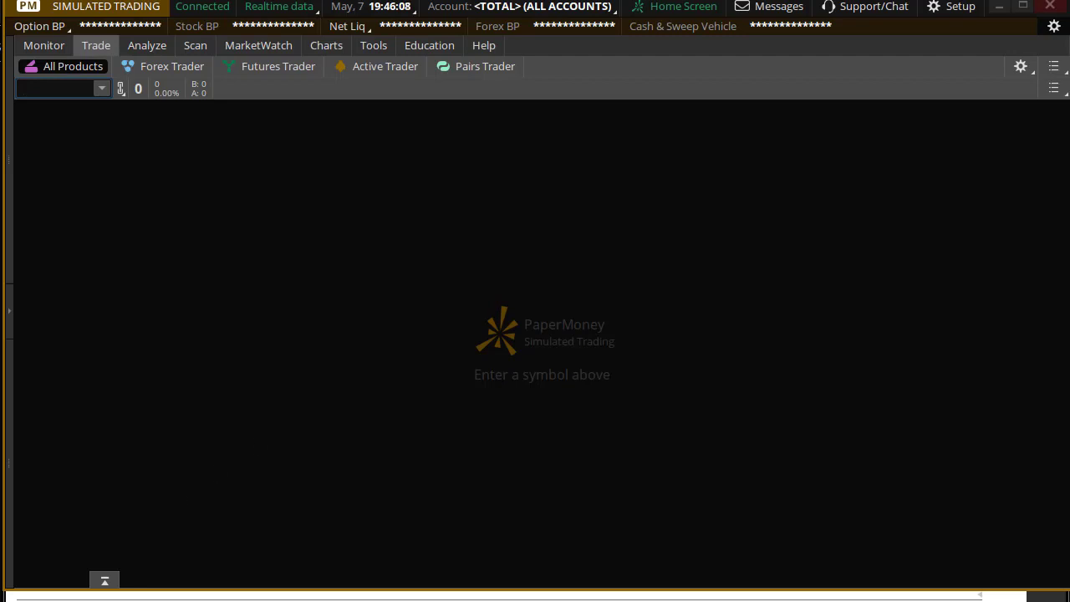
mouse_move(71, 505)
left_mouse_down()
mouse_move(745, 281)
mouse_move(1007, 224)
left_mouse_up()
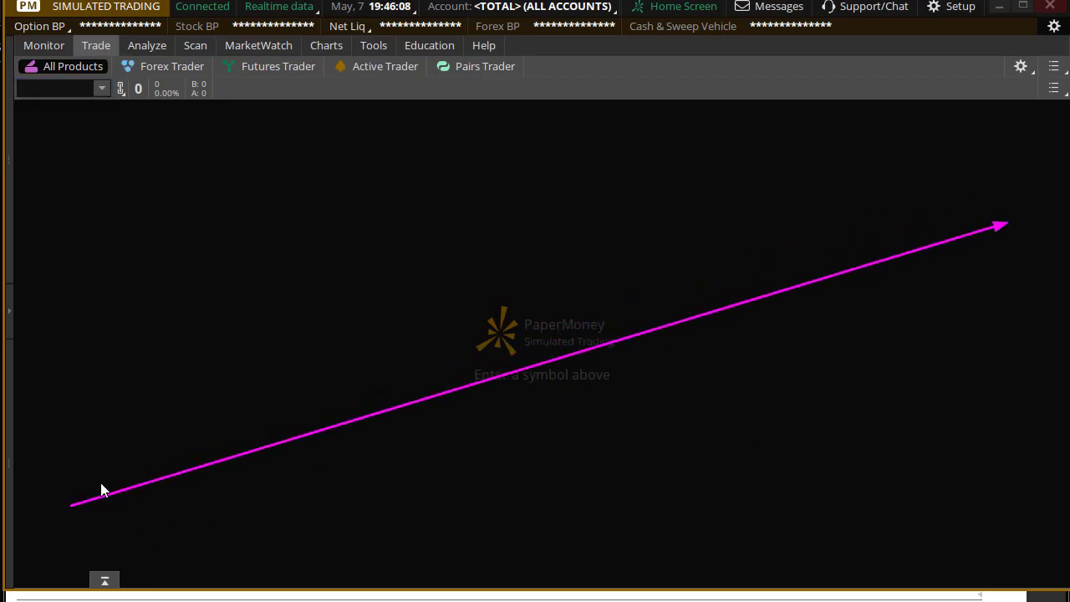
left_click_drag(99, 482, 243, 398)
left_click_drag(250, 397, 371, 416)
left_click_drag(373, 414, 467, 339)
left_click_drag(468, 337, 501, 343)
mouse_move(564, 354)
left_mouse_down()
mouse_move(653, 294)
mouse_move(711, 303)
mouse_move(836, 149)
left_mouse_up()
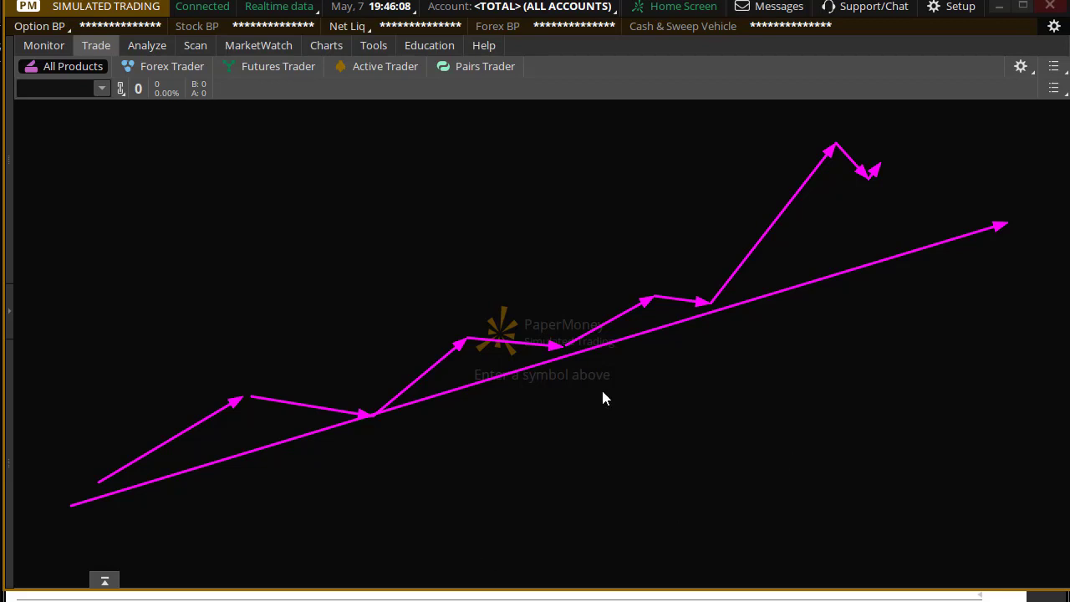
- Add a steeper rising arrow, a horizontal arrow, a pointer at the last major pullback and a falling arrow to the sketch, and return to STZ
left_click_drag(688, 317, 949, 137)
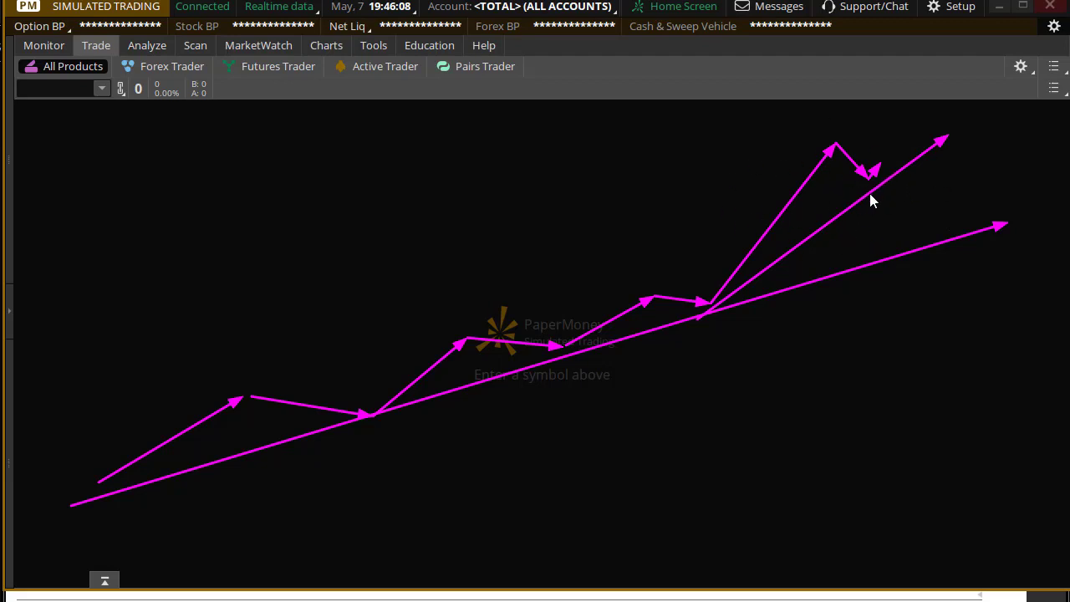
left_click_drag(854, 184, 949, 182)
mouse_move(758, 405)
left_mouse_down()
mouse_move(710, 339)
mouse_move(713, 309)
left_mouse_up()
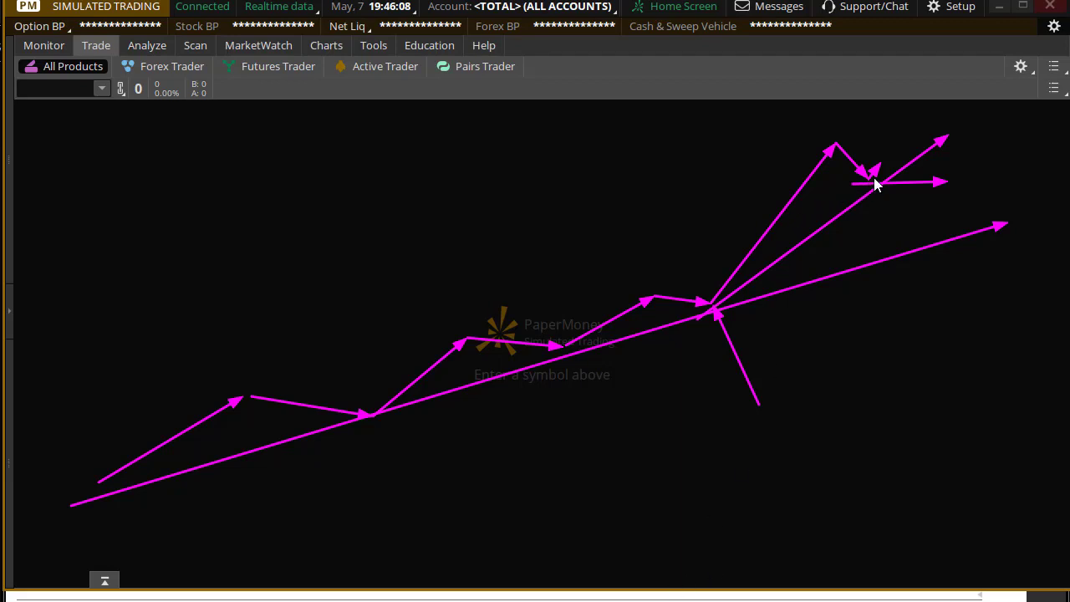
left_click_drag(873, 178, 897, 231)
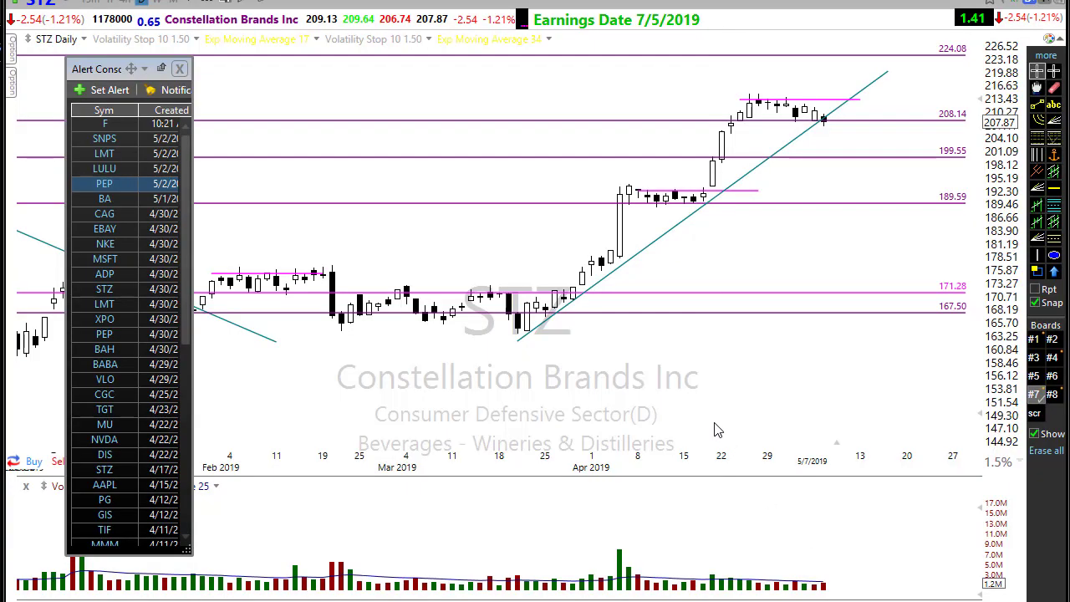
- Load the DIA daily chart and view its March–May 2019 price action
type("dia")
key("Return")
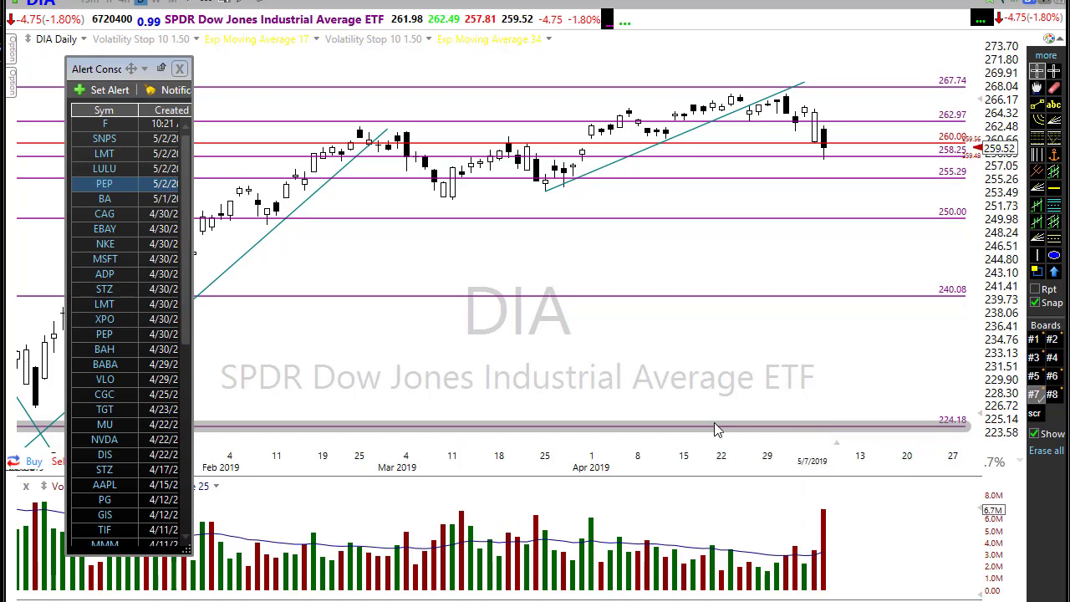
scroll(667, 377, "up", 2)
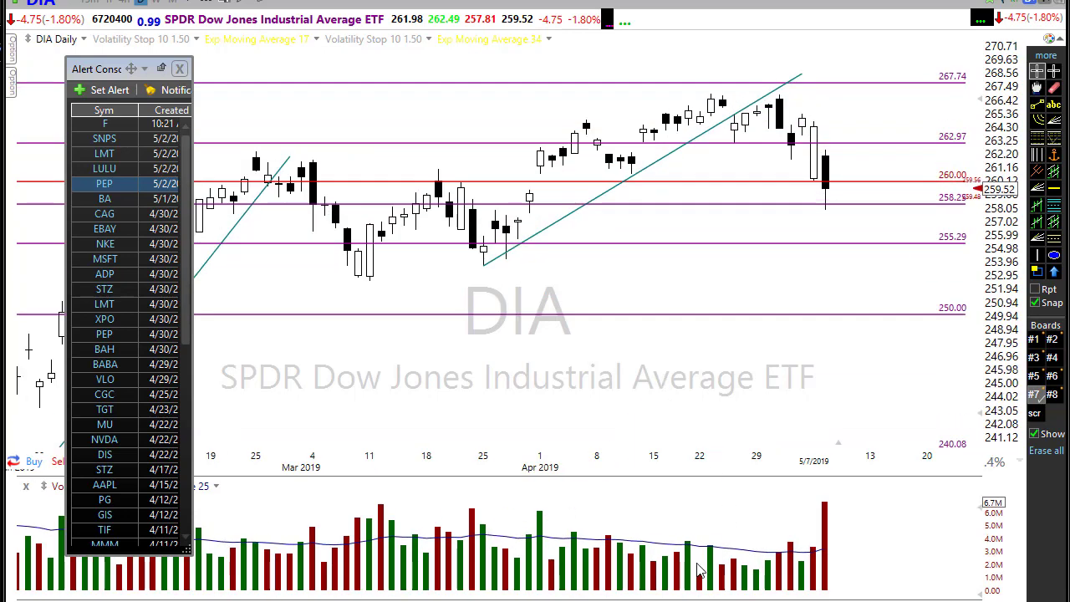
- Point arrows at DIA's two early-May highs, draw a horizontal arrow at the lower high, and clear the markings
mouse_move(805, 52)
left_mouse_down()
mouse_move(794, 83)
mouse_move(806, 112)
left_mouse_up()
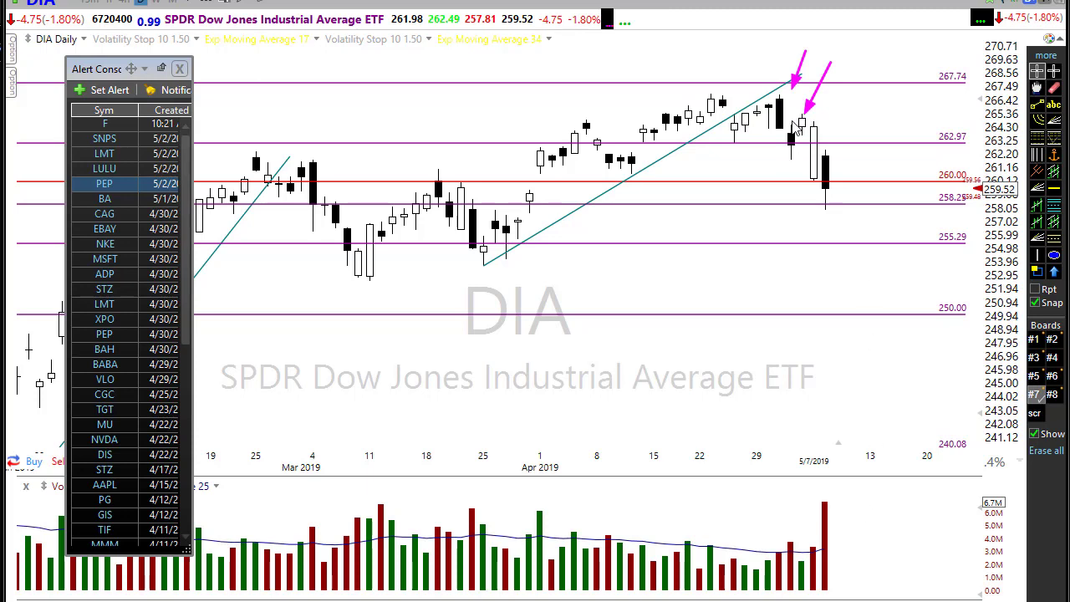
left_click_drag(789, 119, 867, 117)
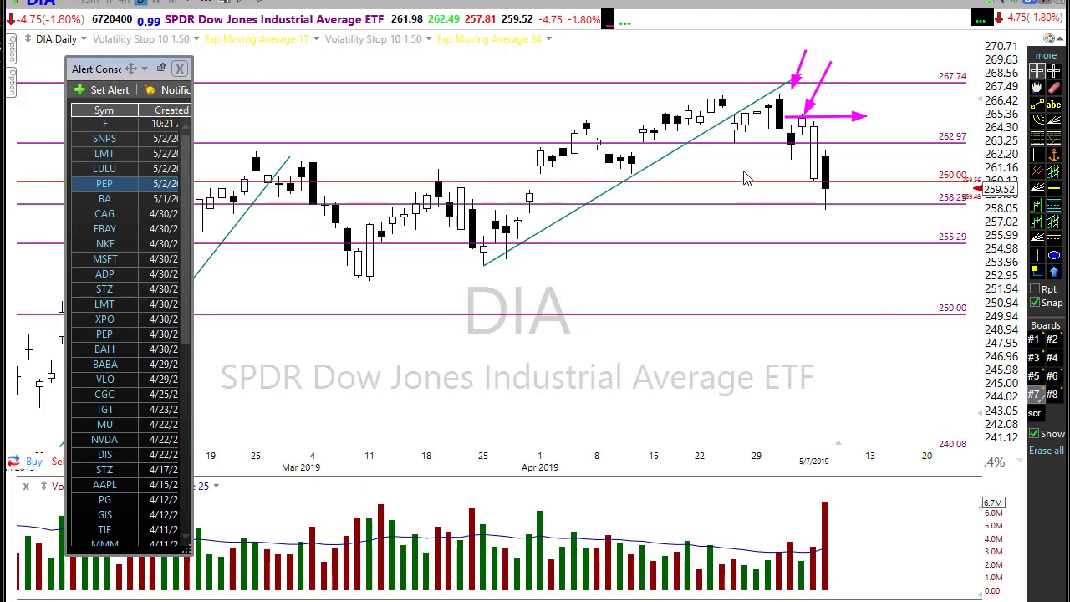
key("Escape")
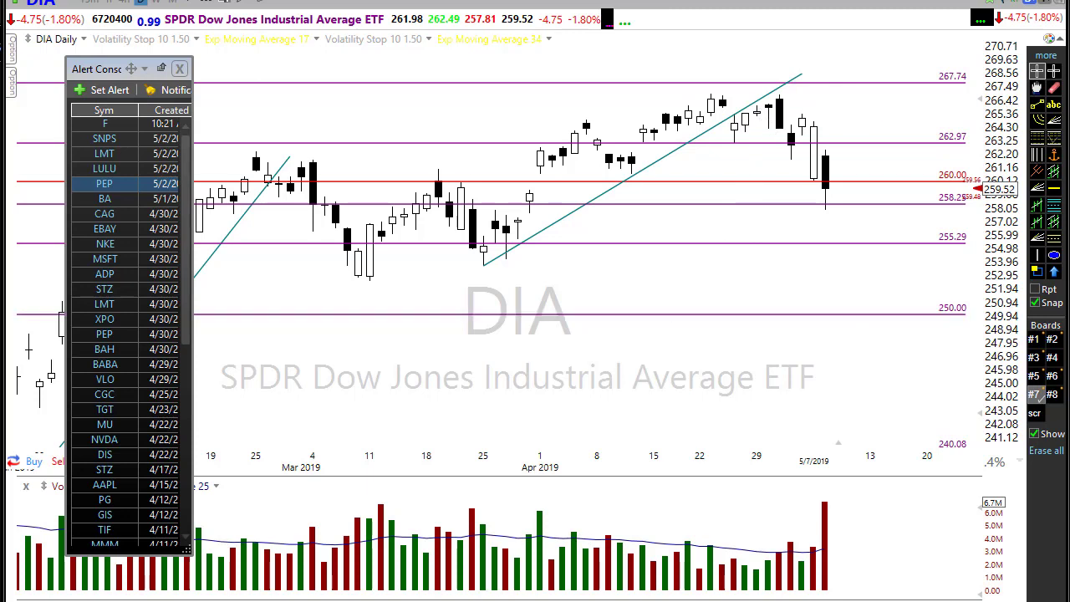
- Mark DIA's early-May drop and bounce with arrows, sketch a rise-and-pullback pattern with rising and horizontal arrows below, and clear the markings
mouse_move(766, 91)
left_mouse_down()
mouse_move(776, 148)
mouse_move(807, 120)
left_mouse_up()
mouse_move(460, 422)
left_mouse_down()
mouse_move(526, 367)
mouse_move(569, 382)
mouse_move(587, 367)
left_mouse_up()
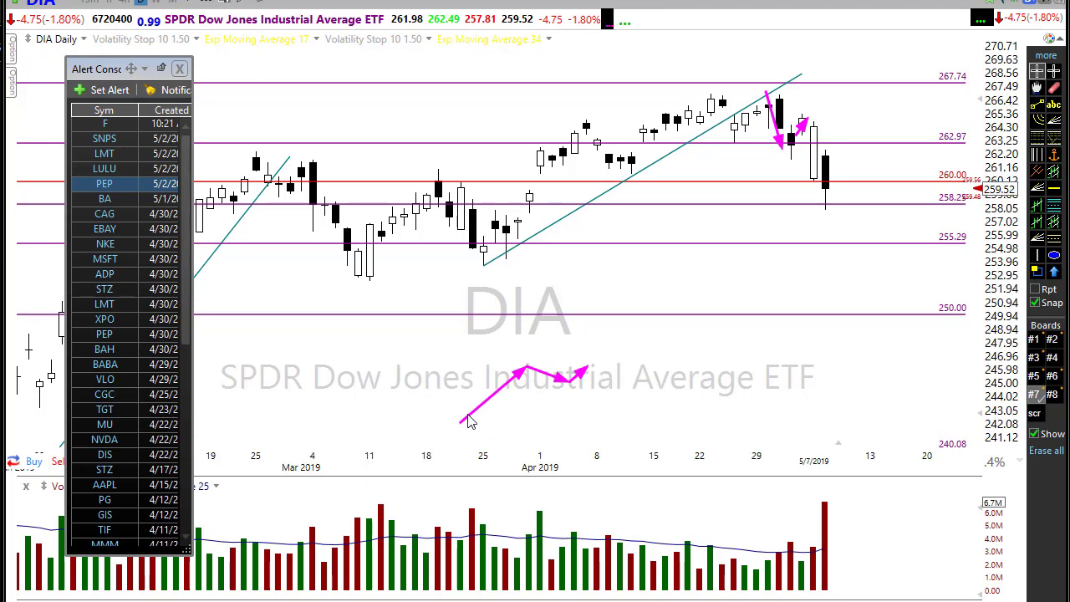
left_click_drag(448, 430, 661, 357)
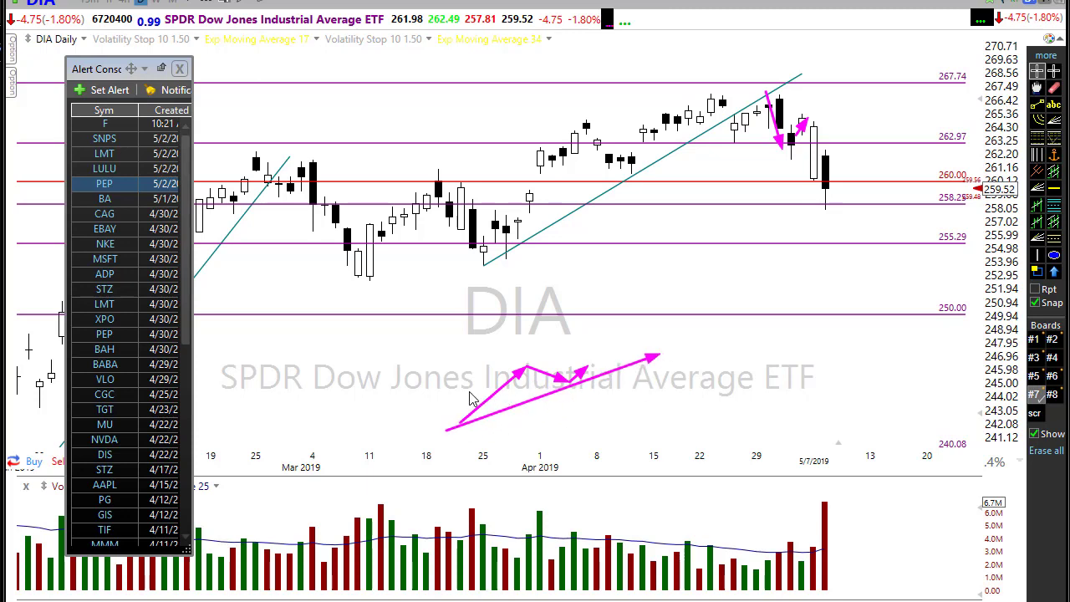
left_click_drag(469, 391, 660, 385)
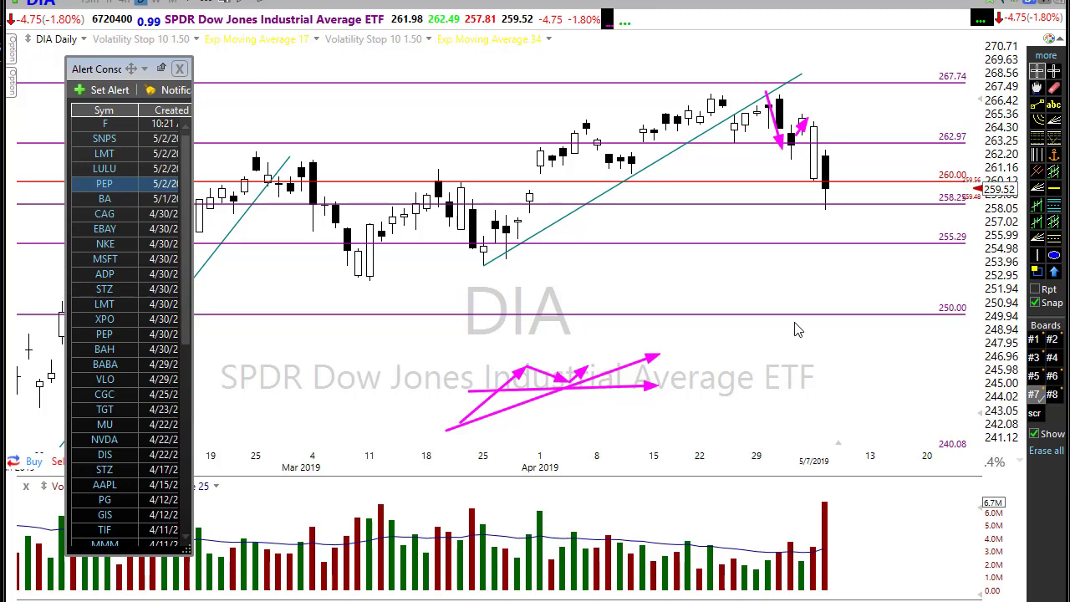
key("Escape")
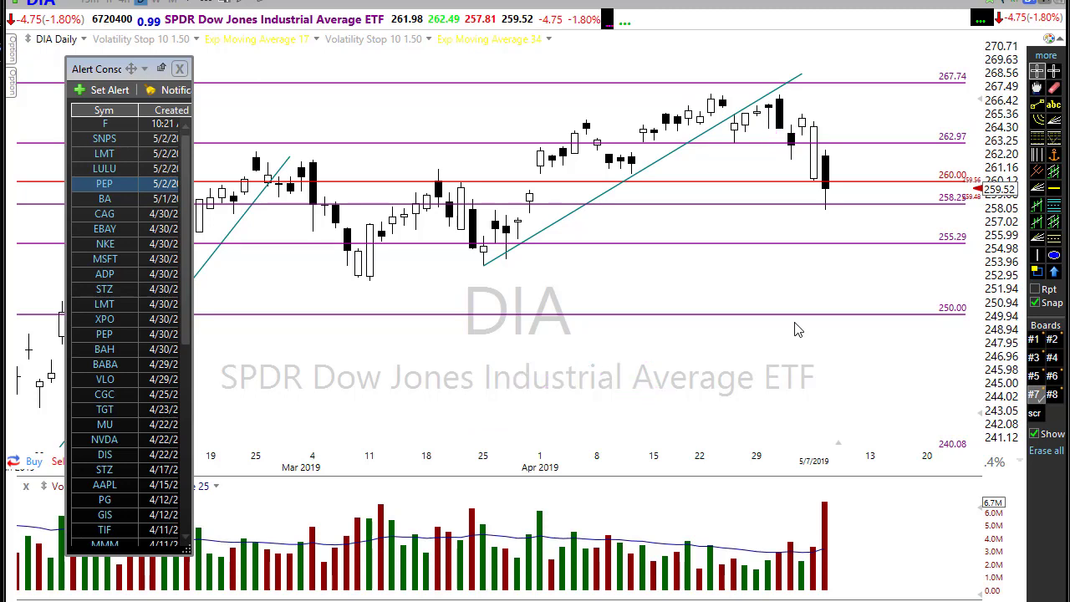
- Switch to the PaperMoney window, sketch two horizontal levels with a drop and rebound through the lower one, and return to DIA
key("alt+Tab")
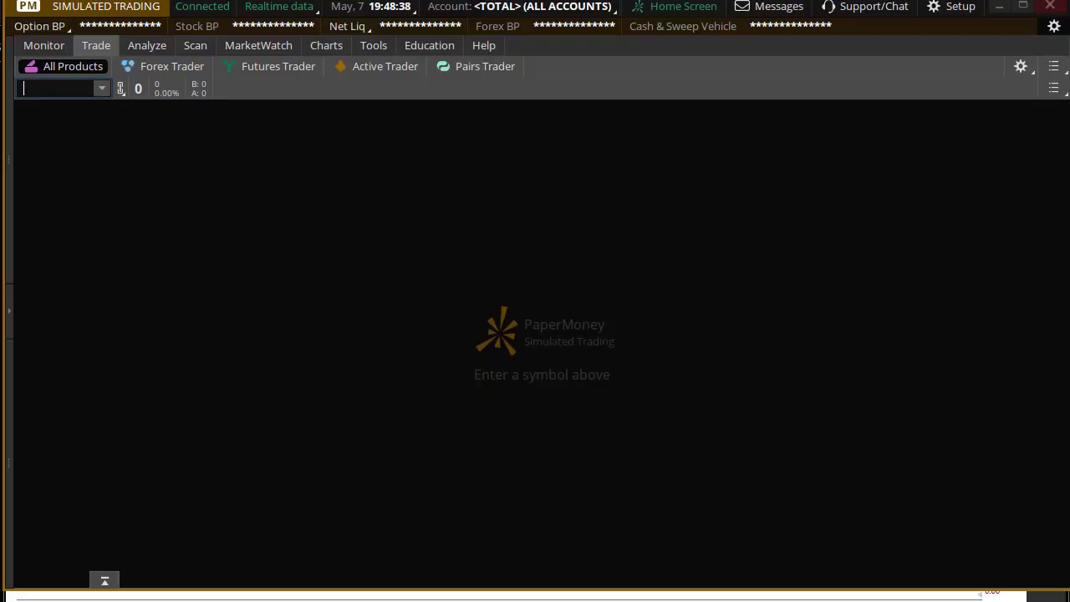
left_click(217, 489)
mouse_move(93, 311)
left_mouse_down()
mouse_move(239, 309)
mouse_move(229, 312)
left_mouse_up()
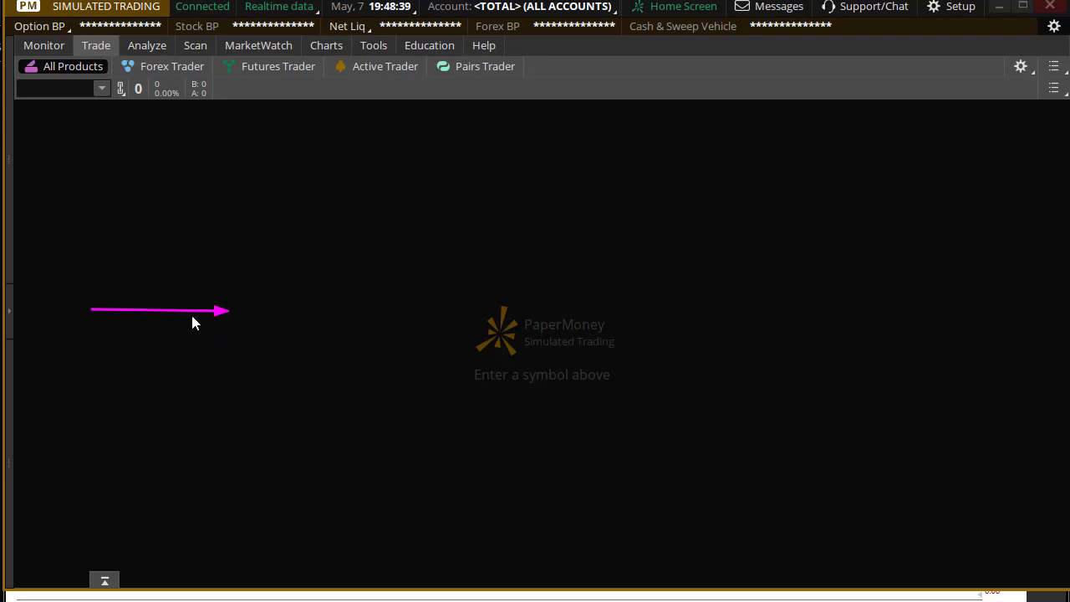
mouse_move(163, 269)
left_mouse_down()
mouse_move(234, 362)
mouse_move(274, 282)
left_mouse_up()
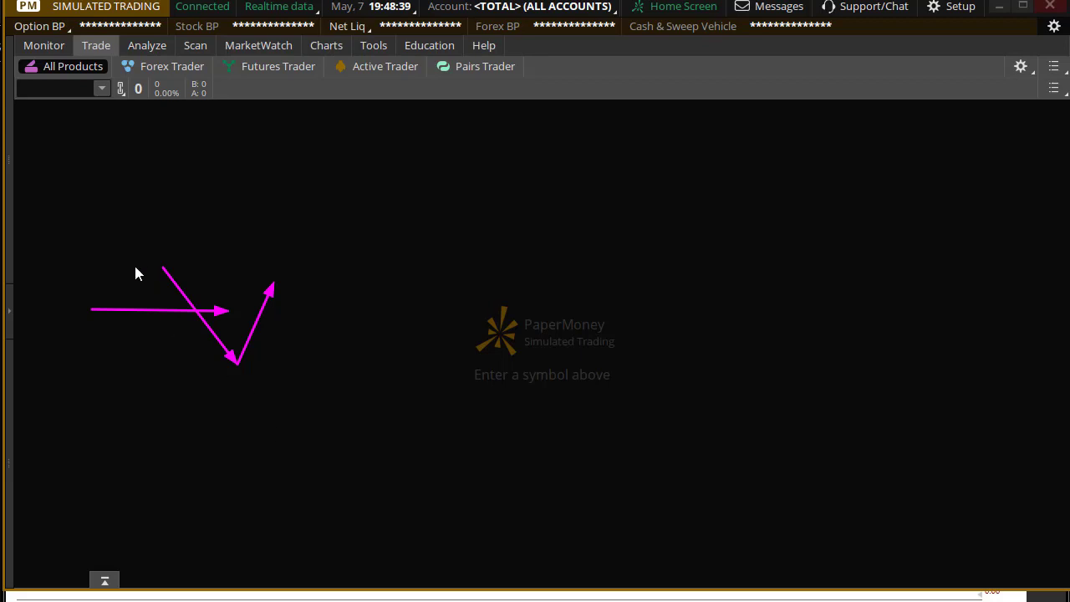
left_click_drag(145, 270, 208, 266)
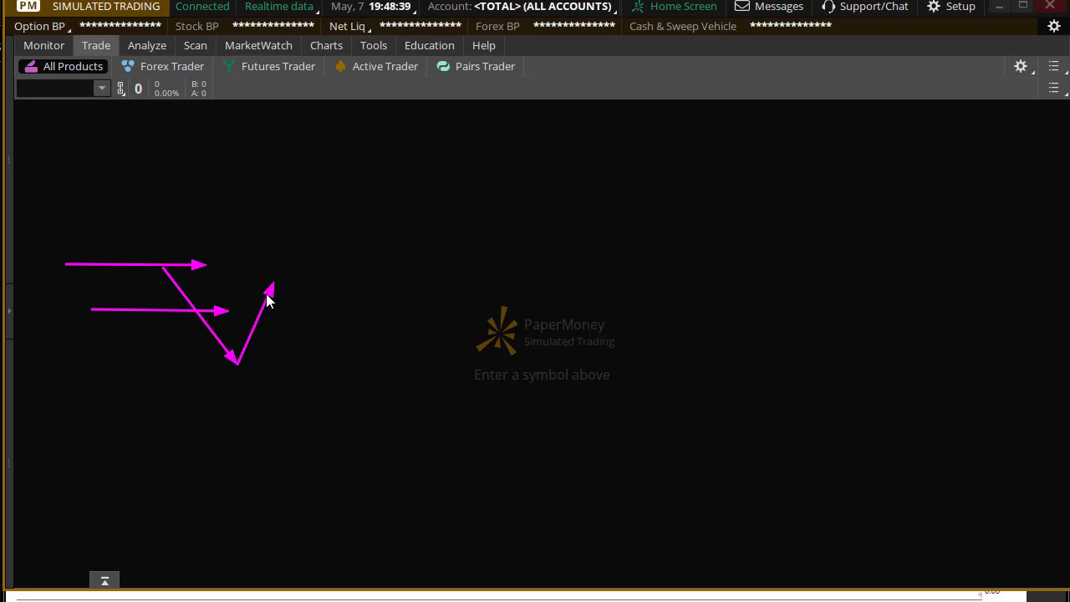
left_click_drag(266, 295, 275, 291)
left_click_drag(304, 339, 336, 373)
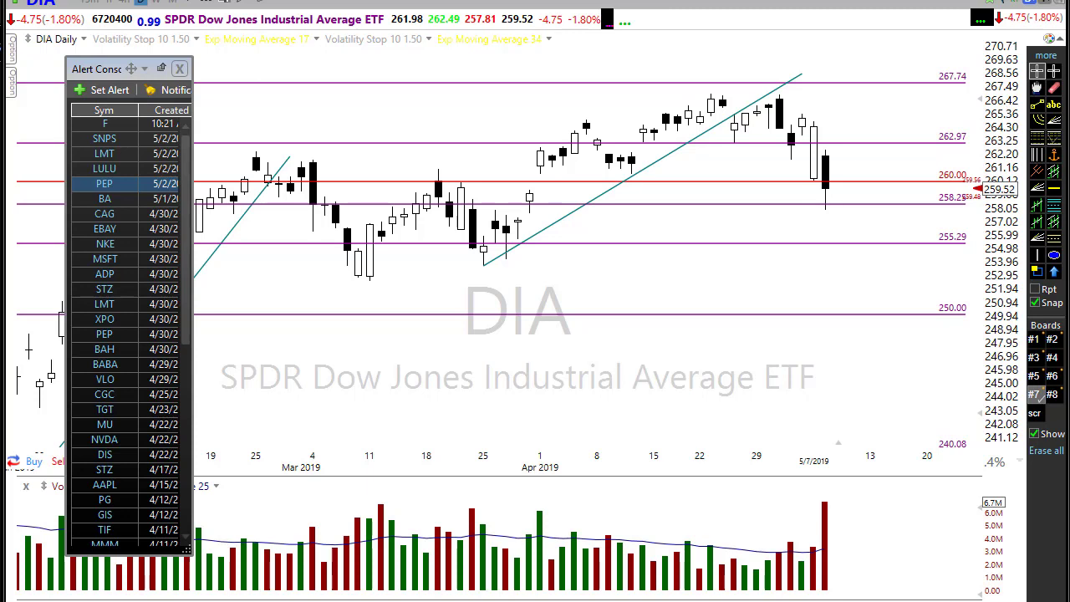
- Load the AAPL daily chart and view its March–May 2019 price action
type("a")
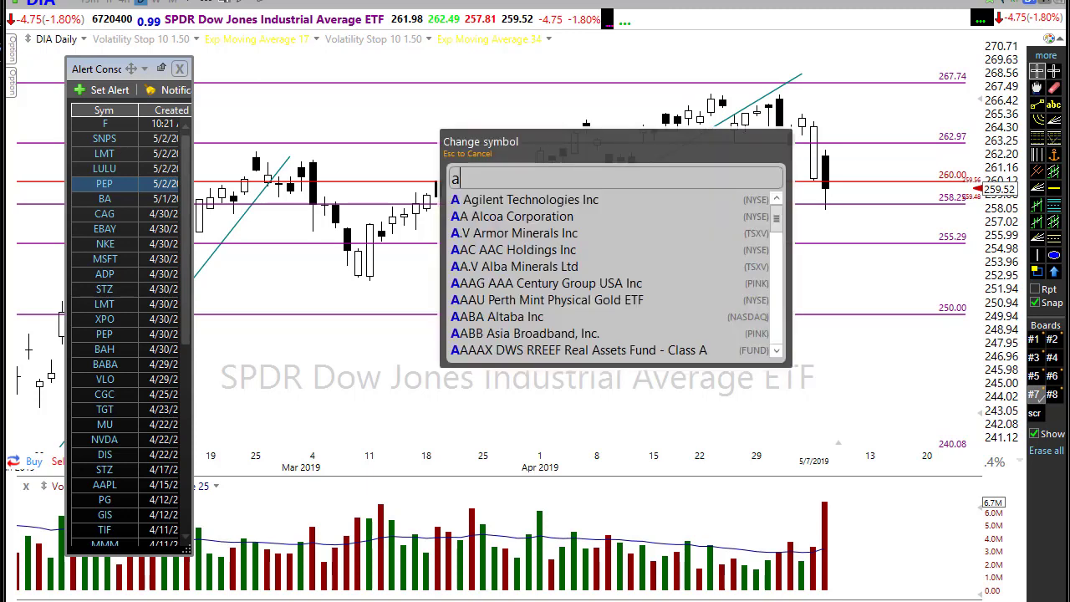
type("apl")
key("Return")
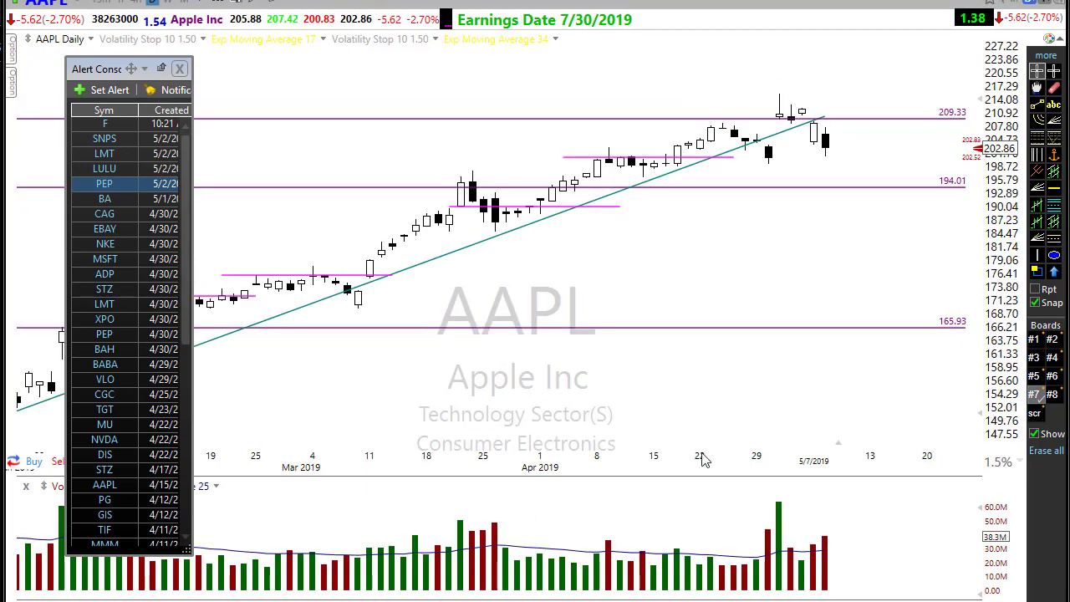
scroll(661, 490, "up", 1)
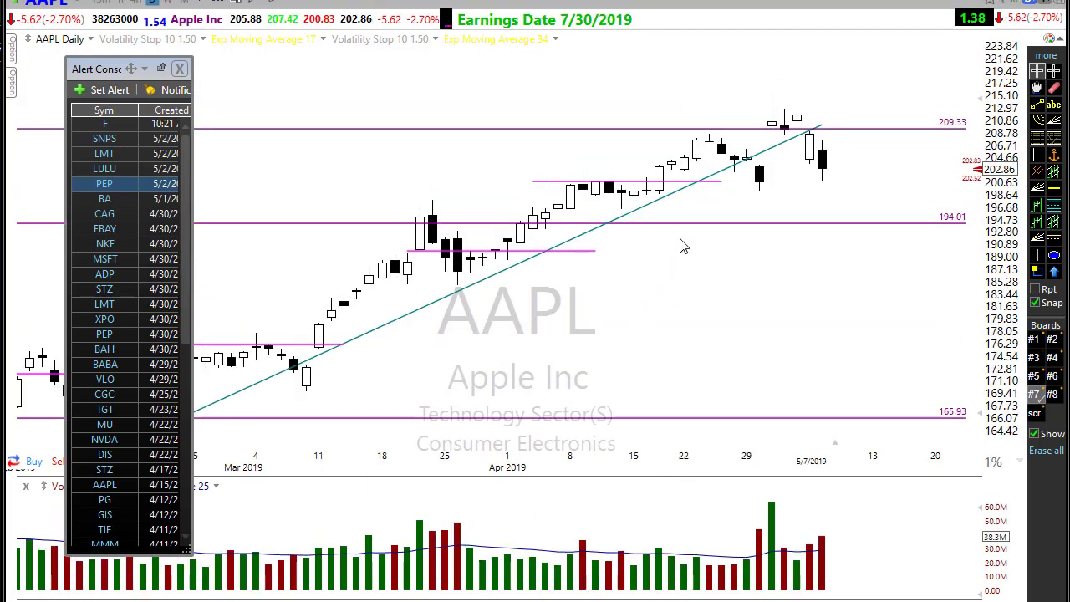
- Mark AAPL's mid-April breakout, early-April rise, horizontal levels and rising trendline with arrows, and clear the markings
left_click_drag(679, 243, 667, 187)
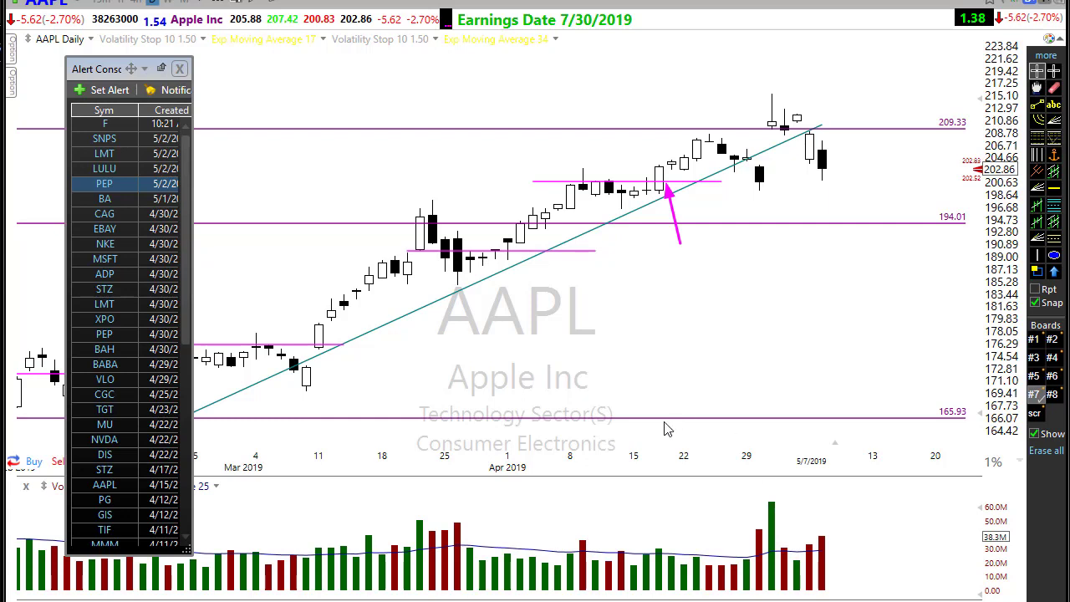
left_click_drag(496, 249, 559, 186)
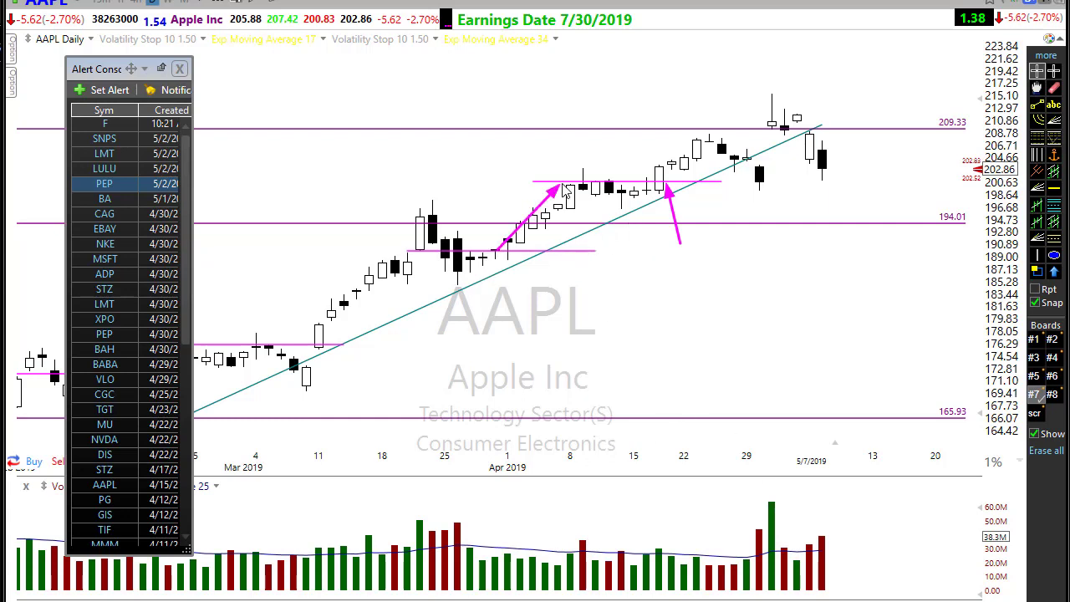
mouse_move(402, 222)
left_mouse_down()
mouse_move(677, 236)
mouse_move(687, 224)
left_mouse_up()
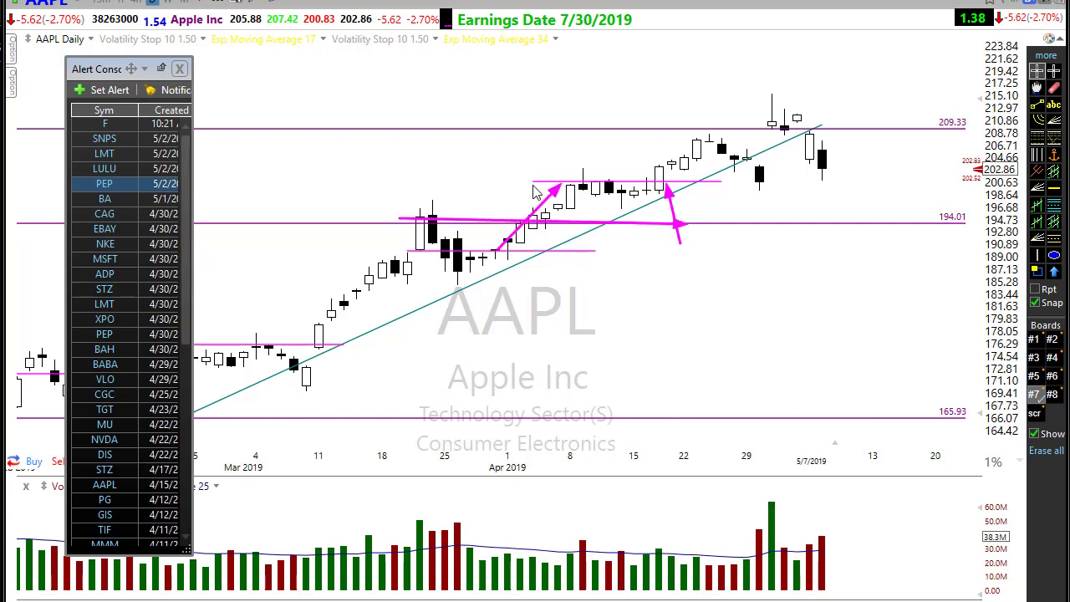
left_click_drag(539, 193, 667, 192)
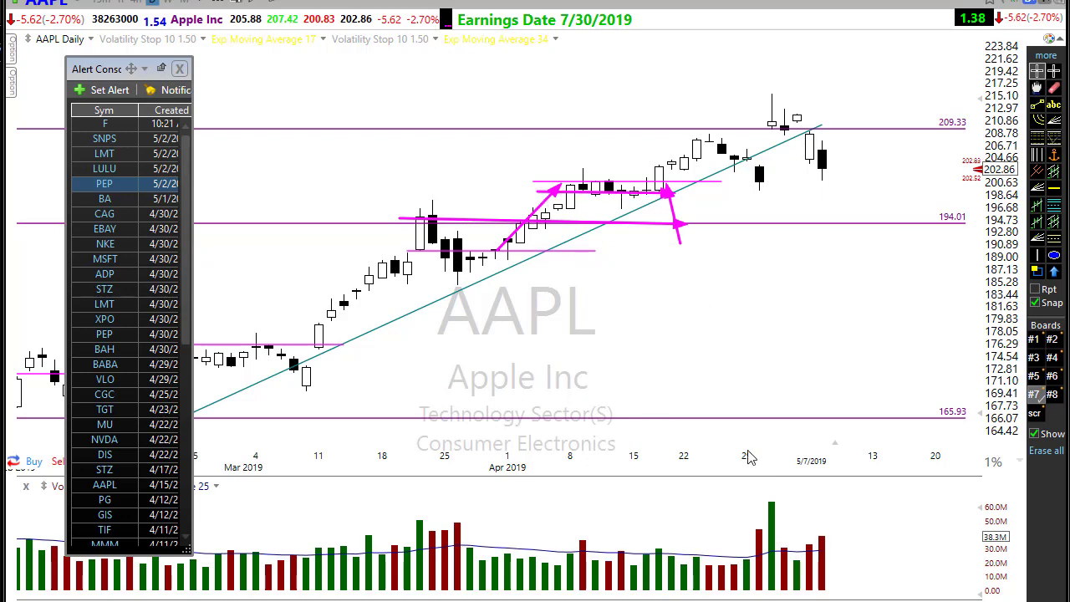
mouse_move(311, 352)
left_mouse_down()
mouse_move(406, 334)
mouse_move(798, 142)
left_mouse_up()
left_click_drag(649, 197, 675, 164)
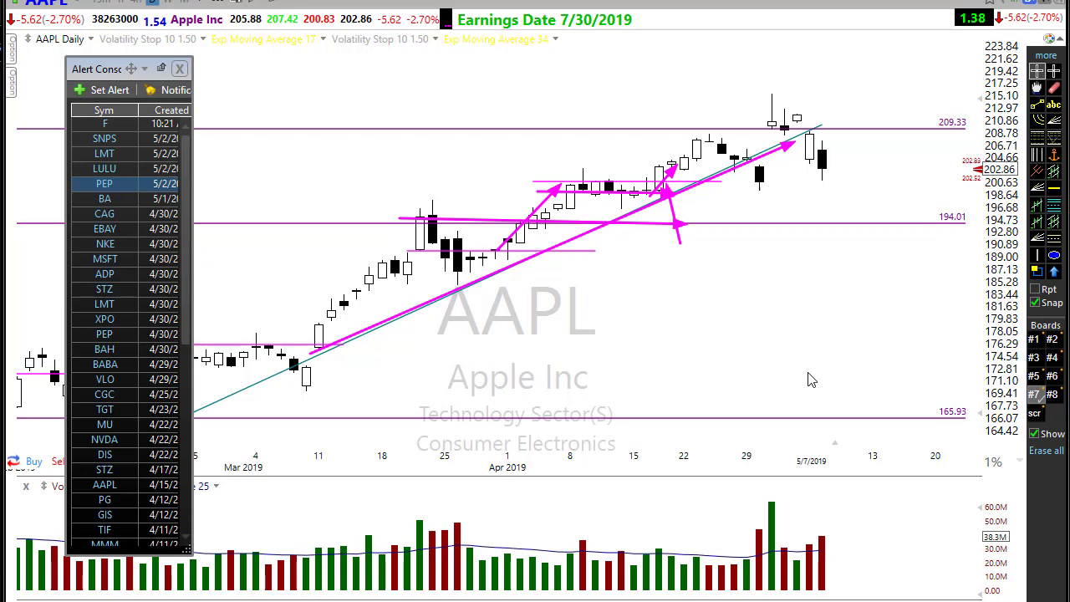
key("Delete")
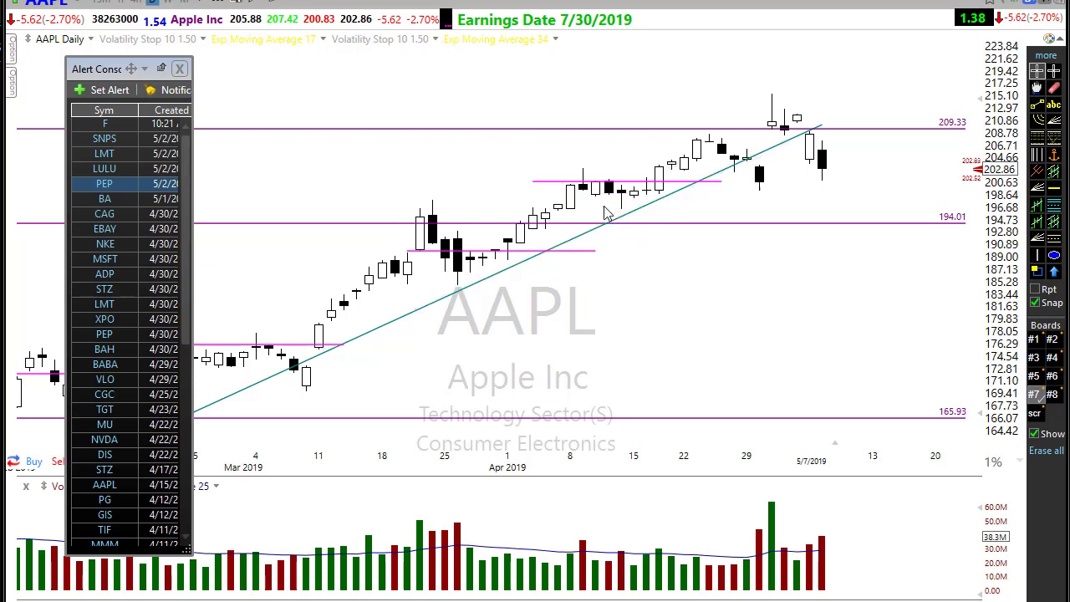
- Draw a horizontal arrow under AAPL's mid-April low, bracket the gap up to the breakout level, handwrite 150 and 250, and clear the markings
mouse_move(604, 205)
left_mouse_down()
mouse_move(711, 195)
mouse_move(733, 208)
left_mouse_up()
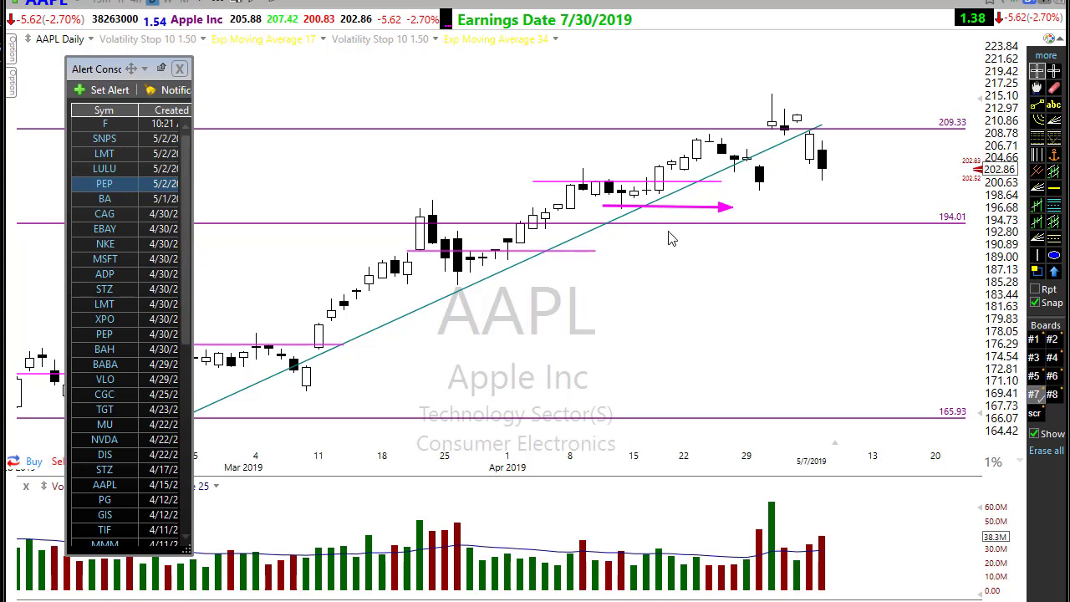
left_click_drag(674, 181, 681, 215)
mouse_move(778, 199)
left_mouse_down()
mouse_move(769, 214)
mouse_move(811, 204)
mouse_move(759, 215)
left_mouse_up()
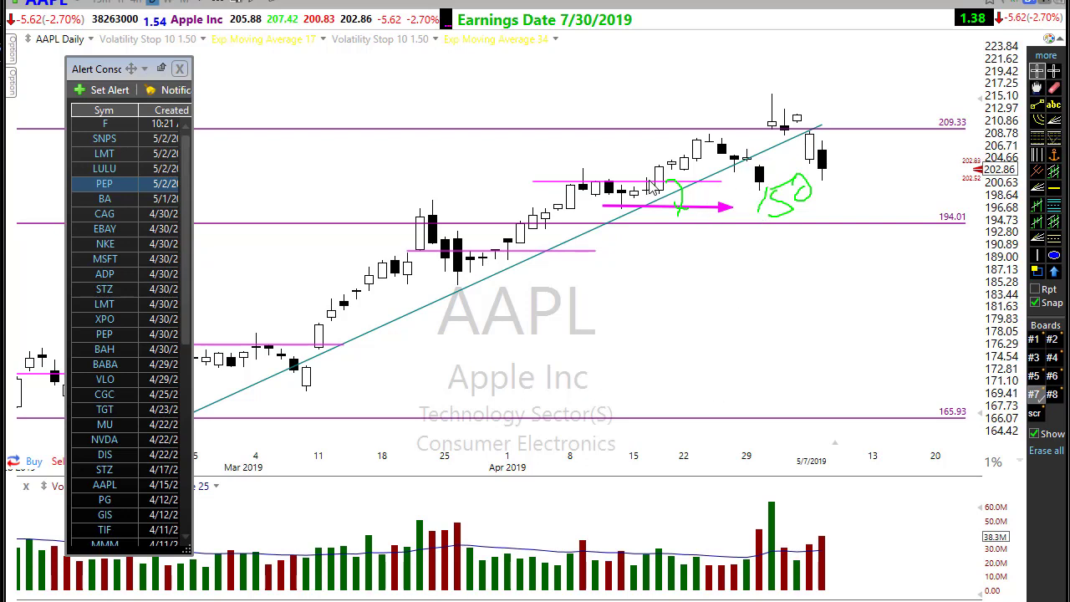
left_click_drag(650, 186, 719, 173)
left_click_drag(736, 276, 776, 316)
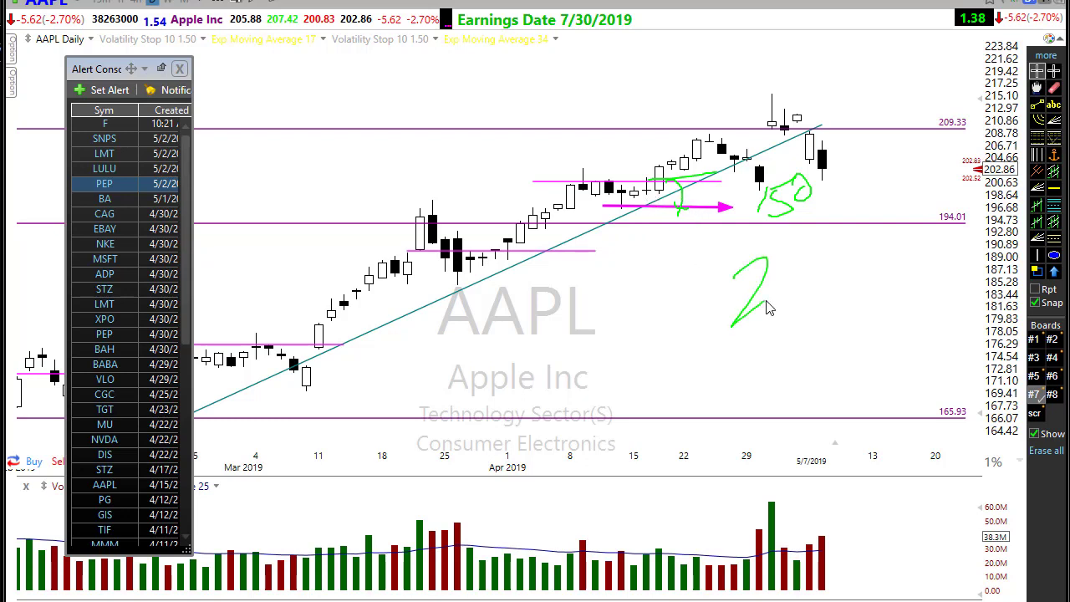
mouse_move(777, 254)
left_mouse_down()
mouse_move(767, 312)
mouse_move(815, 246)
mouse_move(823, 259)
left_mouse_up()
mouse_move(739, 257)
left_mouse_down()
mouse_move(700, 288)
mouse_move(746, 276)
mouse_move(717, 322)
left_mouse_up()
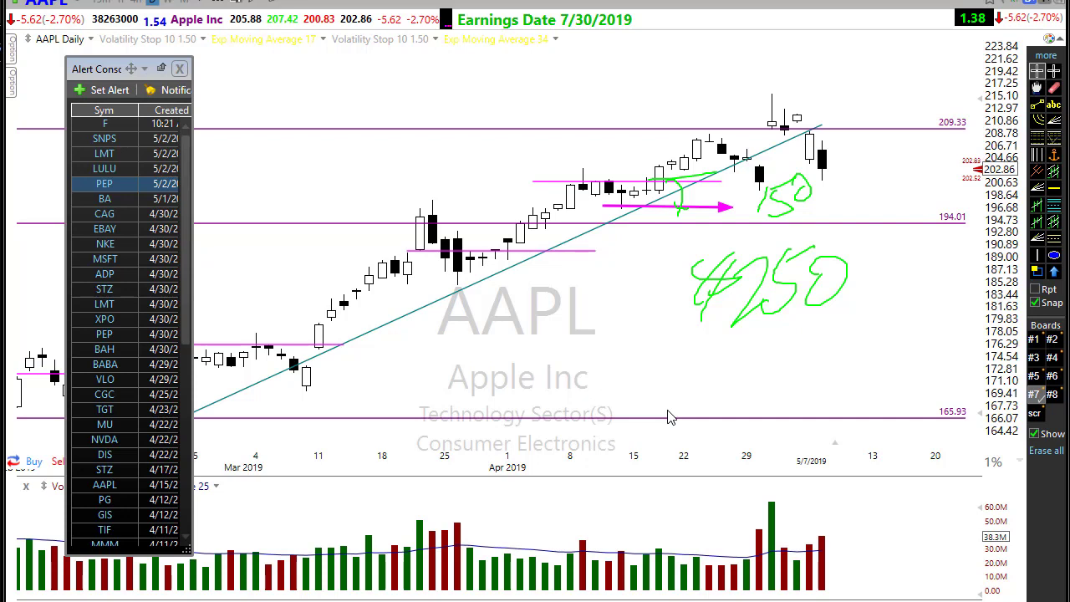
key("Escape")
- Switch to the PaperMoney window and sketch a rise and pullback above a horizontal level, crossed by a long rising trend arrow
key("alt+Tab")
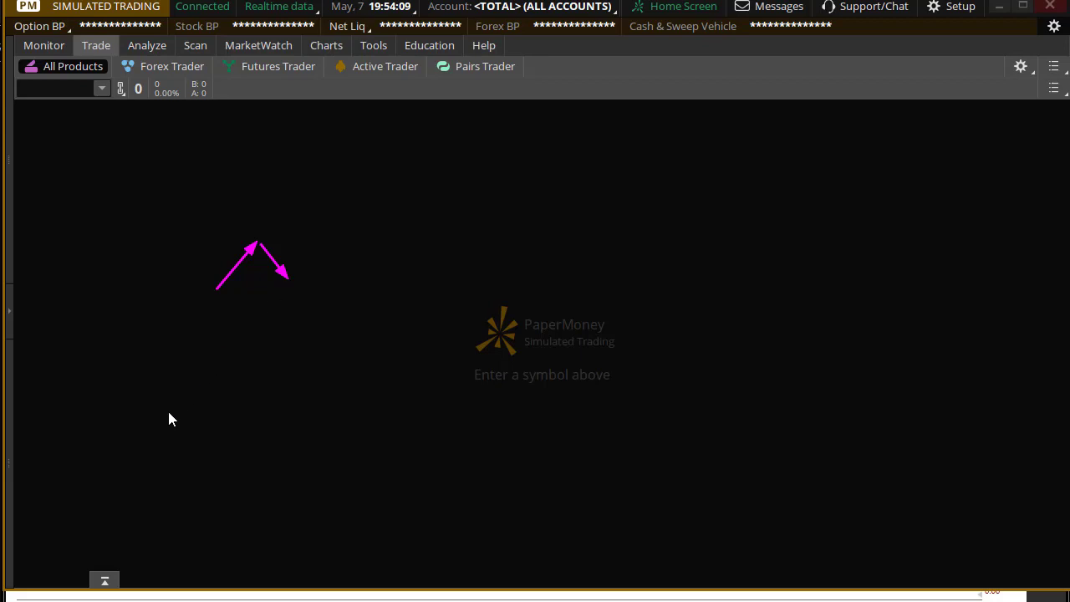
left_click_drag(159, 297, 377, 297)
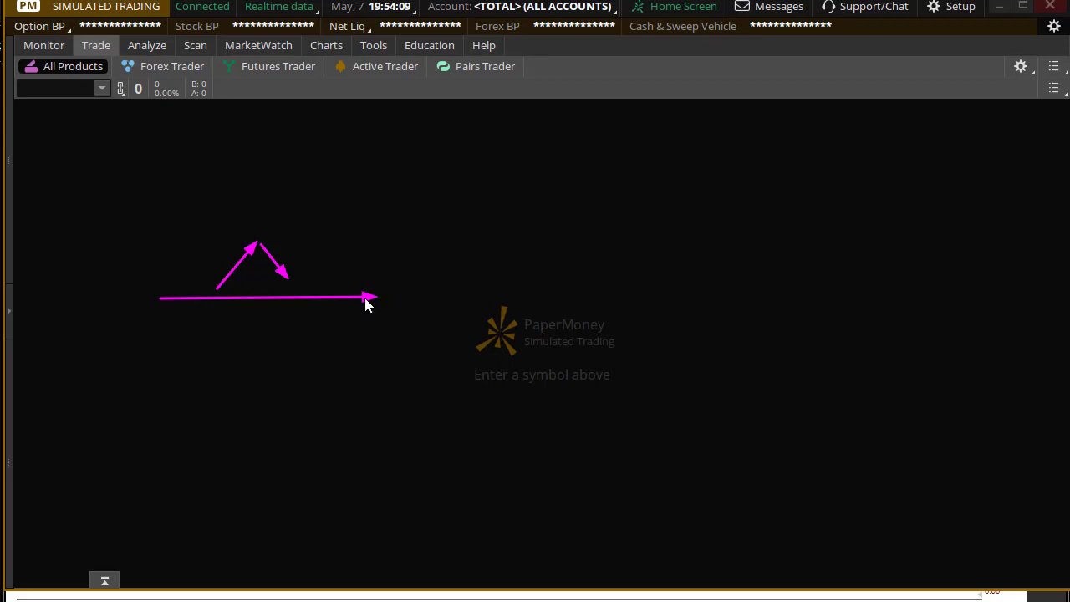
mouse_move(38, 424)
left_mouse_down()
mouse_move(325, 307)
mouse_move(462, 214)
left_mouse_up()
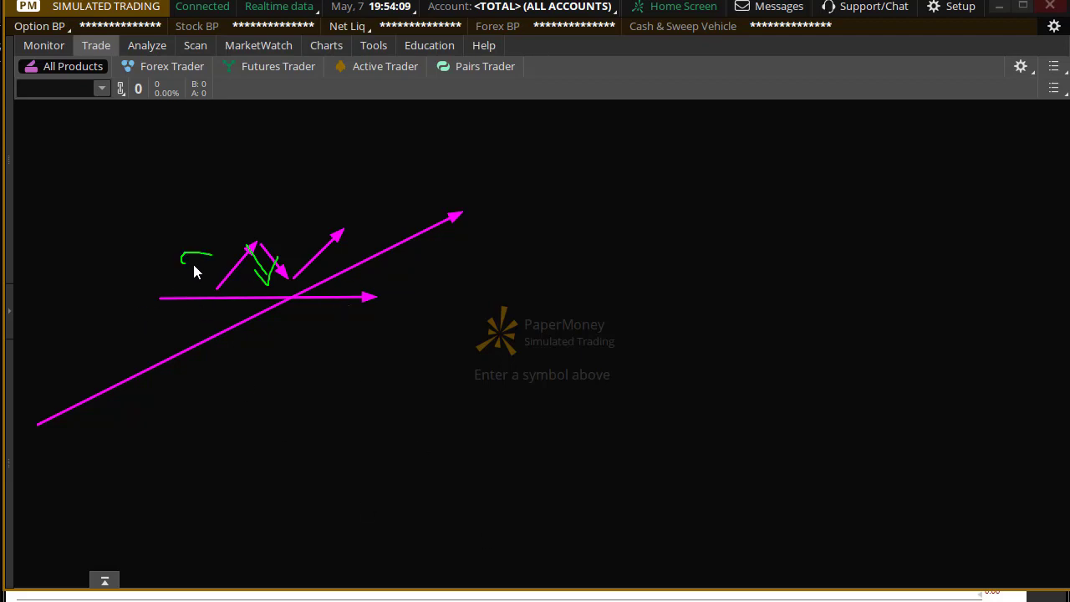
- Annotate the sketch freehand with upward arrows at the level, a circled trendline crossing and a rebound stroke, and return to AAPL
left_click_drag(180, 267, 201, 264)
left_click_drag(331, 392, 339, 306)
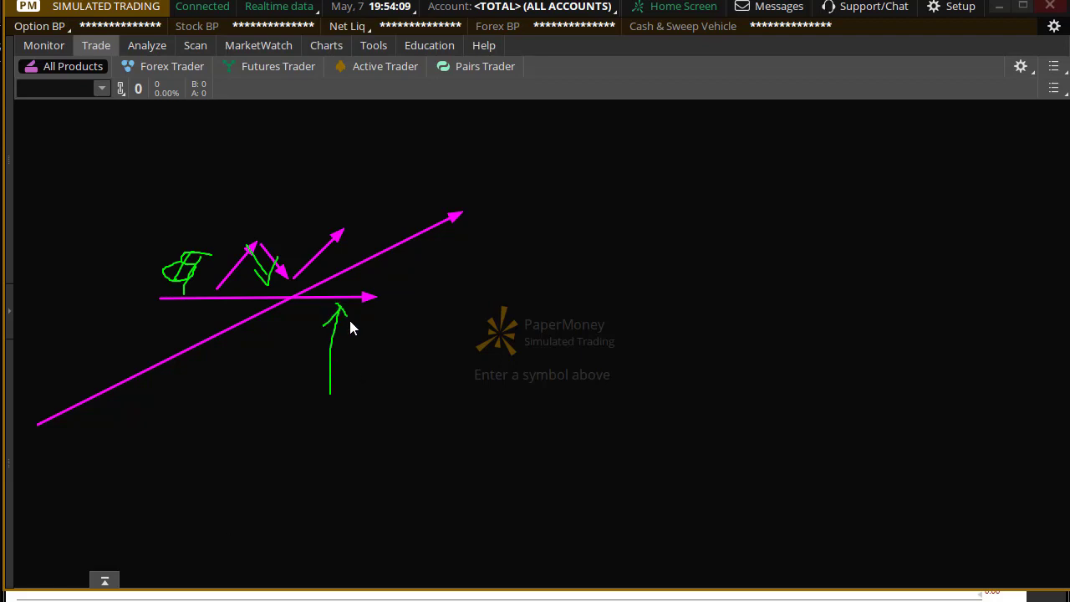
mouse_move(286, 351)
left_mouse_down()
mouse_move(301, 288)
mouse_move(270, 315)
left_mouse_up()
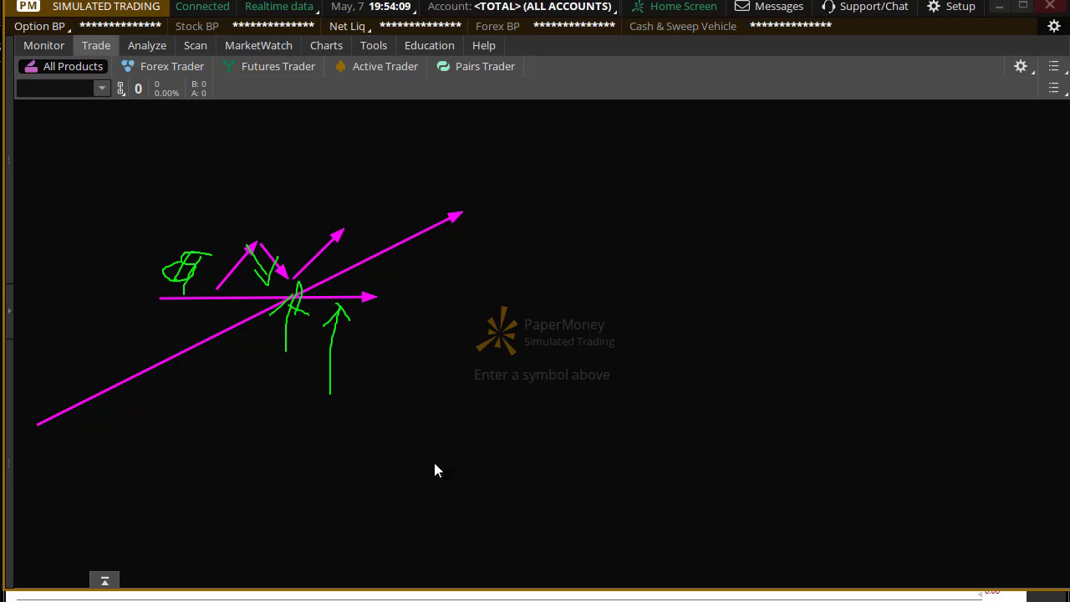
mouse_move(293, 296)
left_mouse_down()
mouse_move(376, 223)
mouse_move(384, 235)
left_mouse_up()
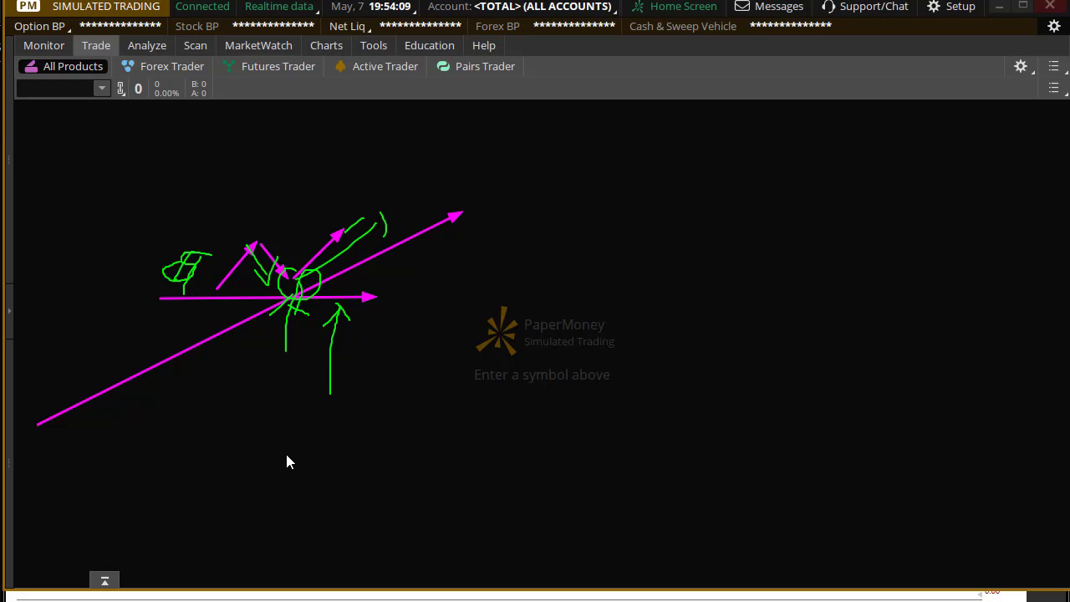
key("Escape")
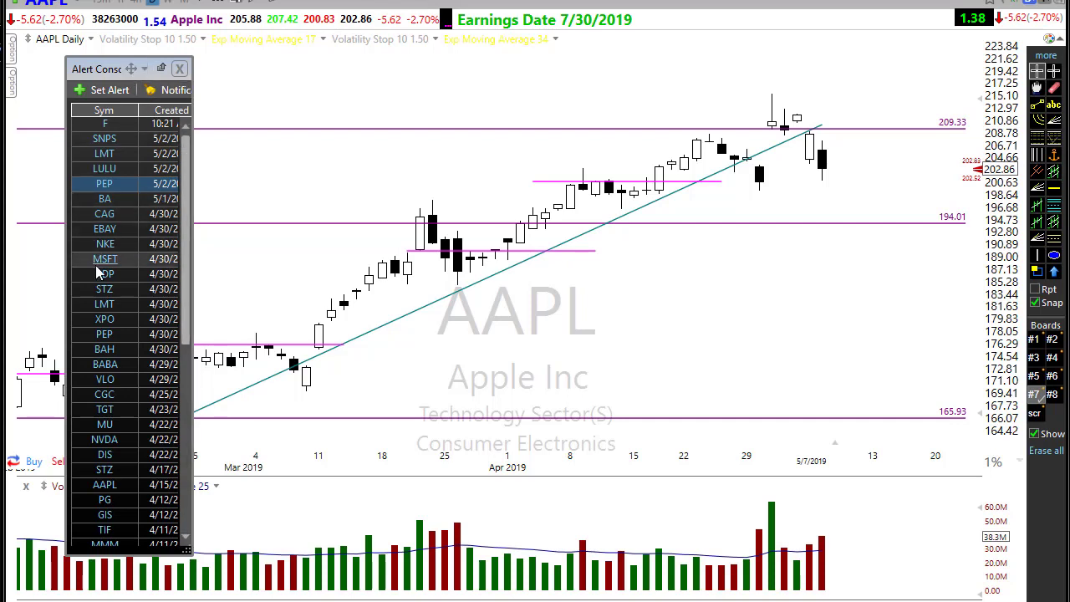
- Load the BA daily chart and point arrows at its late-March, mid-April and late-April lows
left_click(109, 198)
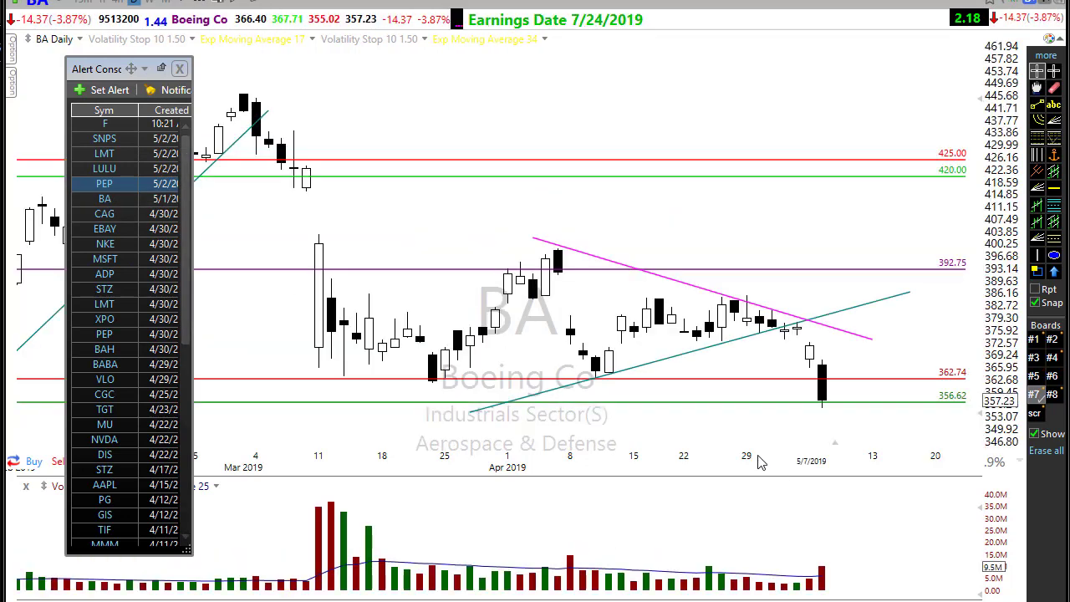
scroll(749, 447, "down", 2)
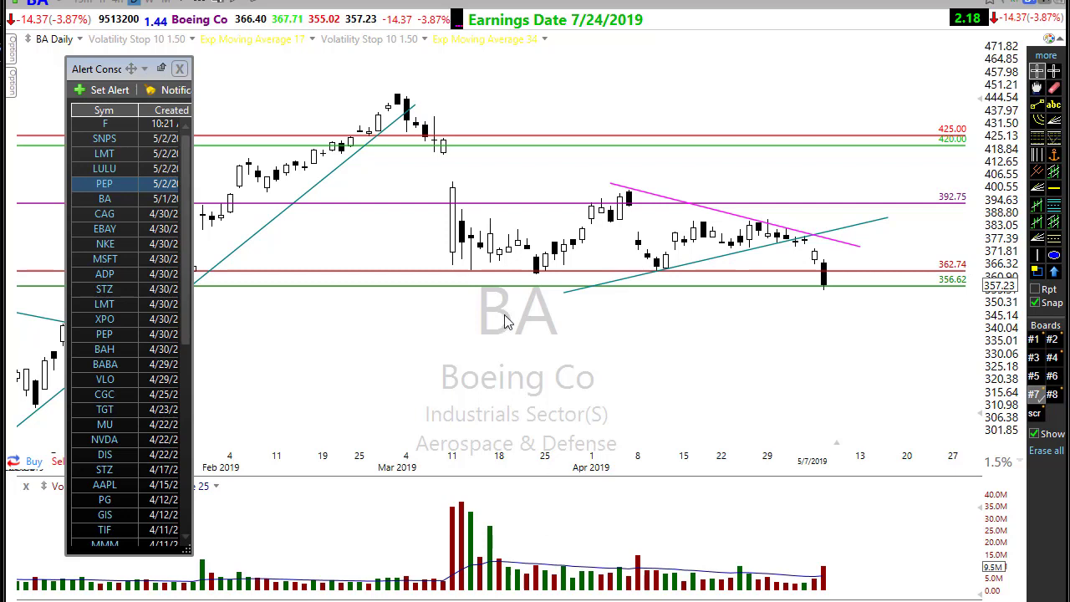
left_click(530, 313)
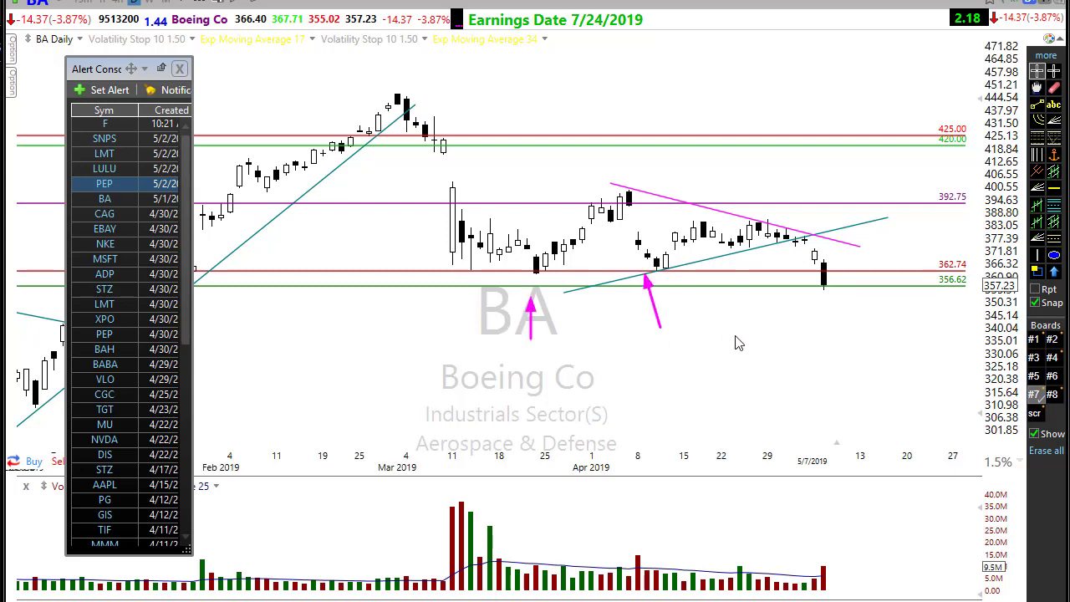
left_click_drag(754, 349, 807, 239)
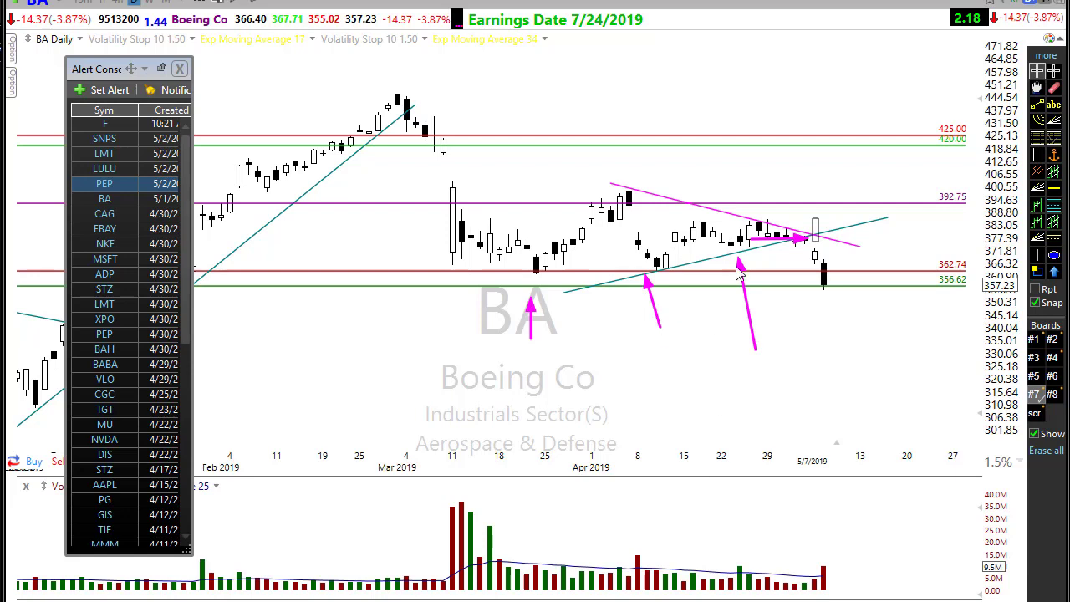
- Sketch a small dip and upward rebound past BA's trendline crossing with a horizontal line below, and clear the markings
left_click_drag(826, 227, 828, 250)
mouse_move(826, 229)
left_mouse_down()
mouse_move(824, 249)
mouse_move(801, 251)
mouse_move(845, 253)
left_mouse_up()
mouse_move(827, 231)
left_mouse_down()
mouse_move(883, 202)
mouse_move(904, 174)
left_mouse_up()
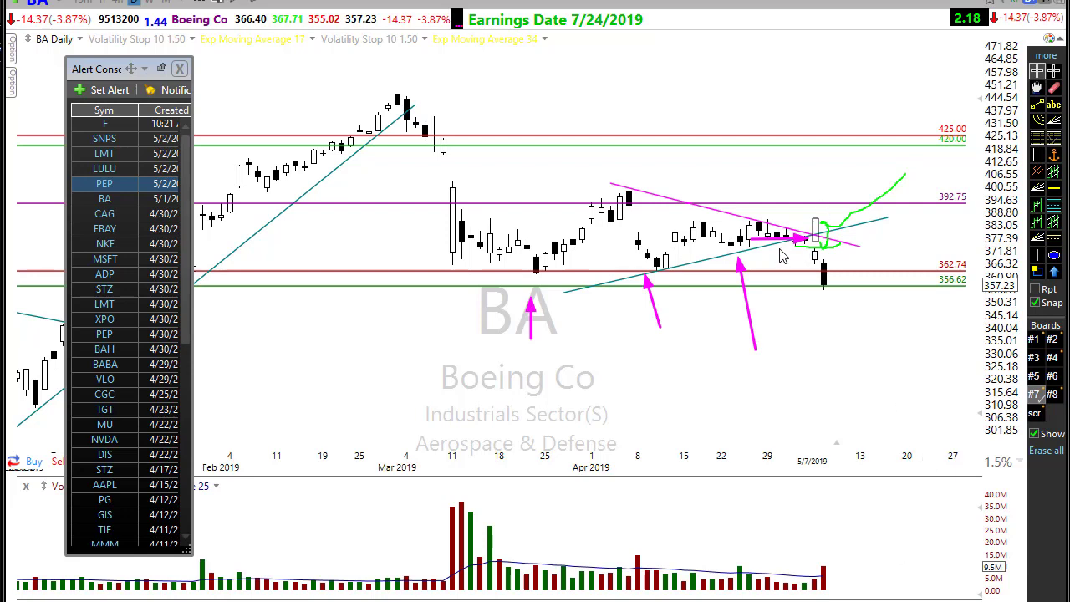
left_click_drag(779, 247, 860, 245)
key("Escape")
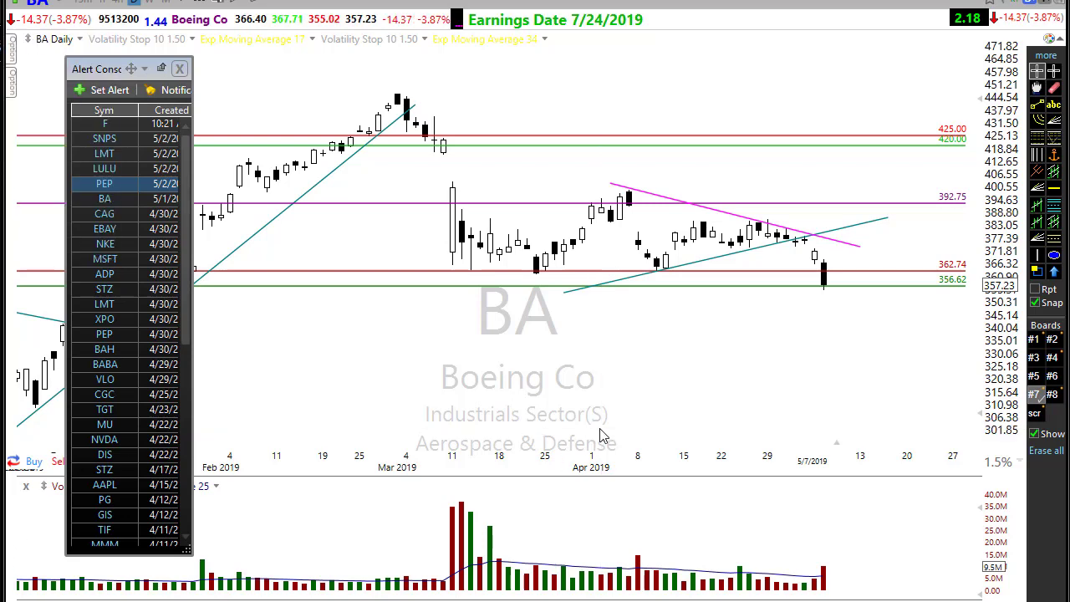
- Return to the AAPL daily chart and view its late-March to May 2019 candles up close
type("aapl")
key("Return")
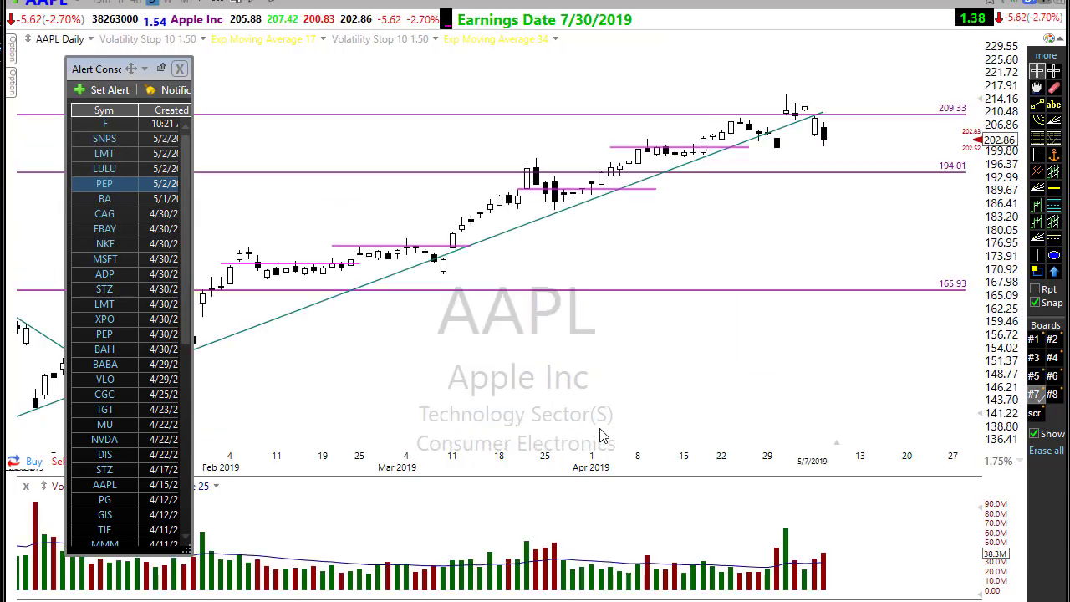
scroll(565, 296, "up", 3)
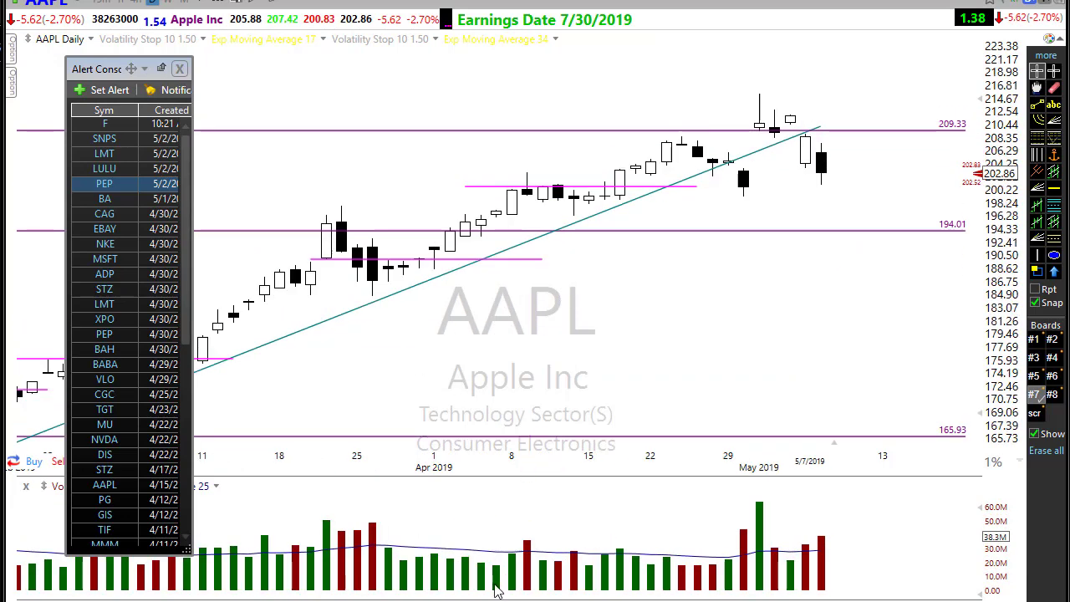
- Point an arrow at AAPL's mid-April breakout candle, draw horizontal arrows along the breakout level and pullback low, and clear the markings
left_click_drag(672, 255, 635, 195)
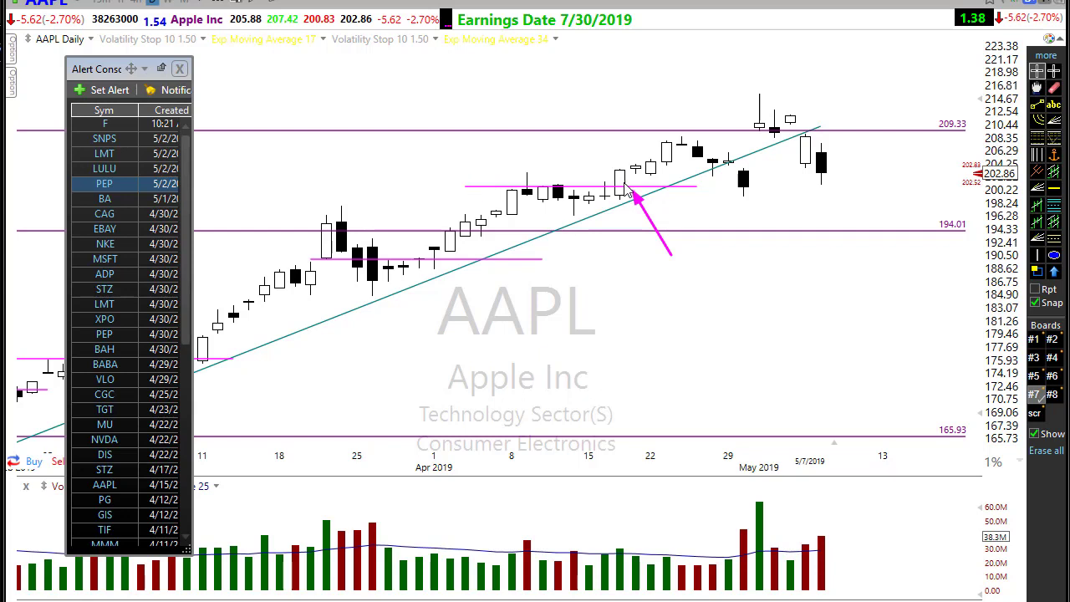
left_click_drag(462, 191, 749, 188)
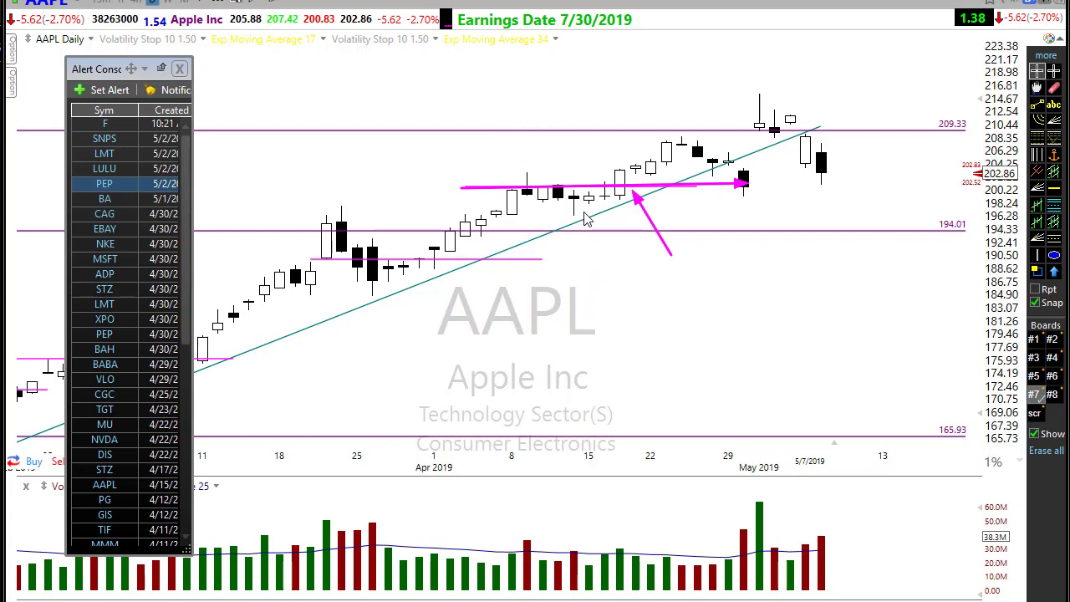
left_click_drag(584, 212, 657, 213)
key("Escape")
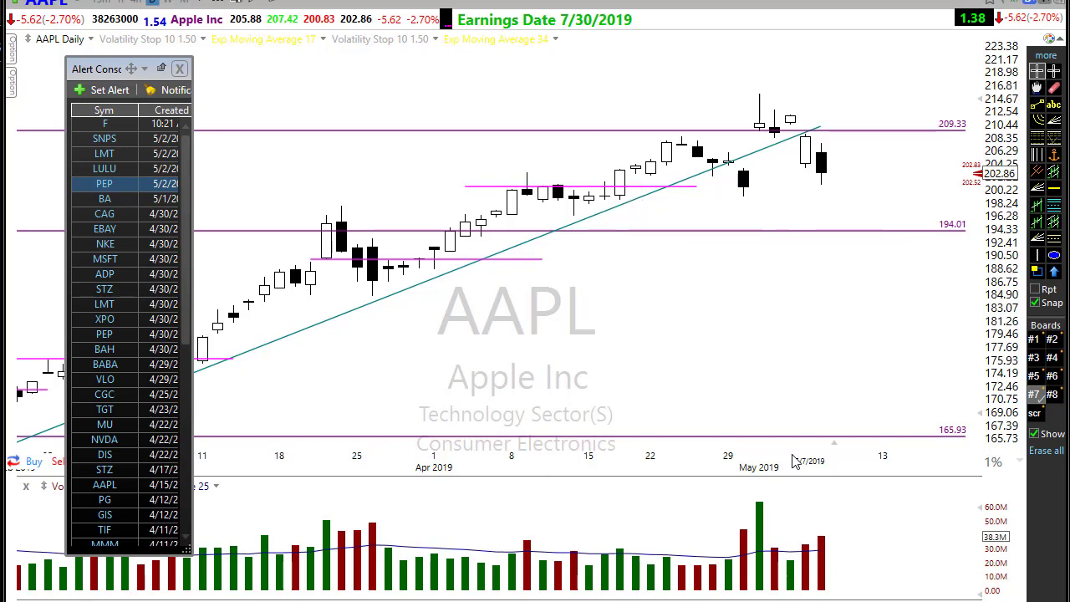
- Load the BAH daily chart, point arrows at the candles around its horizontal level near the start of May, and clear the markings
left_click(104, 348)
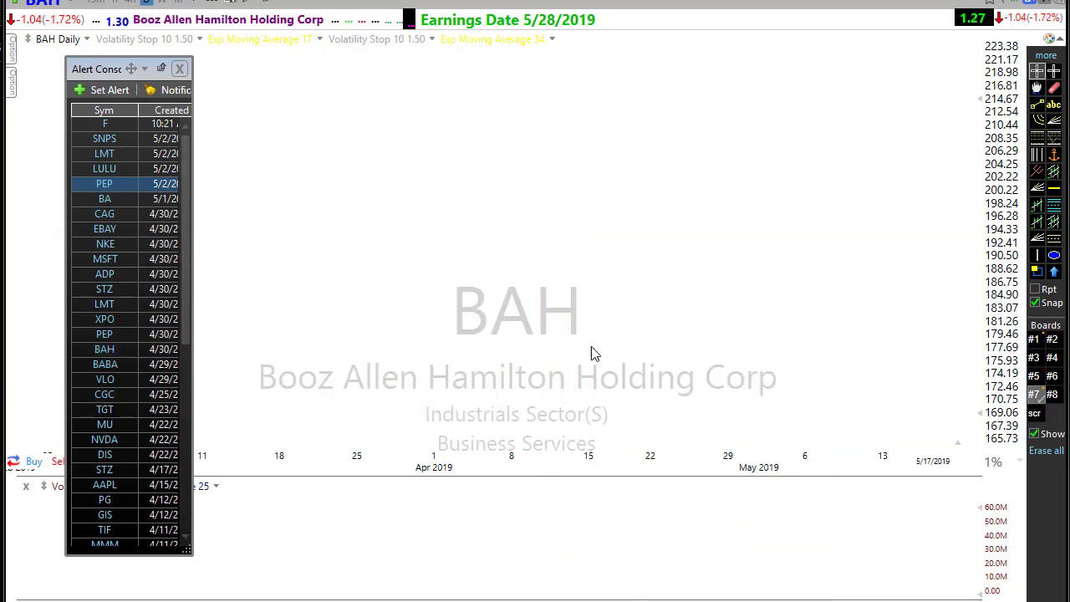
scroll(746, 296, "down", 1)
scroll(836, 241, "down", 1)
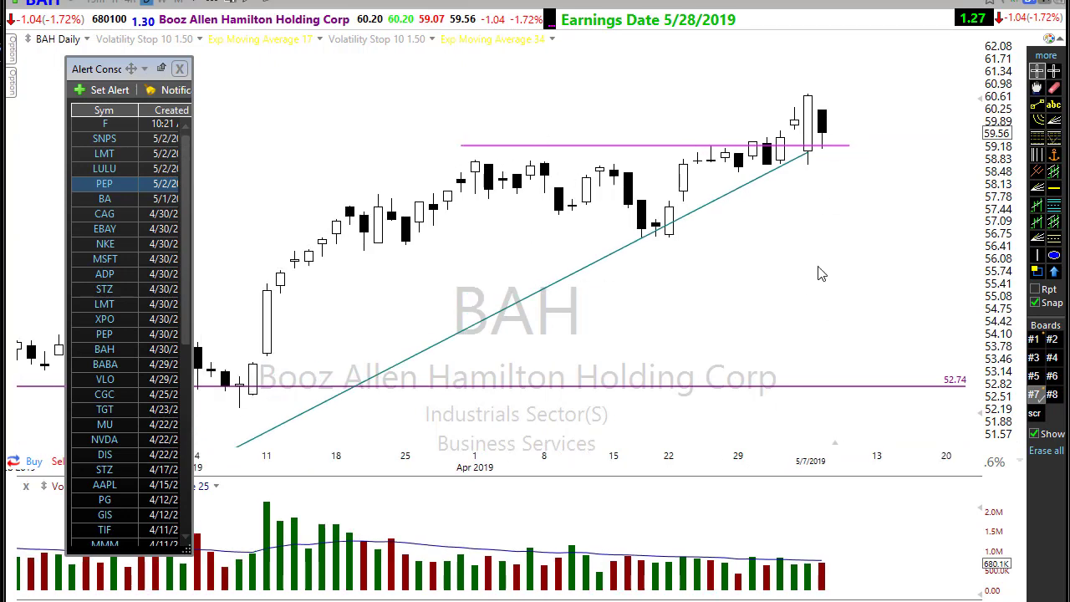
left_click_drag(816, 266, 786, 165)
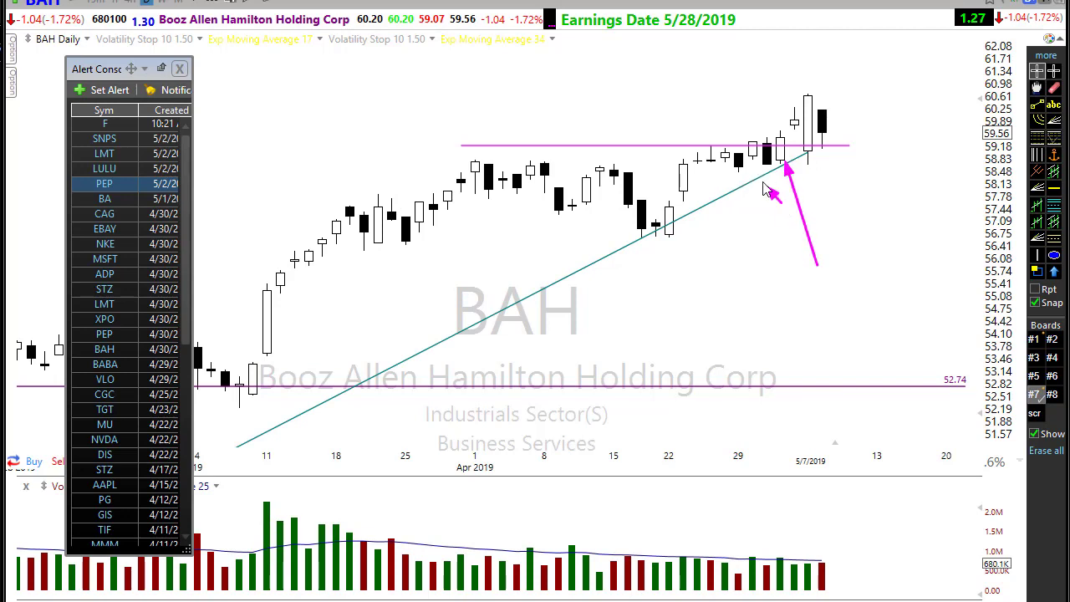
left_click_drag(781, 202, 754, 162)
key("Escape")
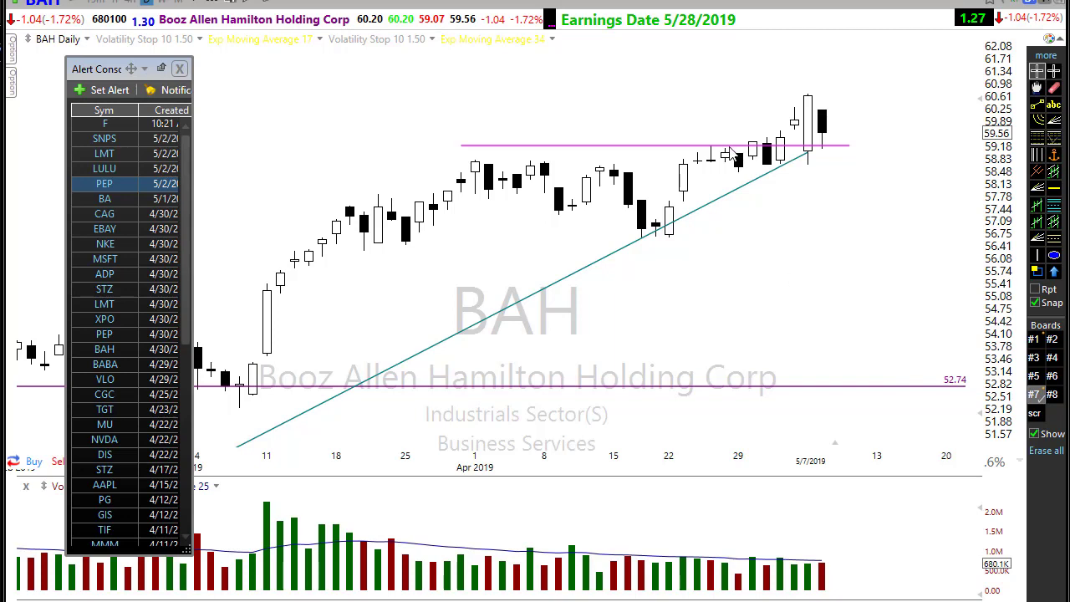
- Draw horizontal arrows along BAH's breakout level and the consolidation low beneath it, and clear the markings
left_click_drag(712, 148, 832, 148)
left_click_drag(719, 172, 815, 172)
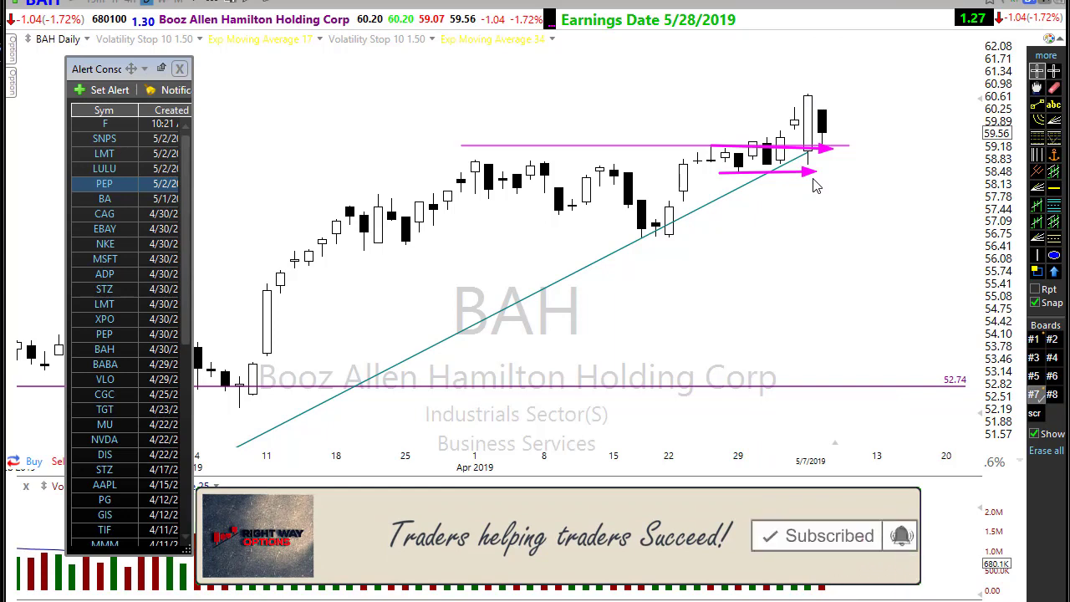
key("Escape")
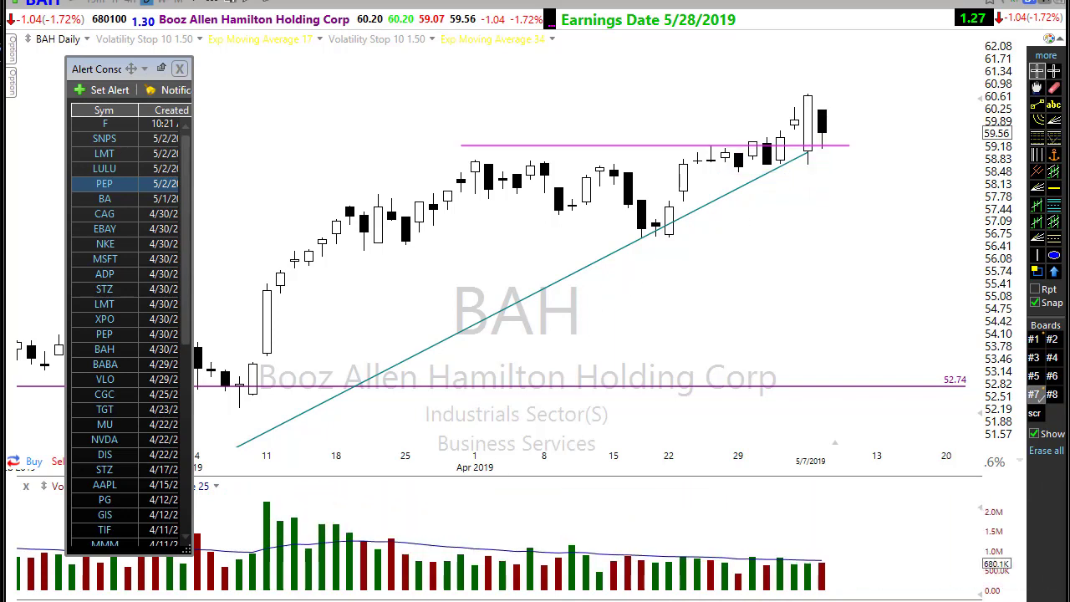